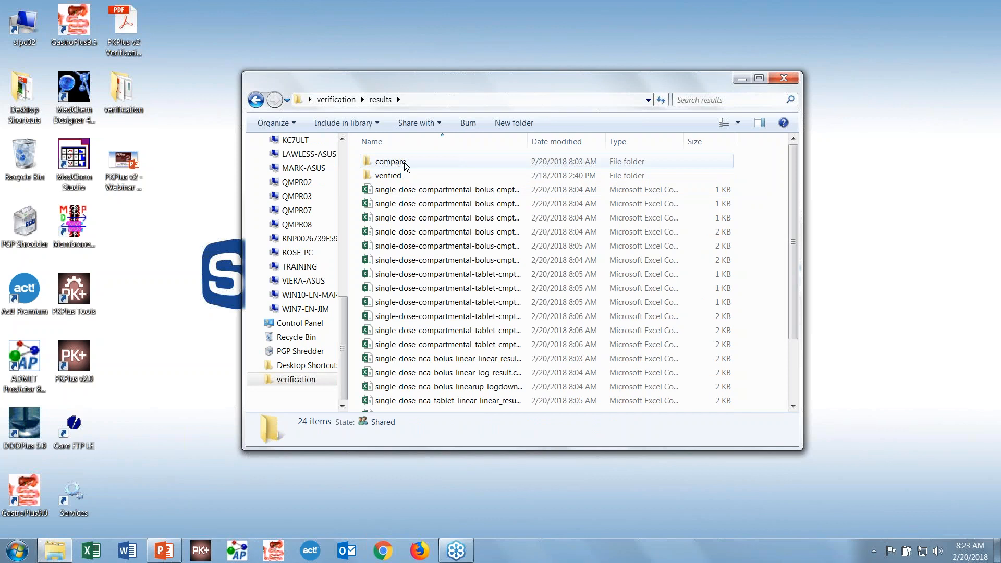
Open the Tue_02-20-2018__8-03-20.55 folder inside the compare folder and widen the Name column to show the full file names
{"action": "double_click", "coordinate": [405, 162]}
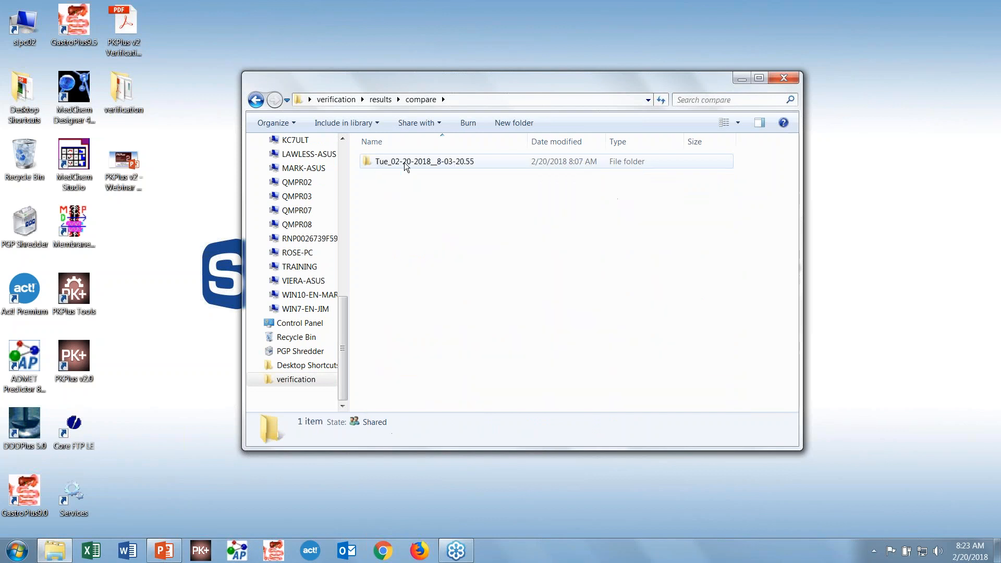
{"action": "left_click", "coordinate": [438, 162]}
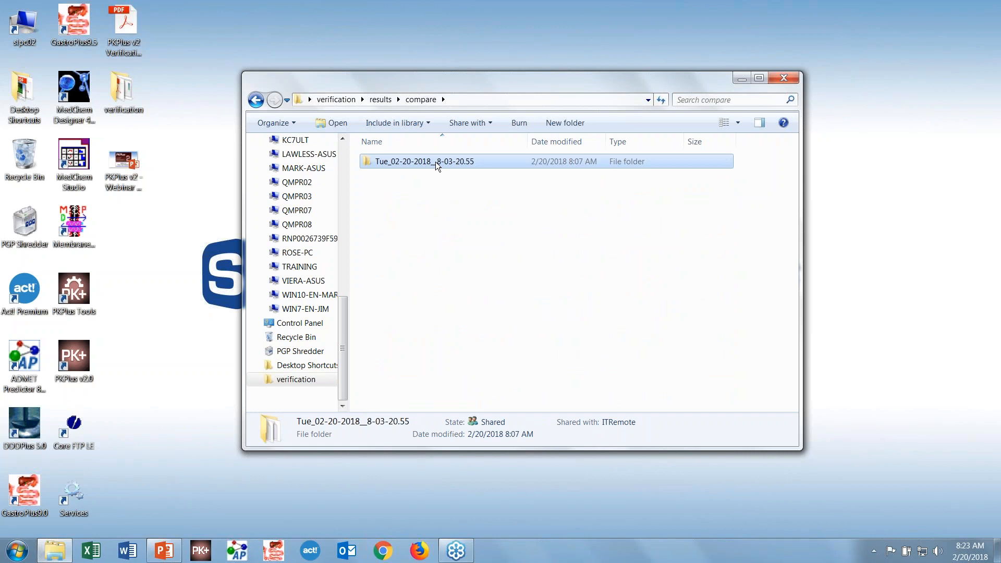
{"action": "double_click", "coordinate": [435, 161]}
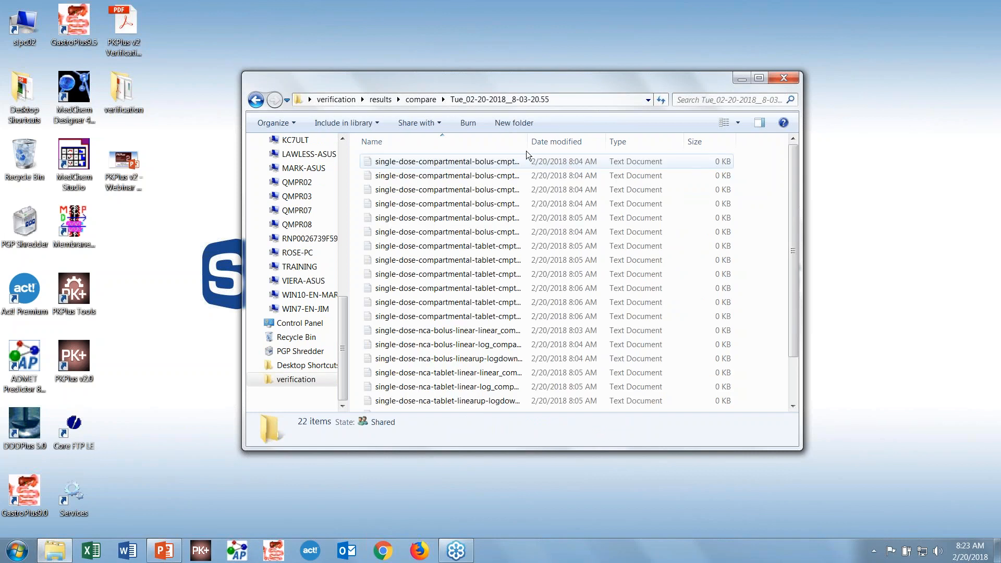
{"action": "left_click_drag", "start_coordinate": [530, 139], "coordinate": [695, 141]}
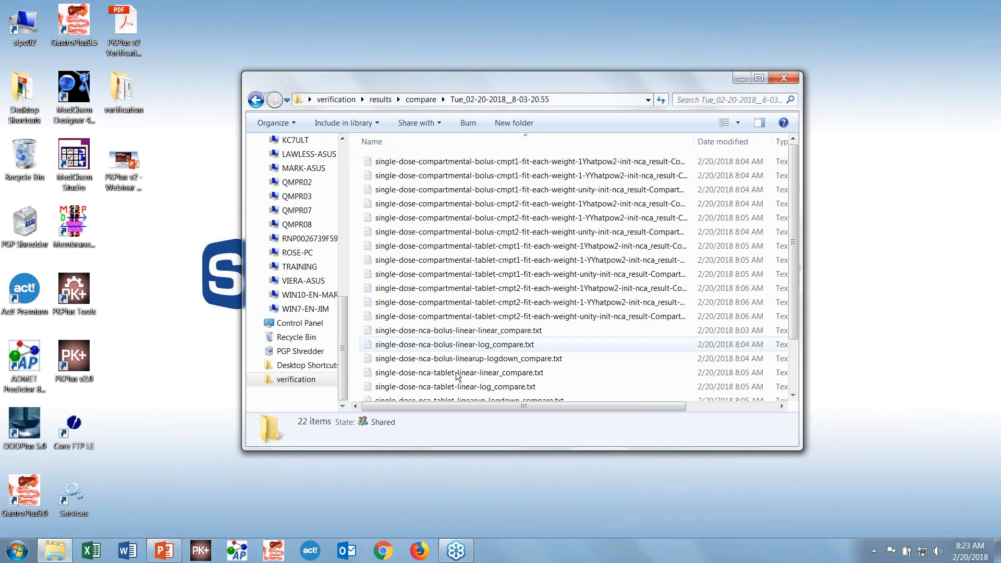
Review the list of comparison files, then inspect and close the first bolus cmpt1 1Yhatpow2 Compartment1 comparison text file
{"action": "scroll", "coordinate": [423, 360], "scroll_direction": "down", "scroll_amount": 2}
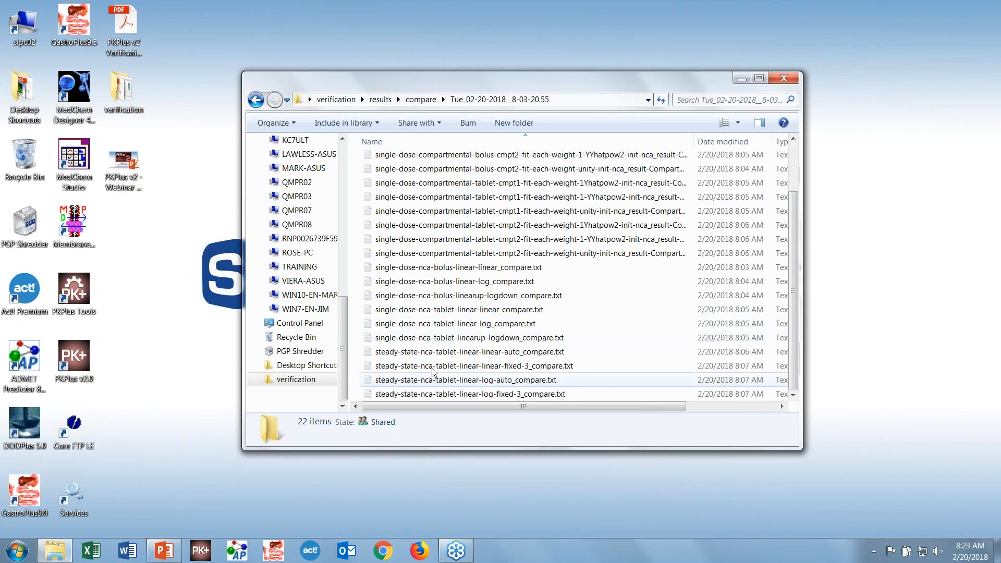
{"action": "scroll", "coordinate": [433, 318], "scroll_direction": "up", "scroll_amount": 1}
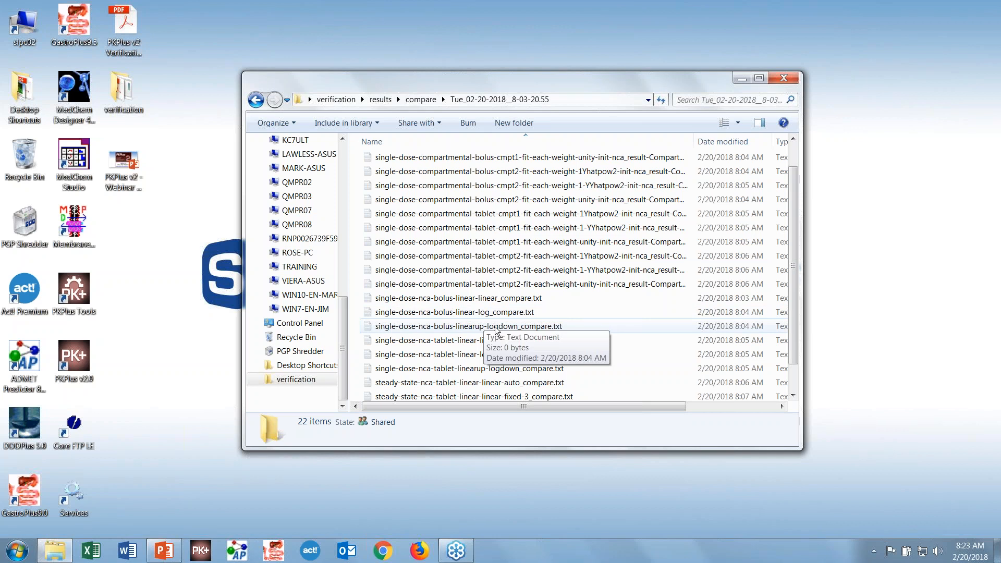
{"action": "scroll", "coordinate": [495, 331], "scroll_direction": "up", "scroll_amount": 1}
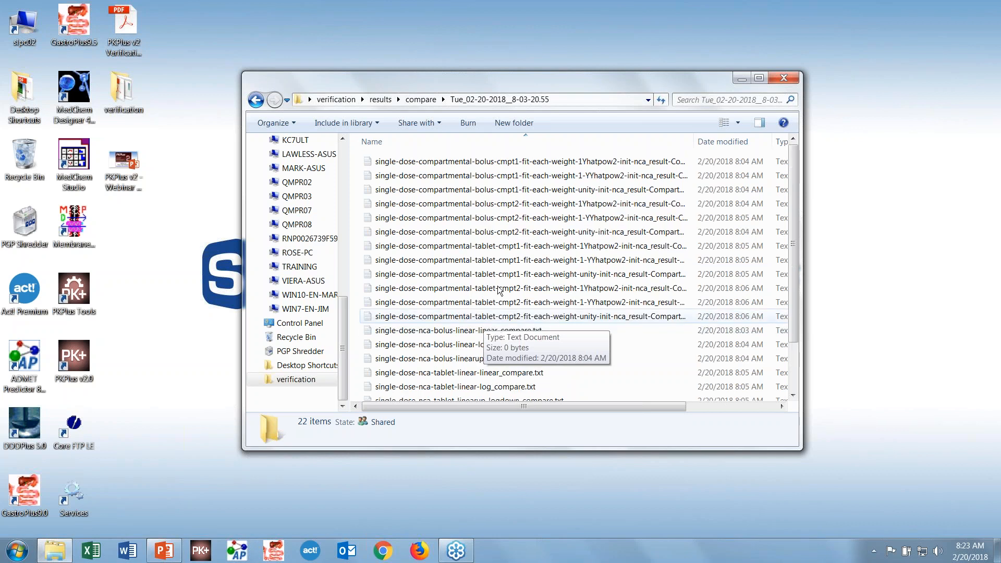
{"action": "double_click", "coordinate": [491, 167]}
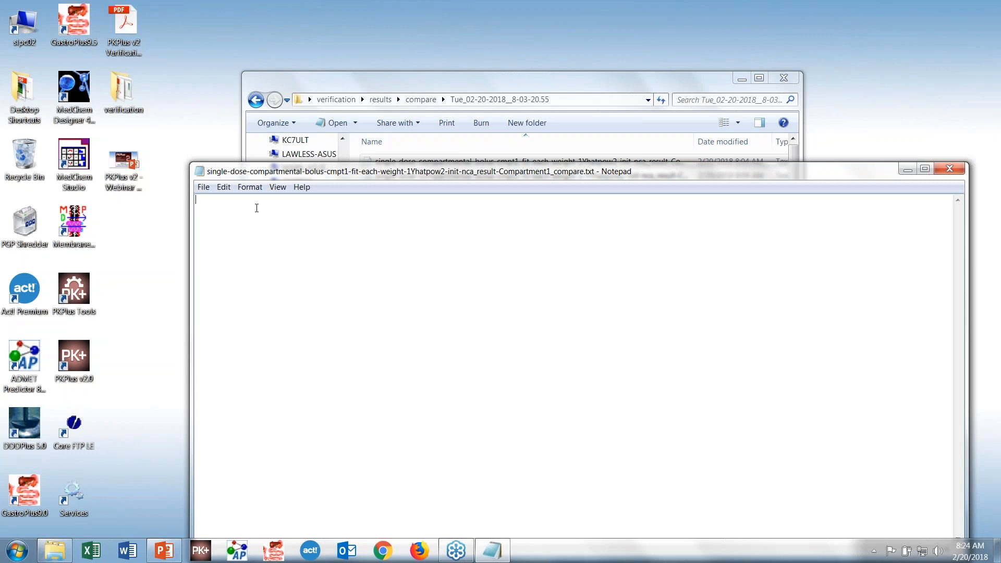
{"action": "left_click", "coordinate": [949, 169]}
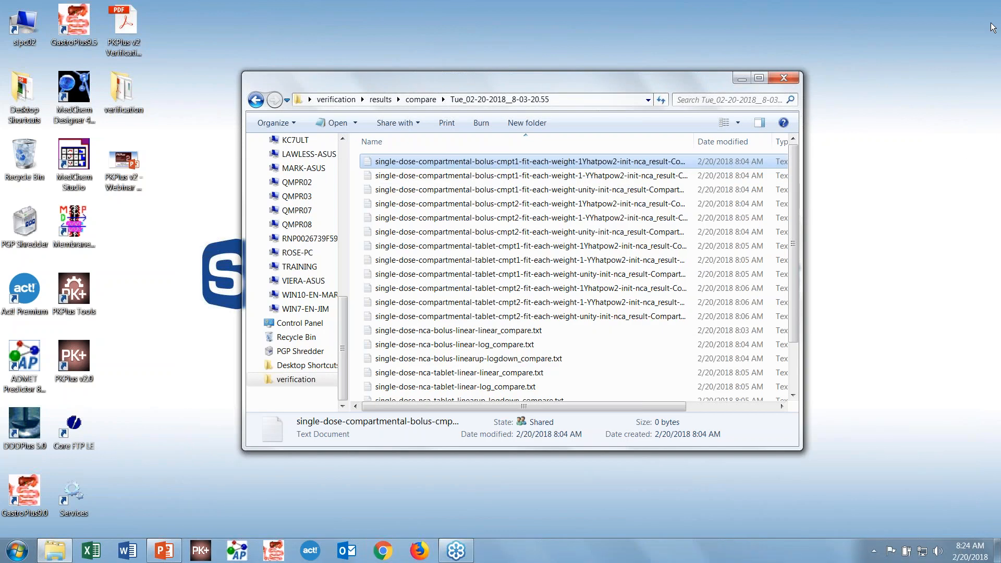
{"action": "left_click", "coordinate": [931, 27]}
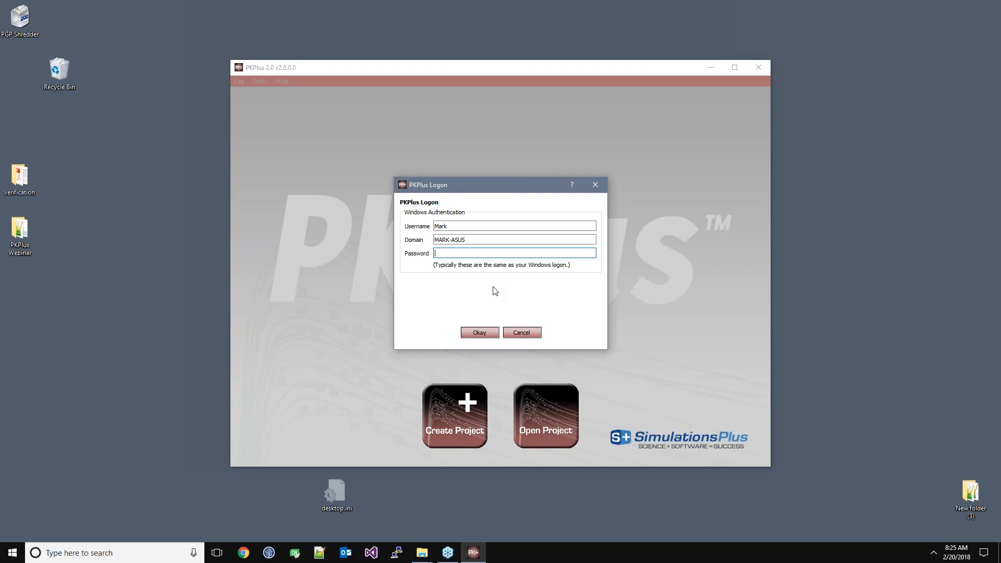
Log on to PKPlus by entering the Windows account password
{"action": "type", "text": "•••••••••"}
{"action": "key", "text": "Return"}
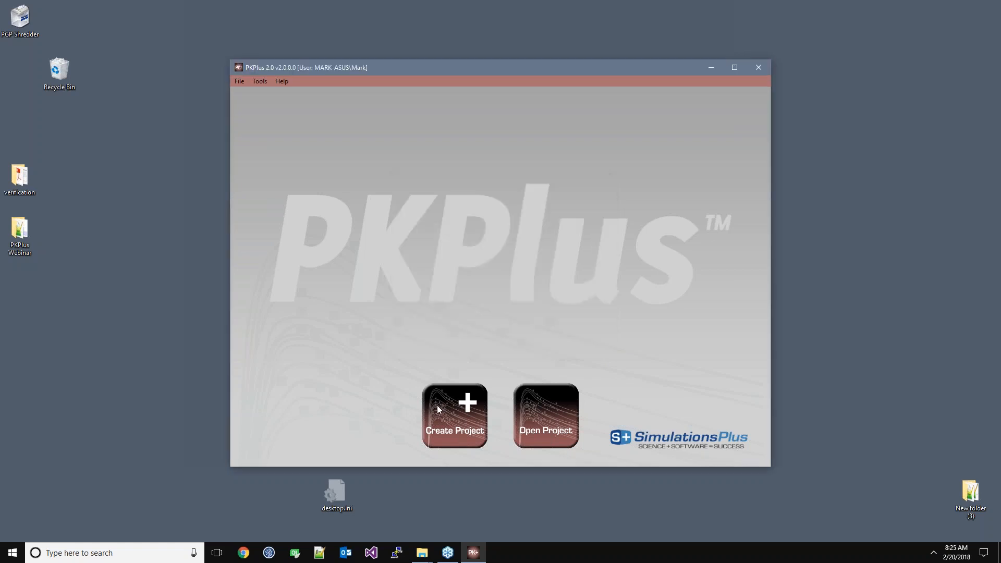
Create a new project named "Webinar" with the description "example for webinar"
{"action": "left_click", "coordinate": [438, 408]}
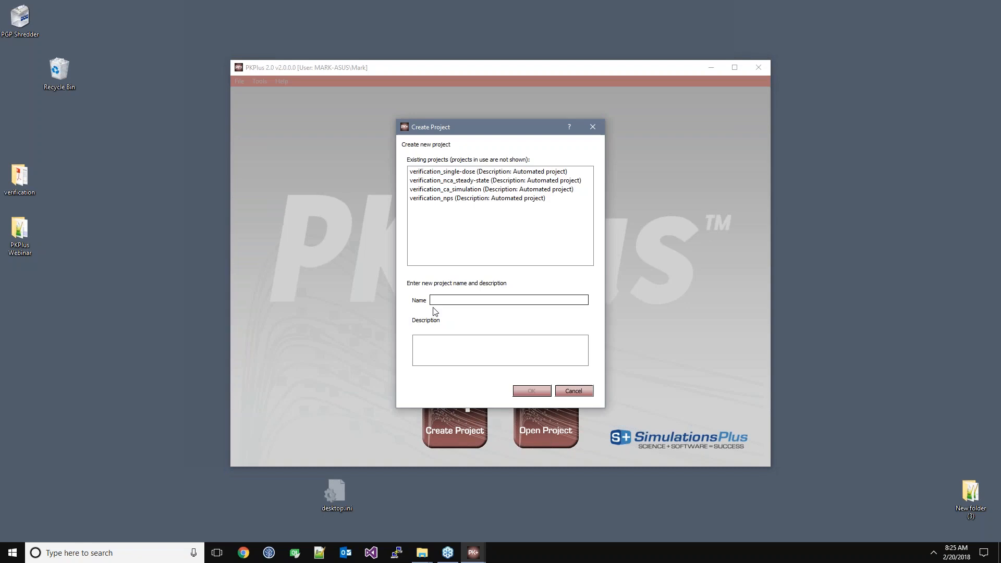
{"action": "type", "text": "Webinar"}
{"action": "left_click", "coordinate": [457, 357]}
{"action": "type", "text": "example"}
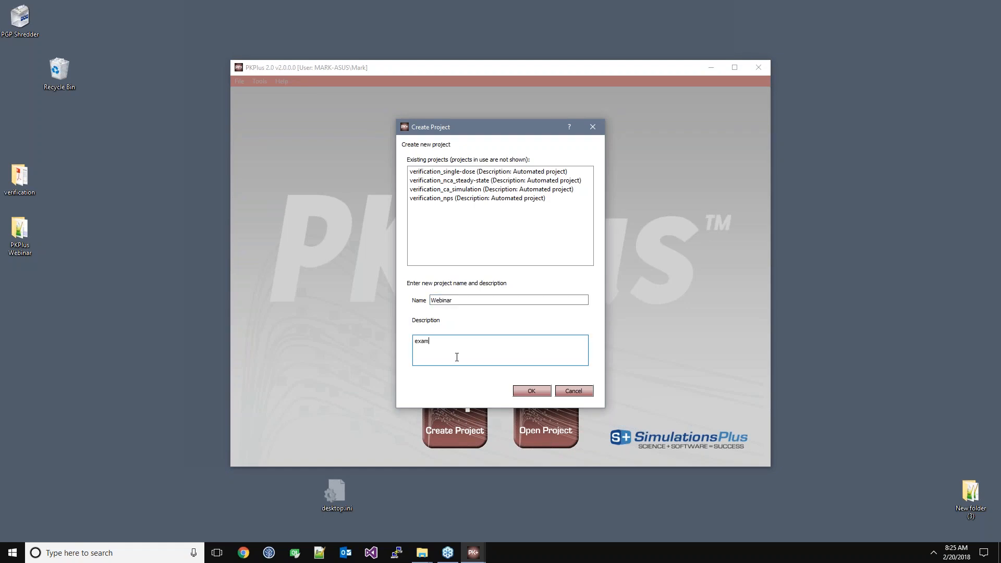
{"action": "type", "text": " for webinar"}
{"action": "left_click", "coordinate": [521, 391]}
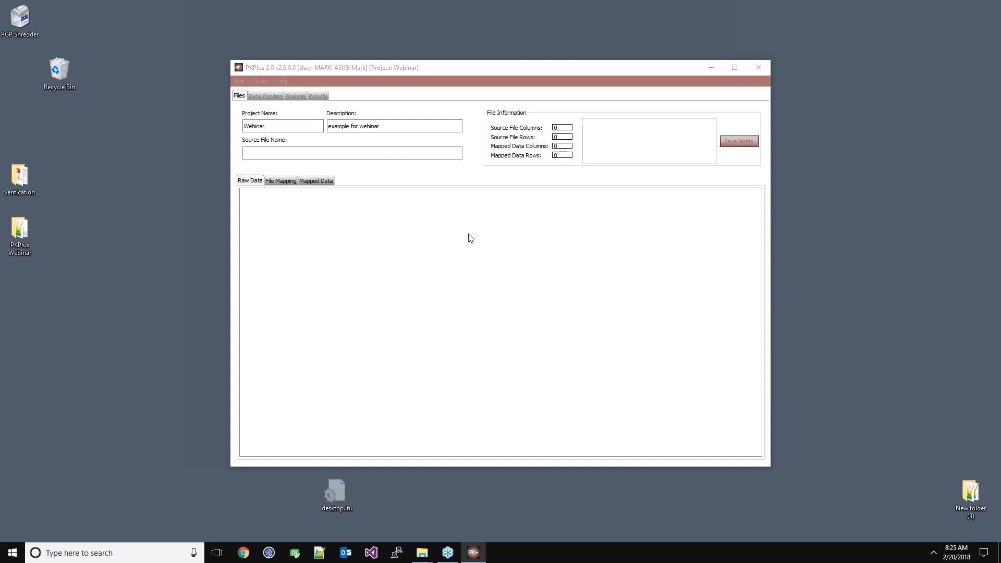
Load the source file Webinar Example.csv from the Source Files folder in PKPlus Webinar and dismiss the error message
{"action": "scroll", "coordinate": [272, 197], "scroll_direction": "up", "scroll_amount": 3}
{"action": "left_click", "coordinate": [273, 154]}
{"action": "double_click", "coordinate": [393, 167]}
{"action": "double_click", "coordinate": [372, 172]}
{"action": "left_click", "coordinate": [375, 149]}
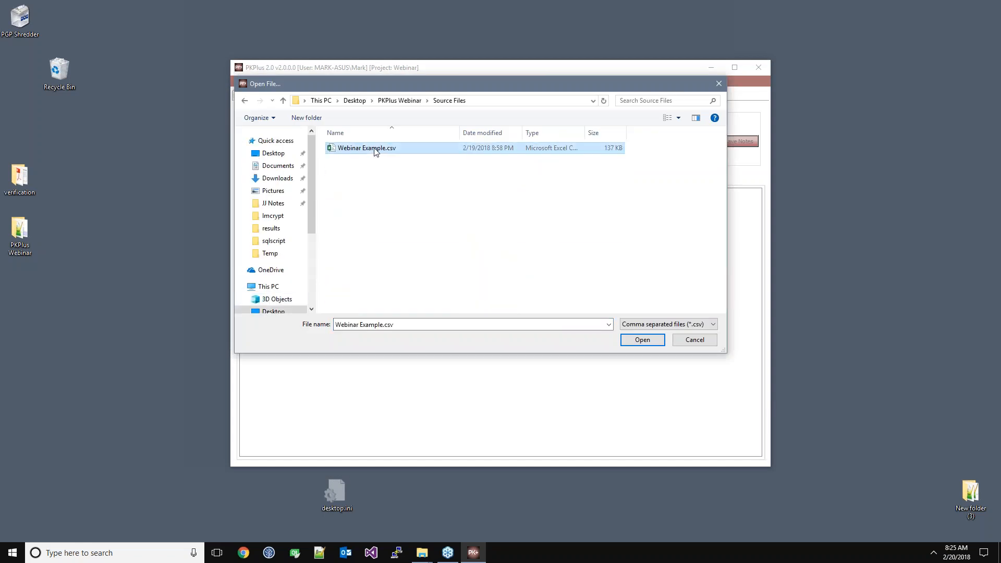
{"action": "double_click", "coordinate": [375, 150]}
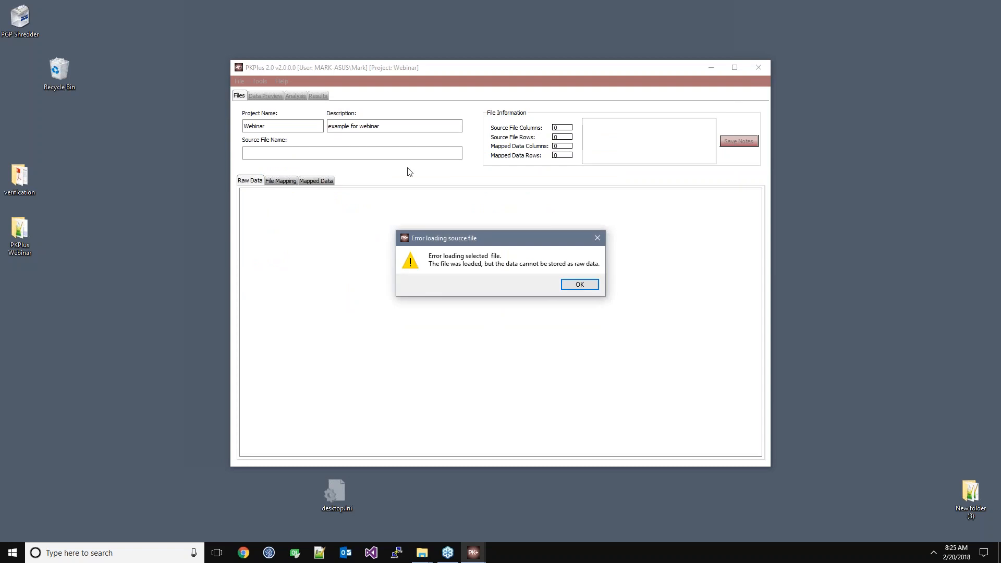
{"action": "key", "text": "Return"}
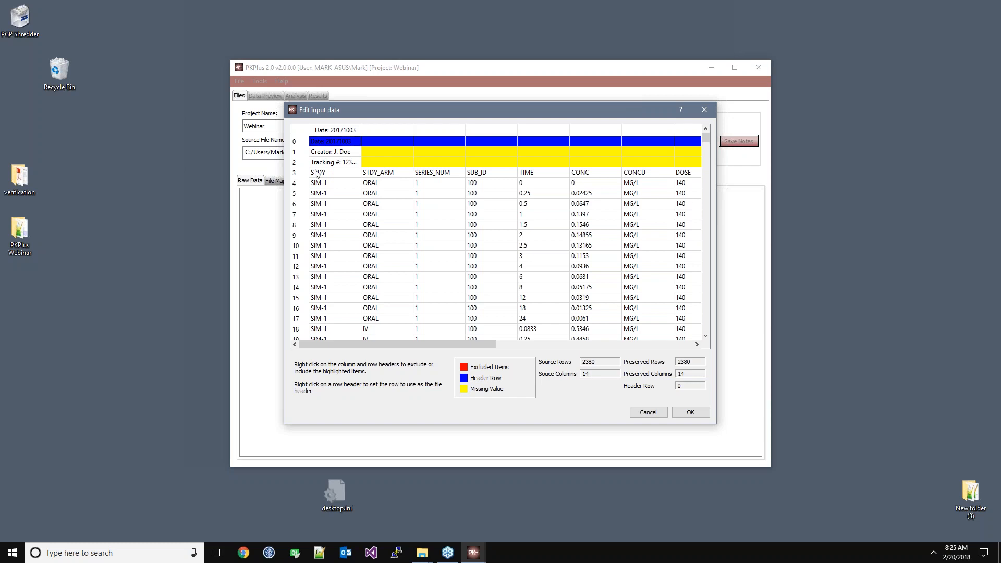
Set row 3 as the header row, exclude rows 0 to 2, and accept the edited input data
{"action": "right_click", "coordinate": [300, 173]}
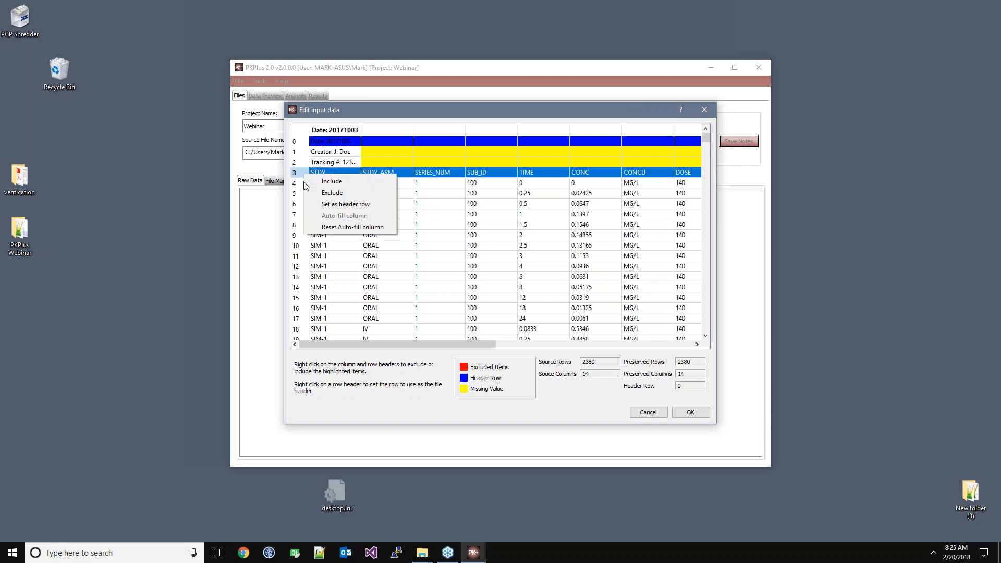
{"action": "left_click", "coordinate": [339, 203]}
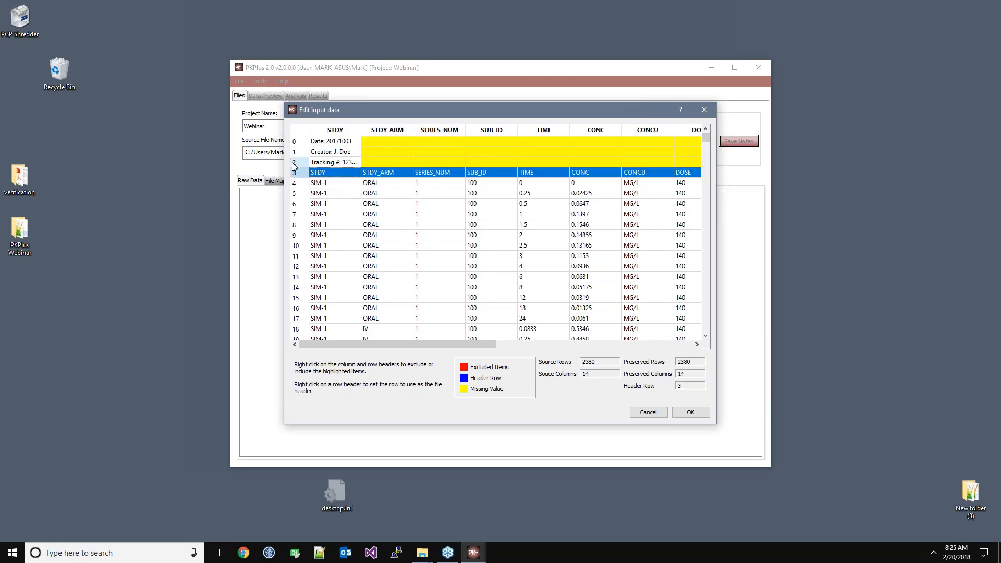
{"action": "left_click_drag", "start_coordinate": [293, 163], "coordinate": [294, 142]}
{"action": "right_click", "coordinate": [306, 148]}
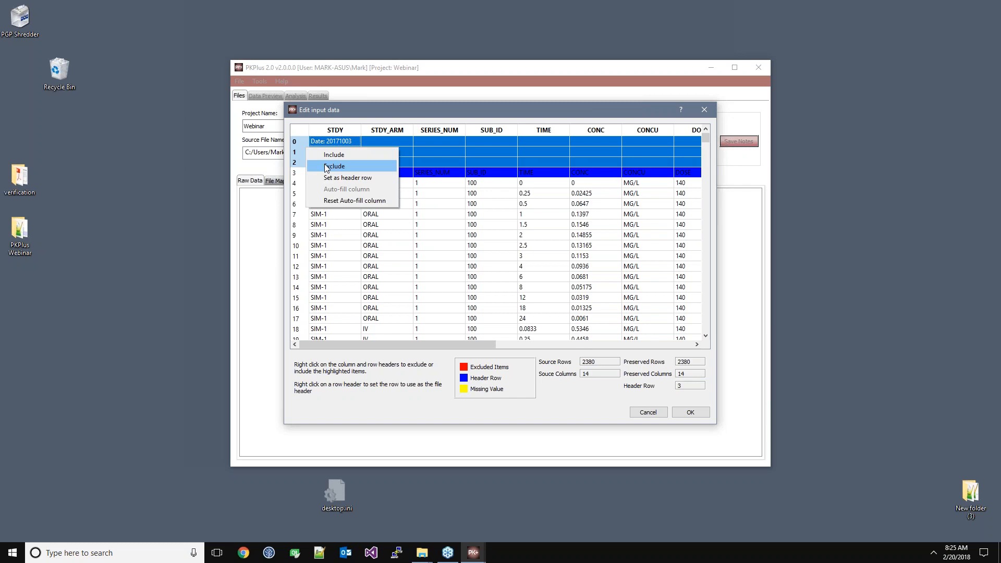
{"action": "left_click", "coordinate": [326, 167]}
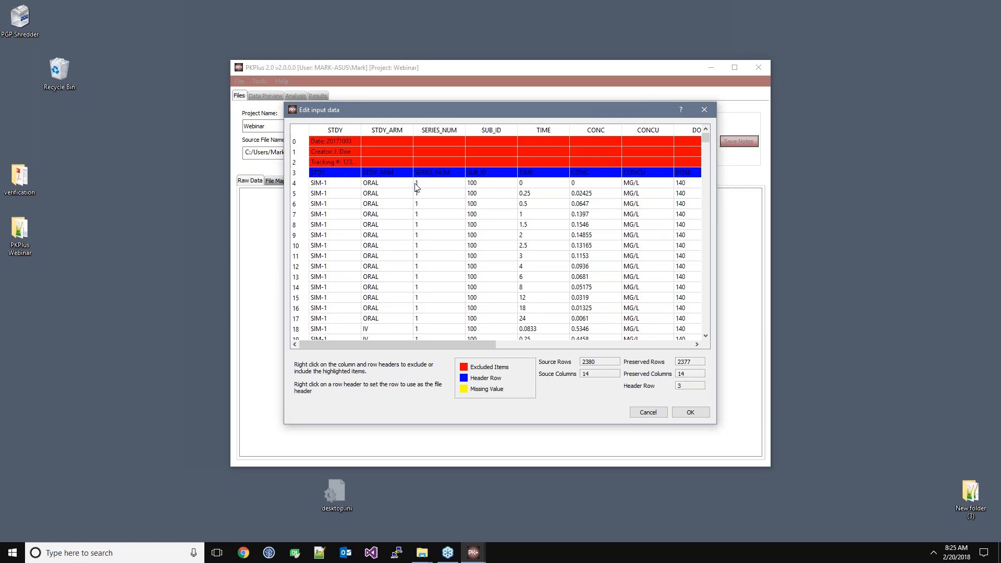
{"action": "left_click", "coordinate": [690, 412]}
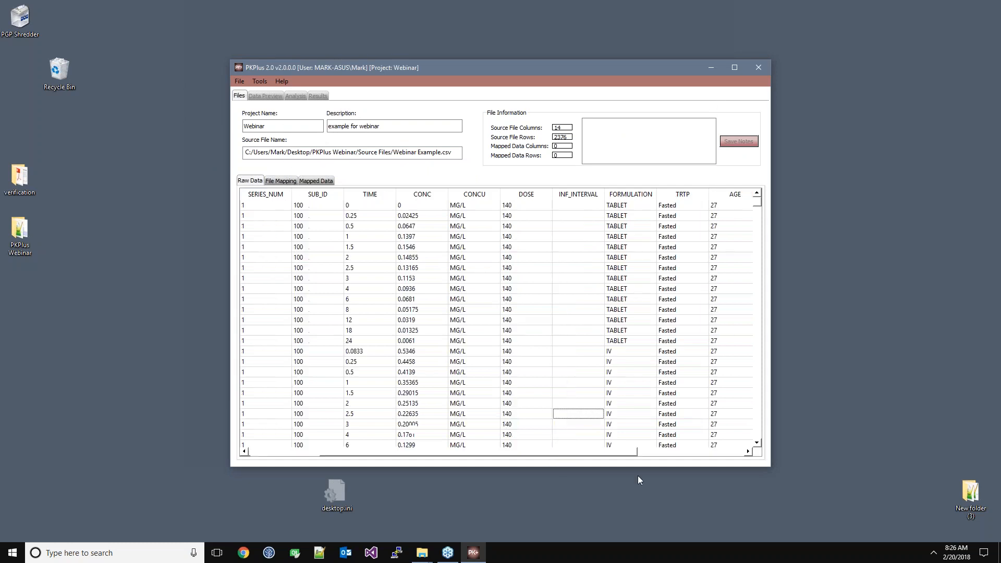
Map the Study variable to the STDY source column and the Arm variable to STDY_ARM
{"action": "left_click", "coordinate": [284, 182]}
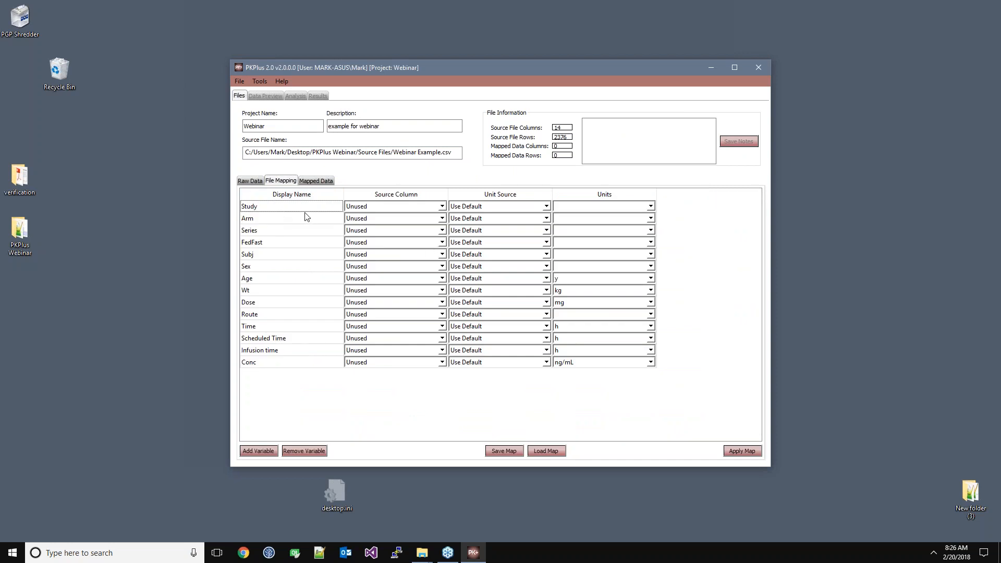
{"action": "left_click", "coordinate": [408, 210]}
{"action": "left_click", "coordinate": [408, 224]}
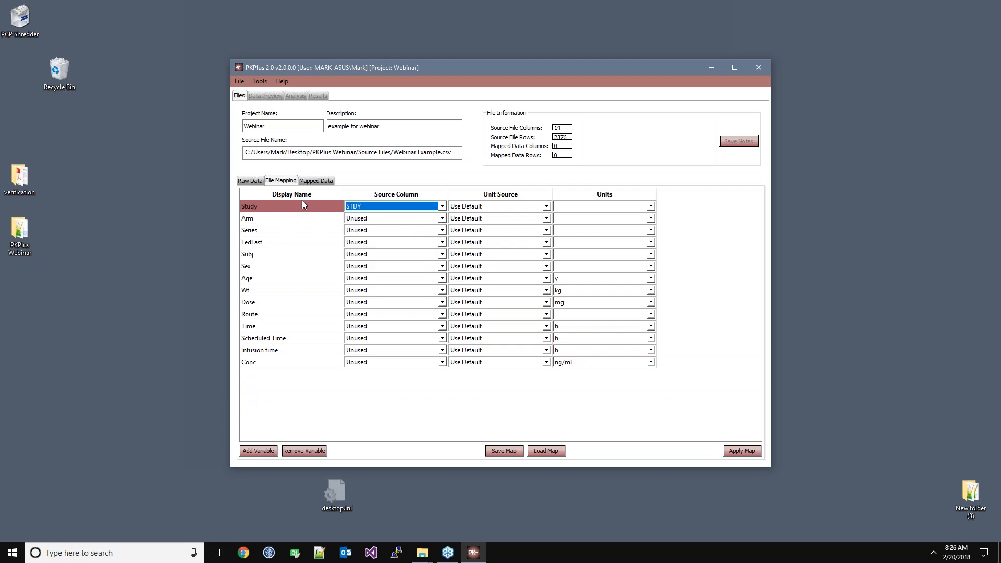
{"action": "left_click", "coordinate": [410, 219]}
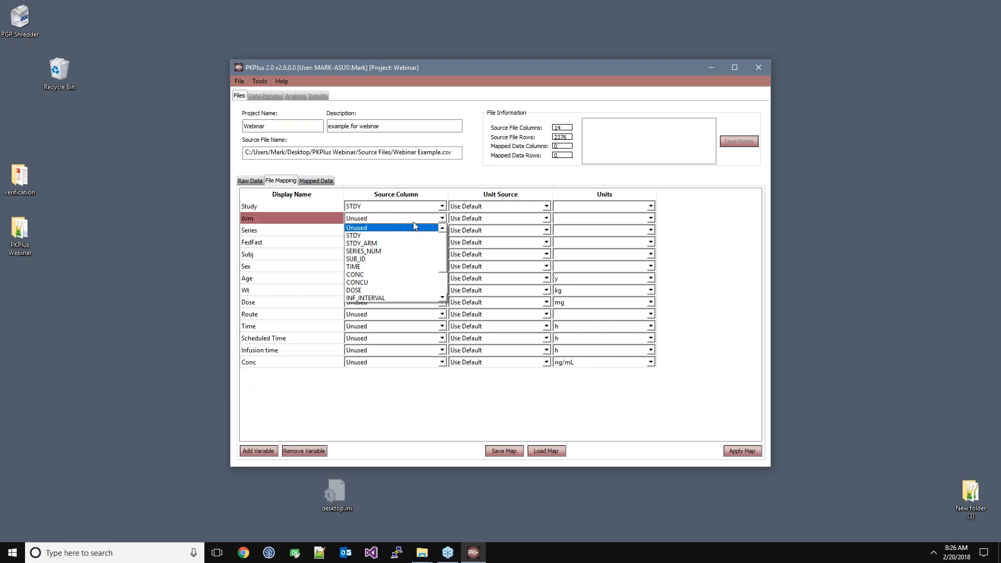
{"action": "left_click", "coordinate": [413, 242]}
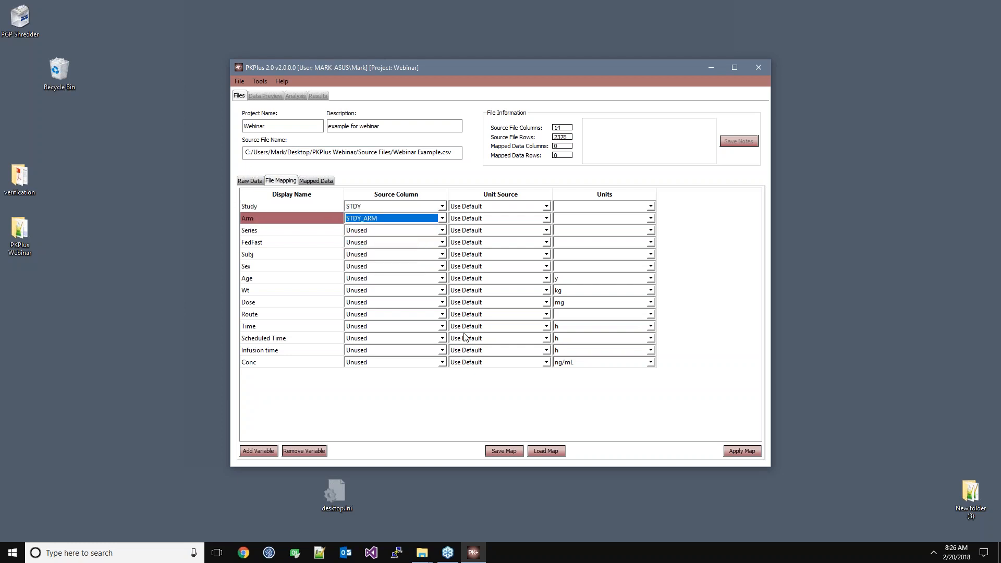
Load the saved variable map from the map_files folder in PKPlus Webinar
{"action": "left_click", "coordinate": [545, 451]}
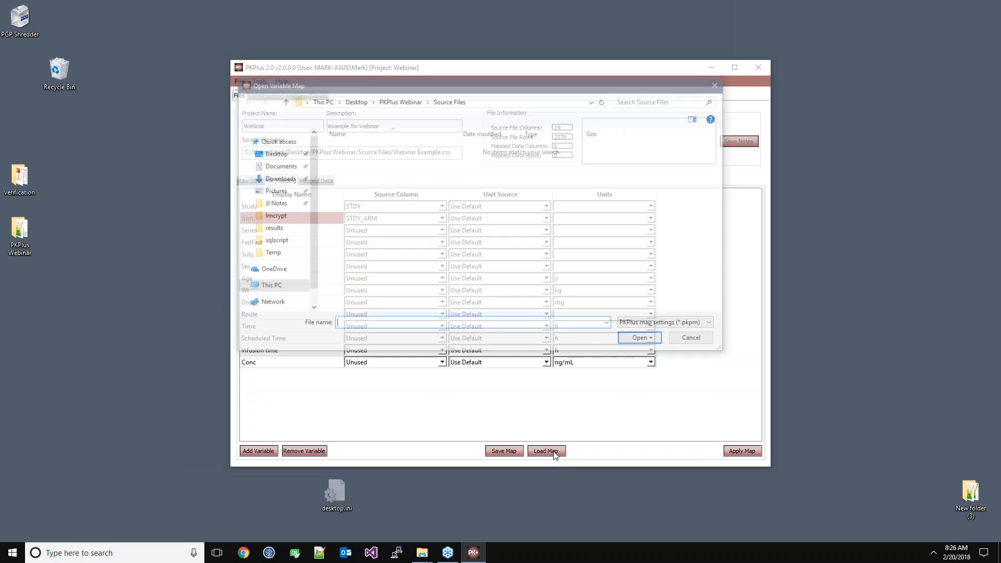
{"action": "left_click", "coordinate": [405, 100]}
{"action": "double_click", "coordinate": [410, 158]}
{"action": "left_click", "coordinate": [399, 100]}
{"action": "left_click", "coordinate": [404, 150]}
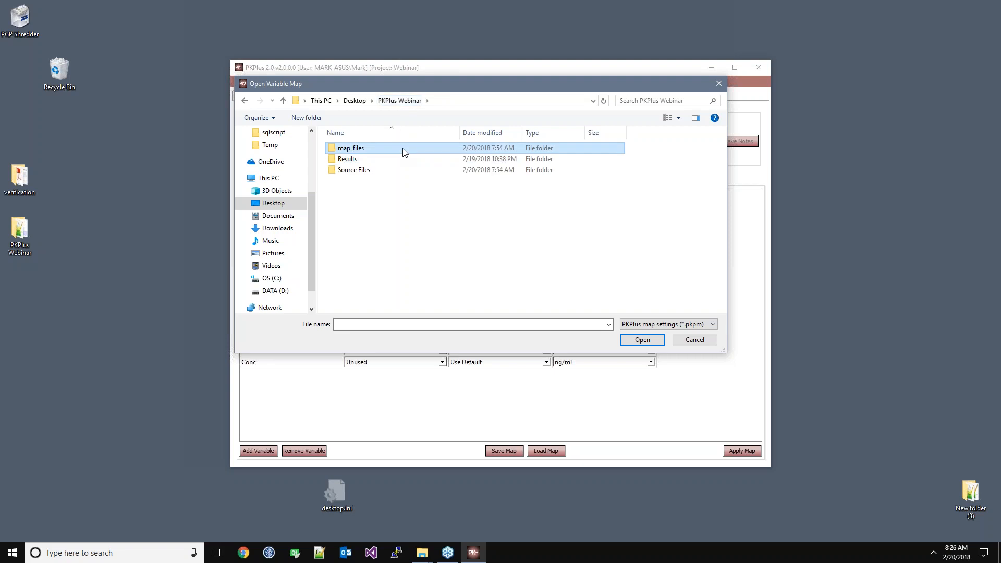
{"action": "double_click", "coordinate": [404, 150]}
{"action": "double_click", "coordinate": [402, 151]}
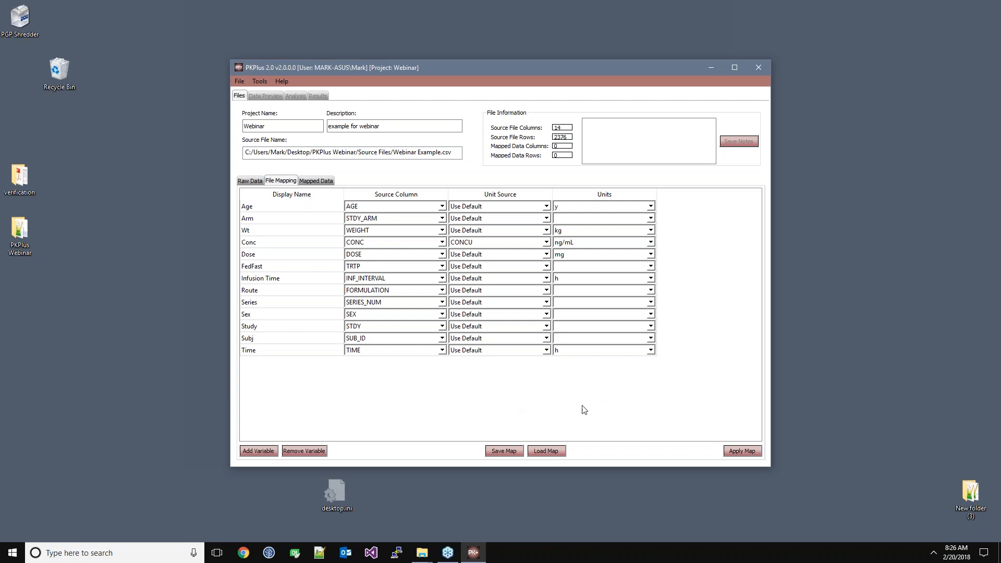
Apply the variable map, define the undefined IV route as IVBol, and review the mapped data rows
{"action": "left_click", "coordinate": [746, 450]}
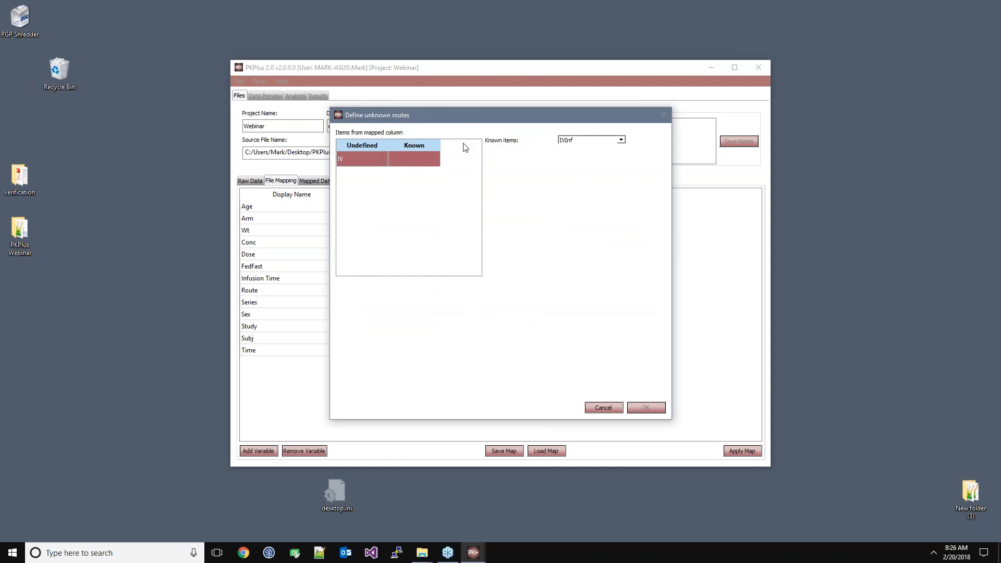
{"action": "left_click", "coordinate": [583, 141]}
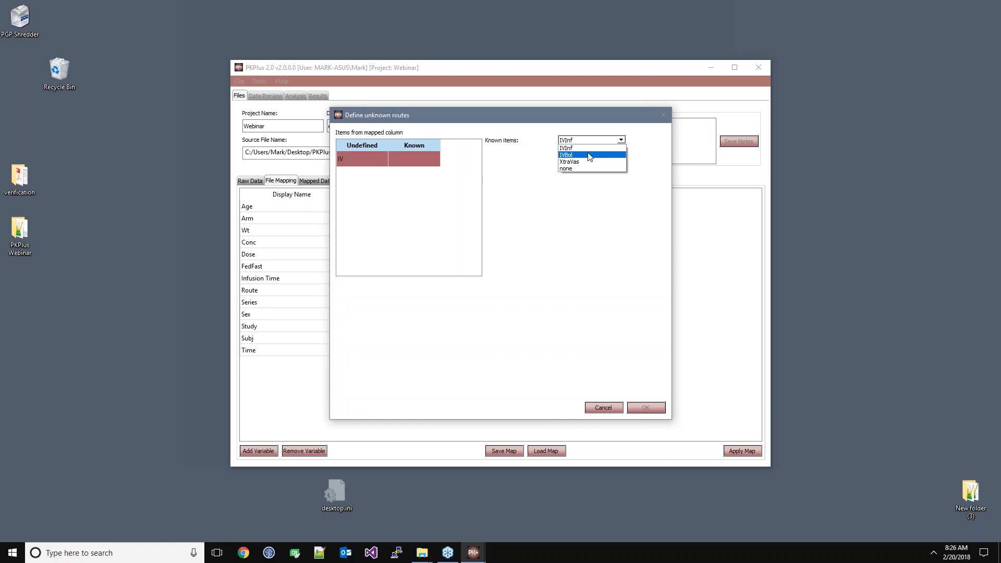
{"action": "left_click", "coordinate": [590, 155]}
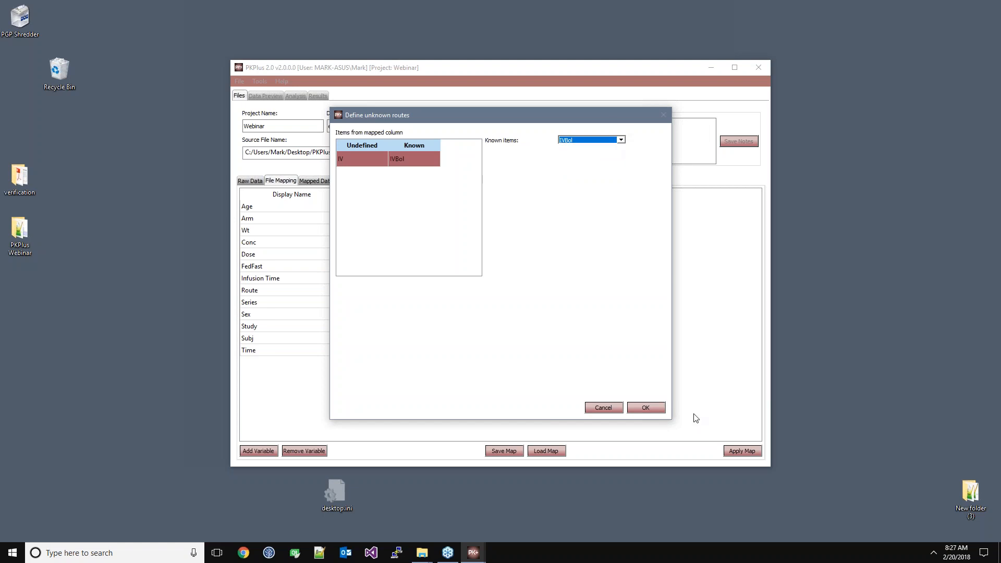
{"action": "left_click", "coordinate": [655, 410]}
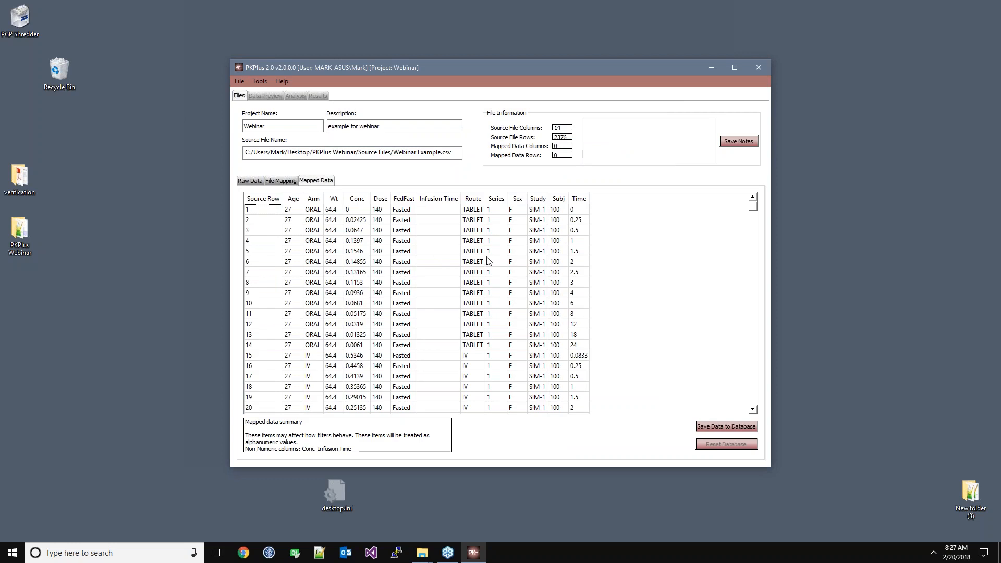
{"action": "scroll", "coordinate": [511, 315], "scroll_direction": "down", "scroll_amount": 7}
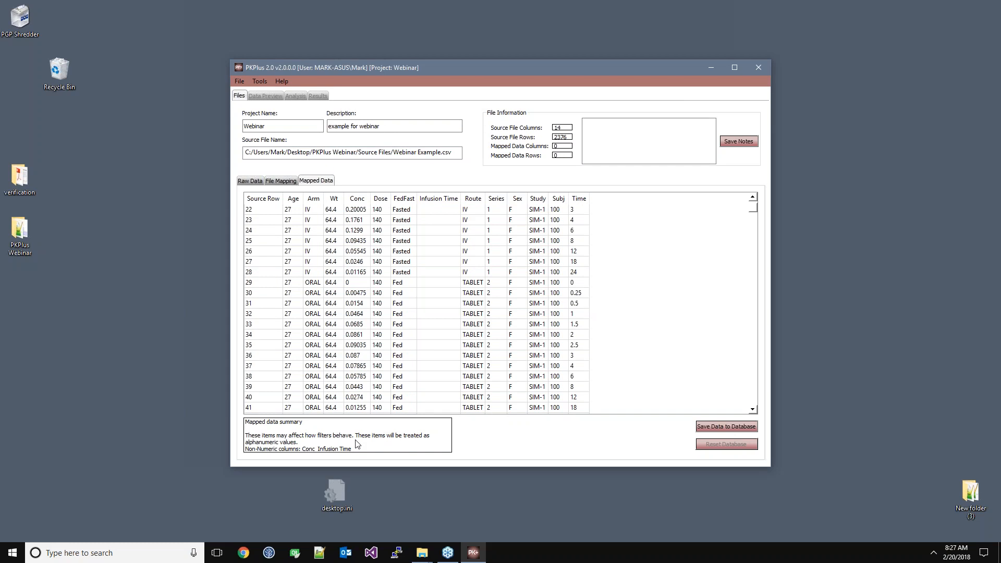
{"action": "scroll", "coordinate": [443, 319], "scroll_direction": "up", "scroll_amount": 7}
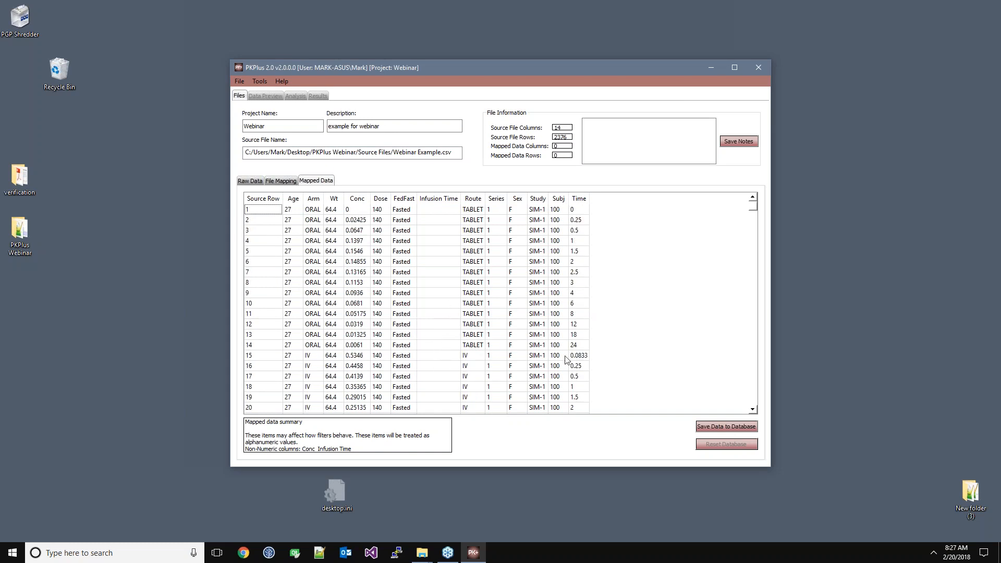
Save the mapped data to the database and preview the profiles of subject 31
{"action": "left_click", "coordinate": [725, 427]}
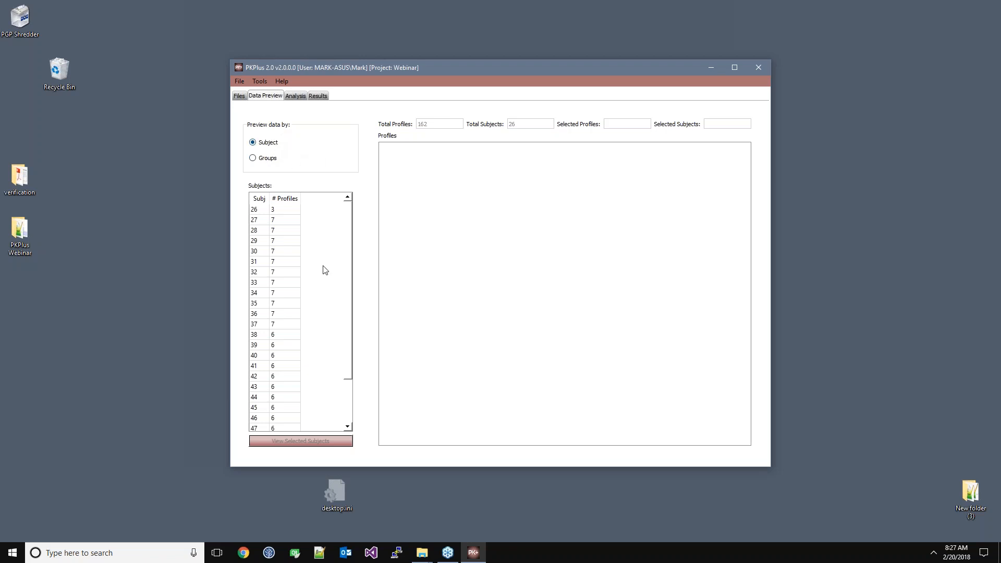
{"action": "left_click", "coordinate": [279, 261]}
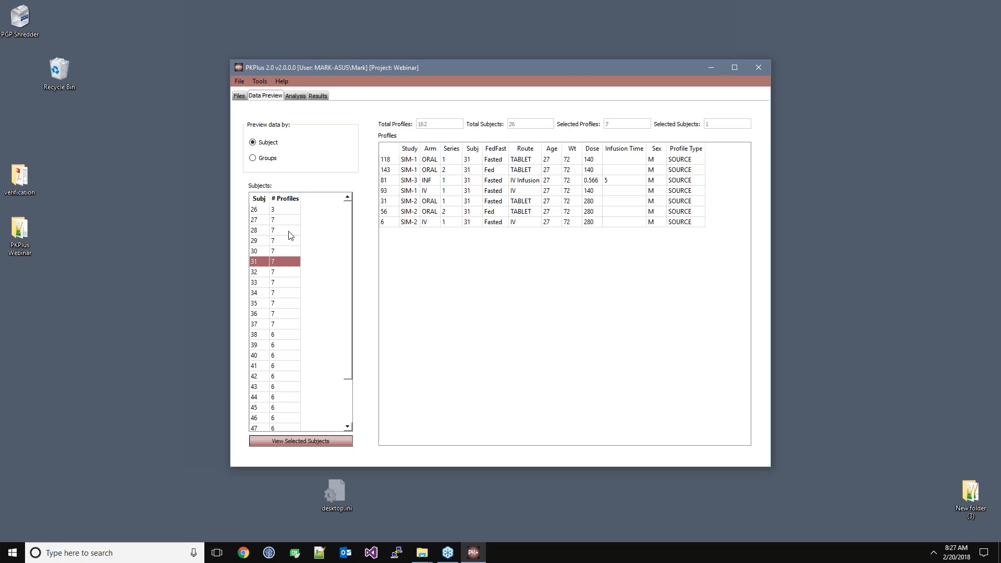
Preview the data by groups and examine the profiles of the Route = IV Infusion group, isolating profile 82
{"action": "left_click", "coordinate": [269, 158]}
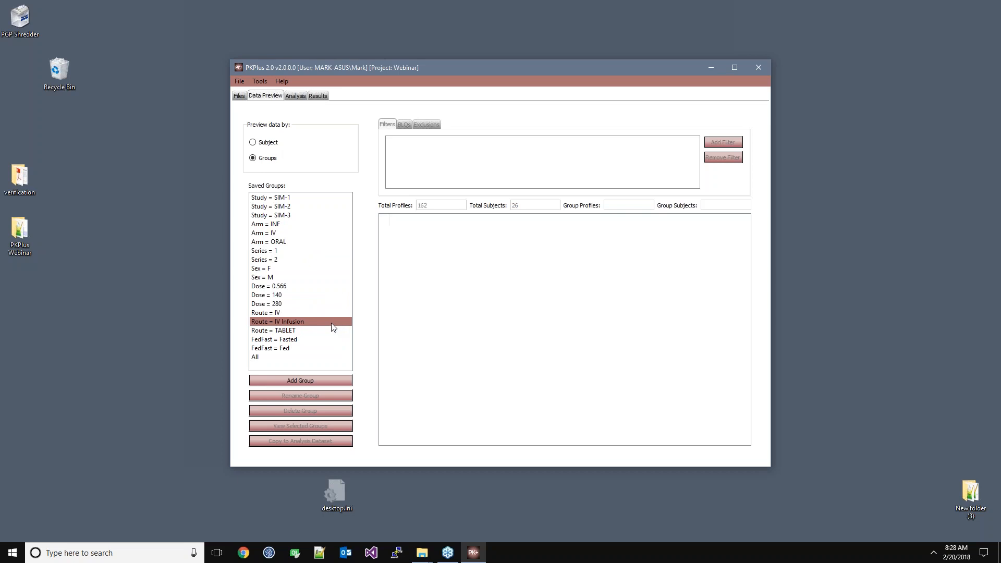
{"action": "double_click", "coordinate": [293, 322]}
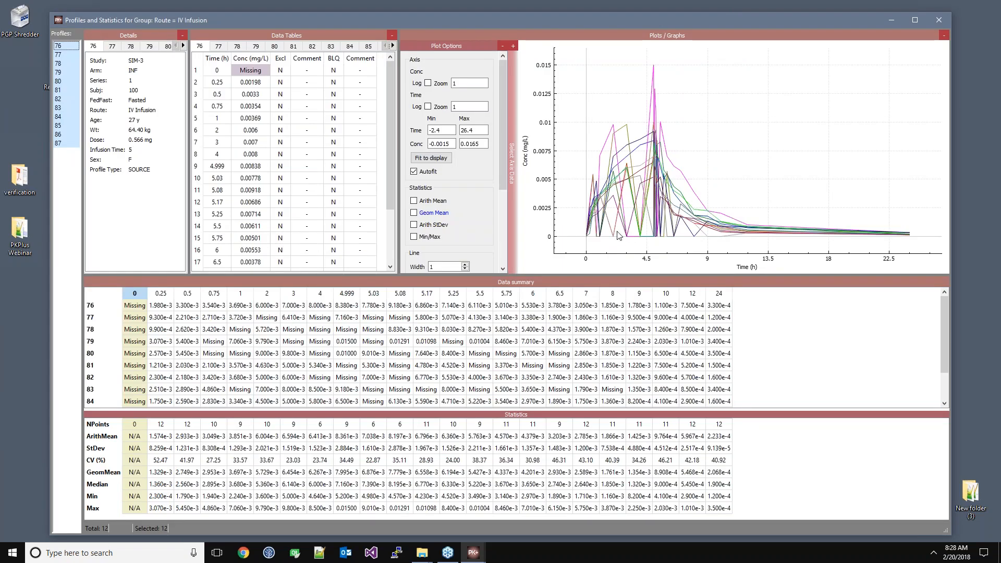
{"action": "left_click", "coordinate": [68, 66]}
{"action": "left_click", "coordinate": [69, 98]}
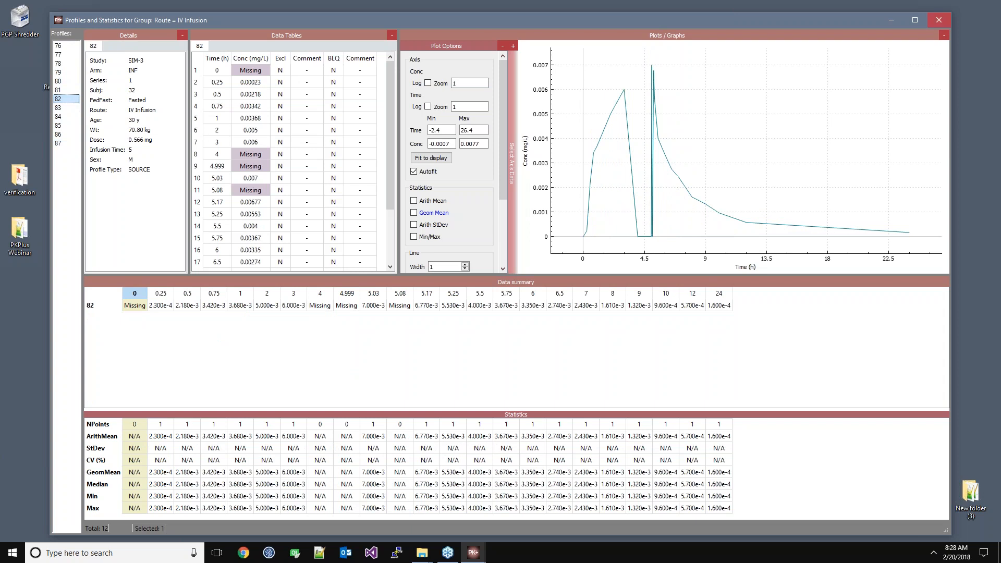
{"action": "left_click", "coordinate": [940, 19]}
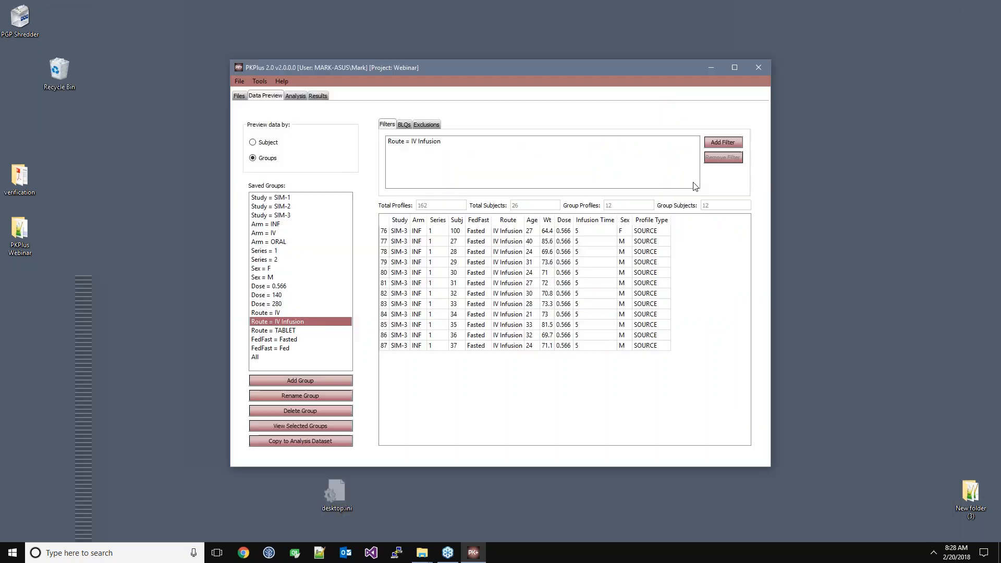
Add a BLQ rule to the Route = IV Infusion group that treats the alphanumeric concentration "Missing" as missing over the full profile
{"action": "left_click", "coordinate": [404, 125]}
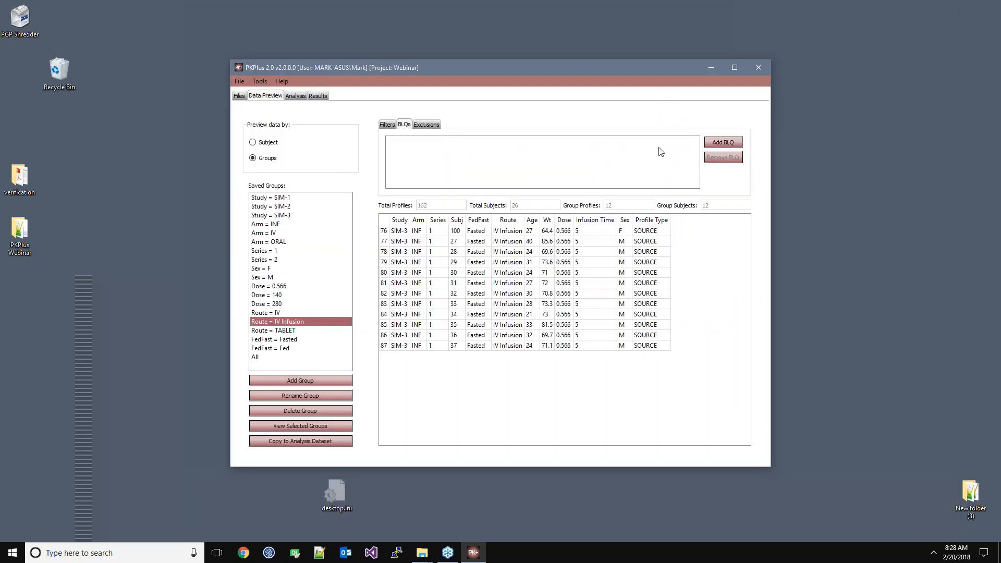
{"action": "left_click", "coordinate": [712, 146]}
{"action": "left_click", "coordinate": [458, 176]}
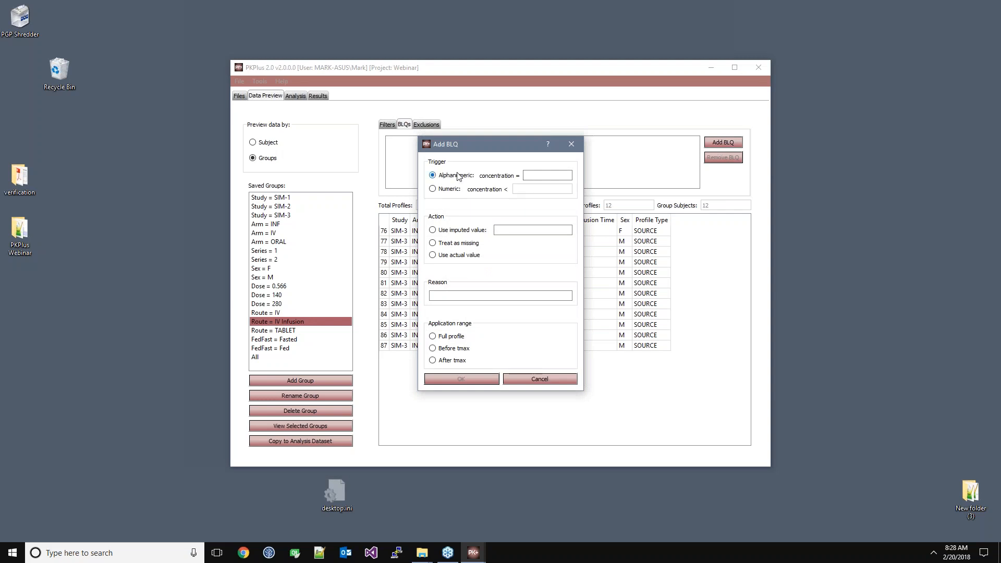
{"action": "left_click", "coordinate": [563, 175]}
{"action": "type", "text": "Missing"}
{"action": "left_click", "coordinate": [464, 244]}
{"action": "left_click", "coordinate": [459, 339]}
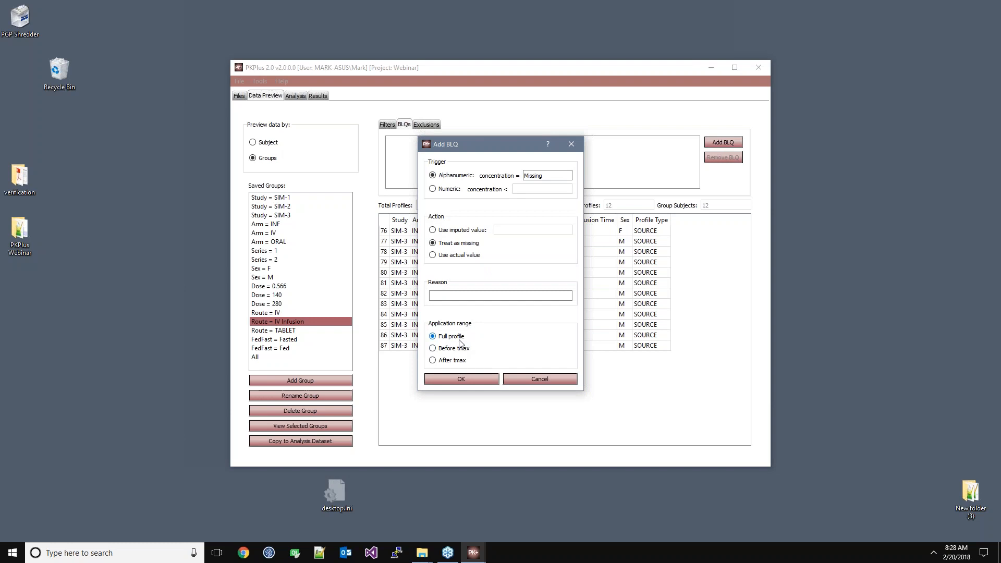
{"action": "left_click", "coordinate": [471, 379]}
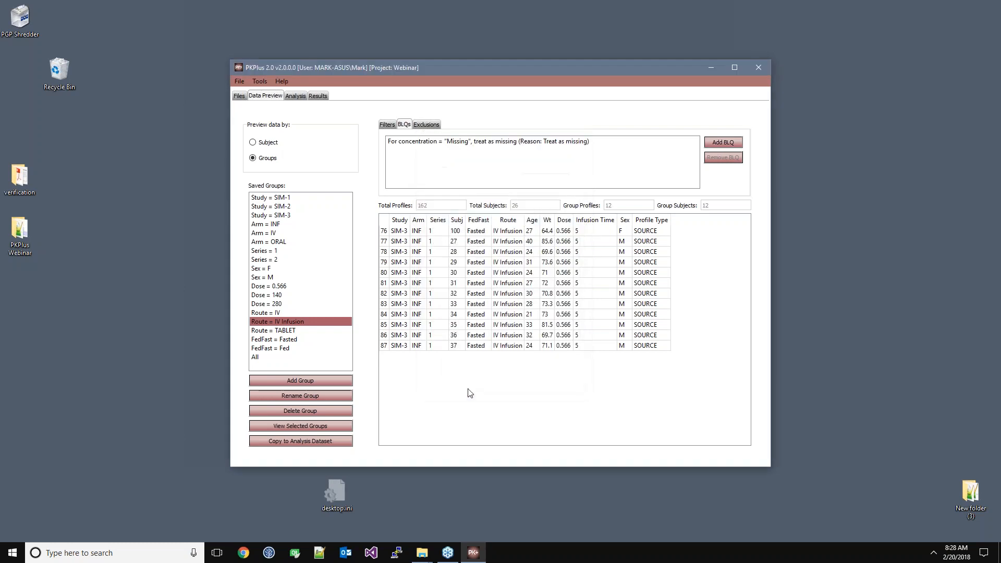
Review the Route = IV Infusion profiles with the BLQ rule applied and copy the group to an analysis dataset named Infusion
{"action": "double_click", "coordinate": [312, 323]}
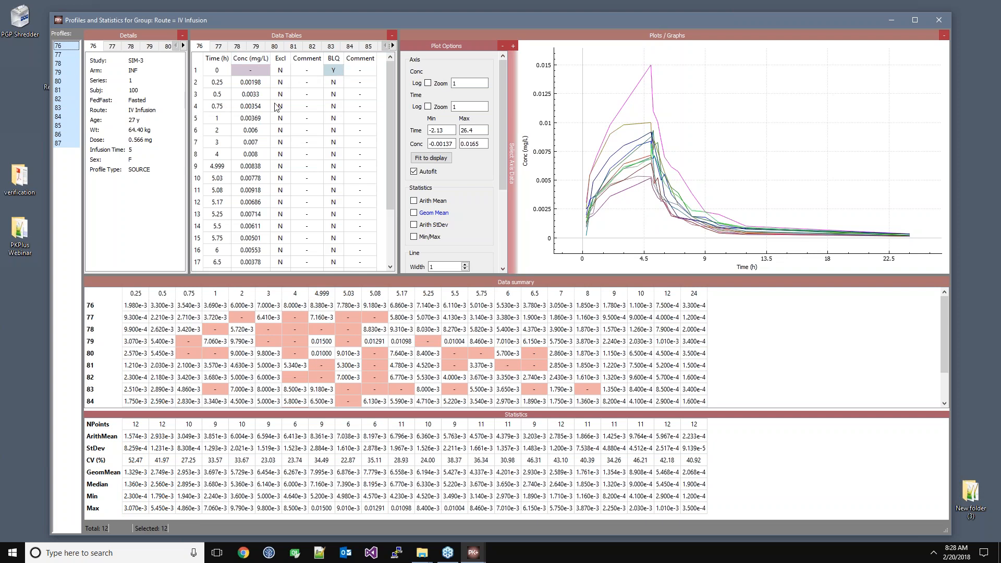
{"action": "left_click", "coordinate": [938, 20]}
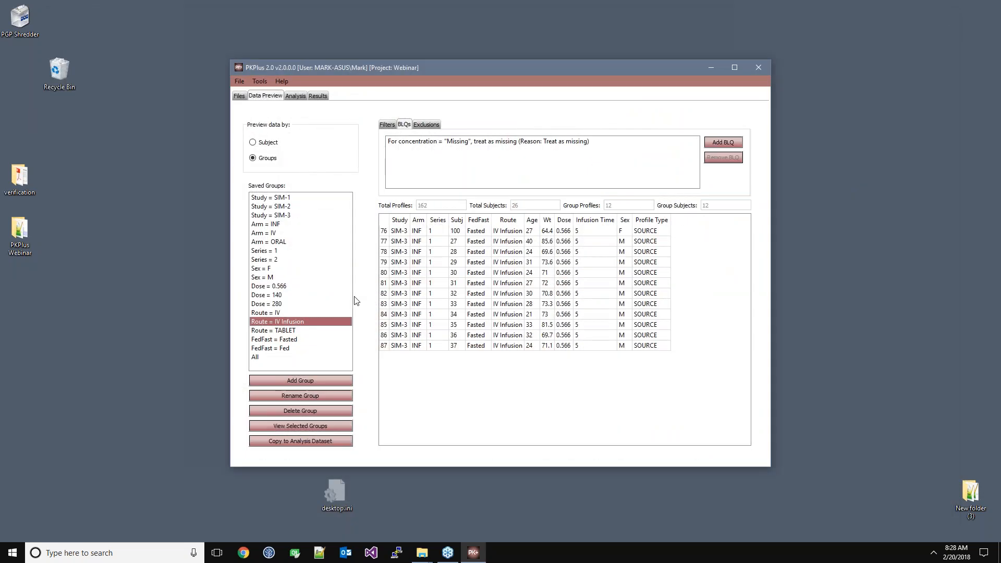
{"action": "left_click", "coordinate": [327, 442]}
{"action": "type", "text": "Infusion"}
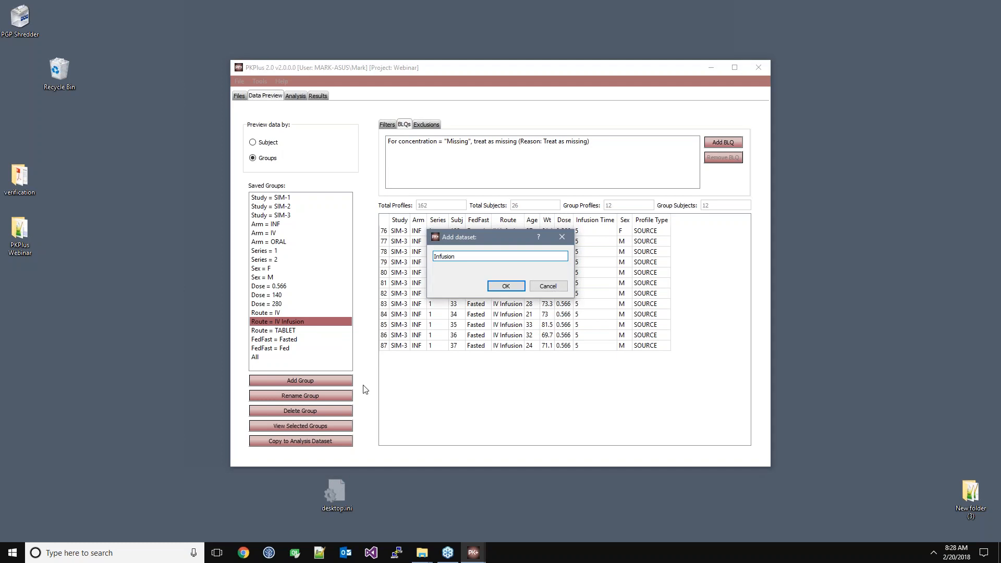
{"action": "key", "text": "Return"}
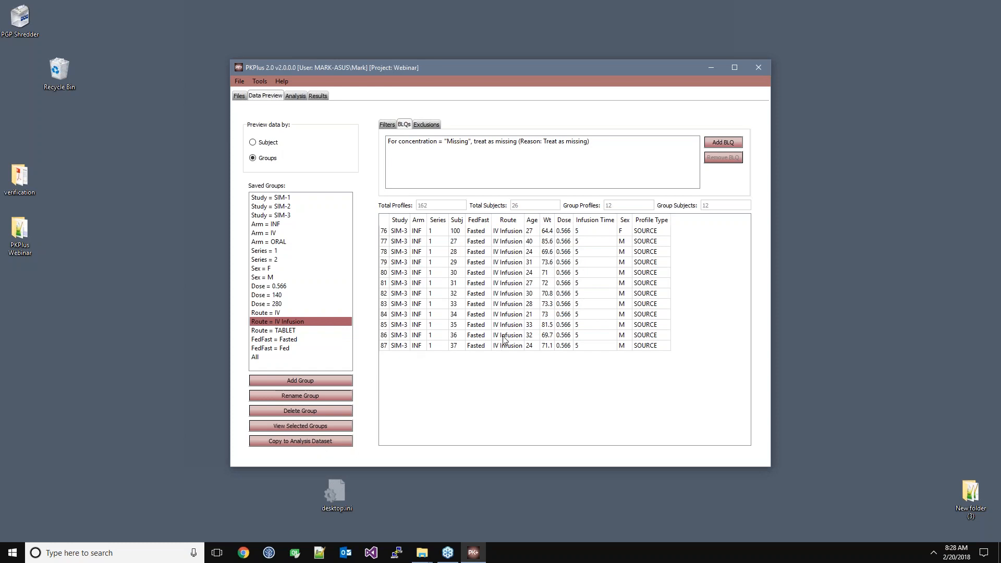
Add a new group named Fasted 140 Tablet
{"action": "left_click", "coordinate": [336, 379]}
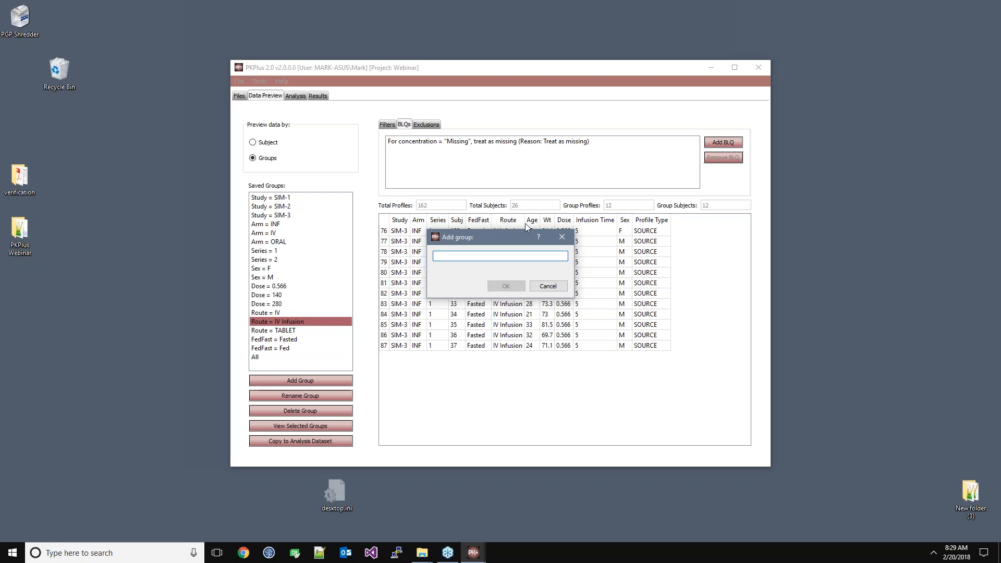
{"action": "type", "text": "Fasted "}
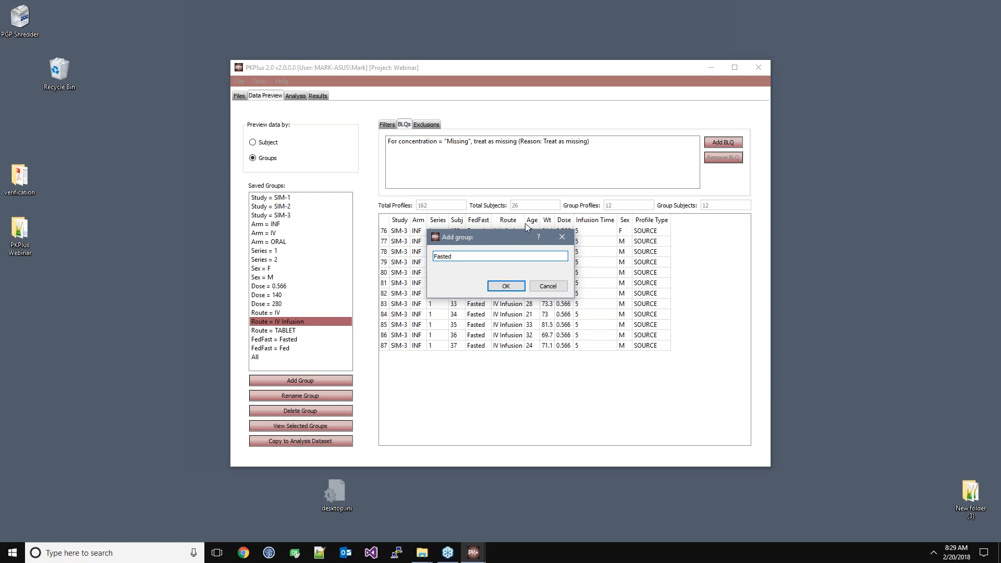
{"action": "type", "text": "140 Tablet"}
{"action": "left_click", "coordinate": [505, 287]}
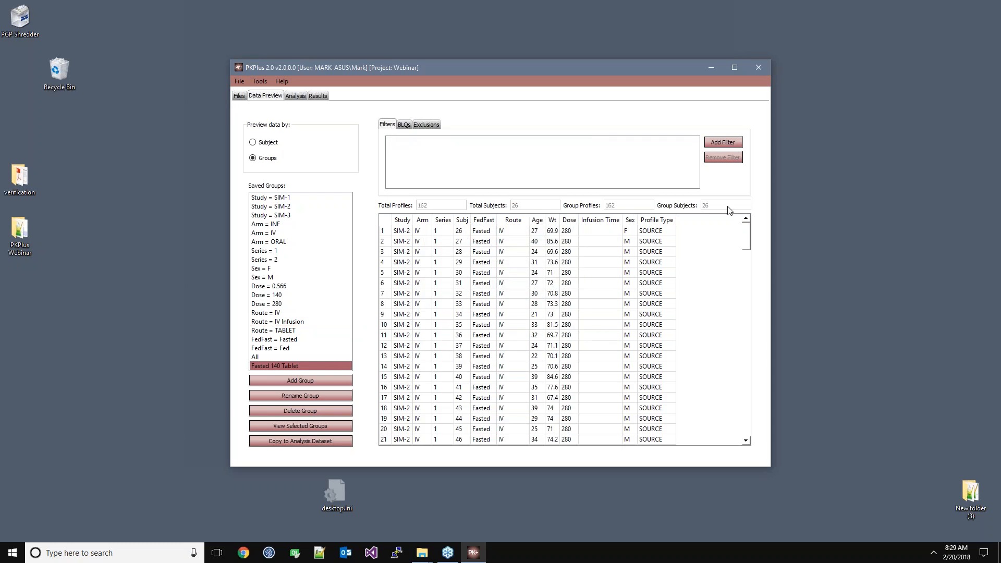
Add the filter rule FedFast = Fasted to the Fasted 140 Tablet group
{"action": "left_click", "coordinate": [733, 142]}
{"action": "left_click_drag", "start_coordinate": [495, 182], "coordinate": [656, 253]}
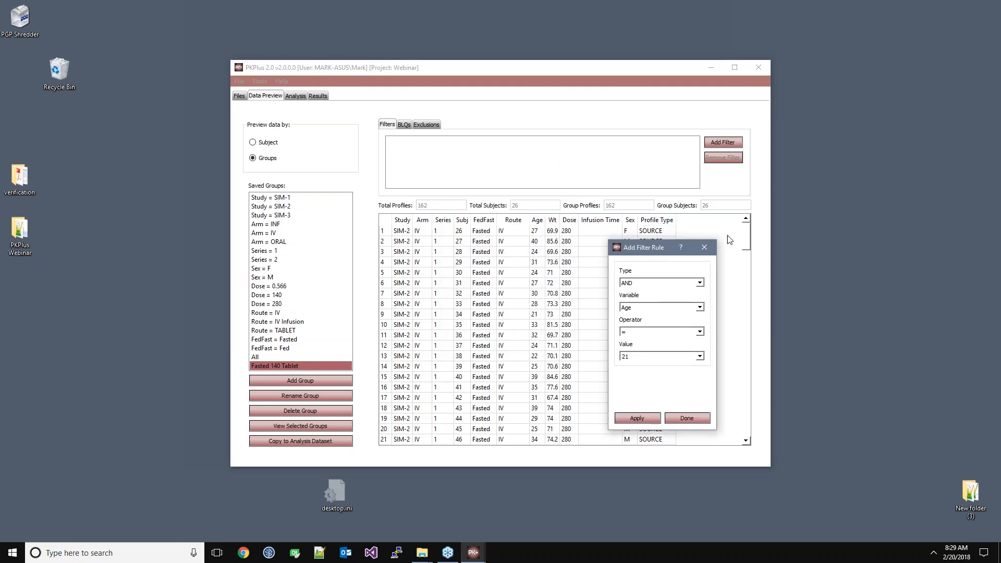
{"action": "left_click", "coordinate": [704, 308]}
{"action": "left_click", "coordinate": [704, 308]}
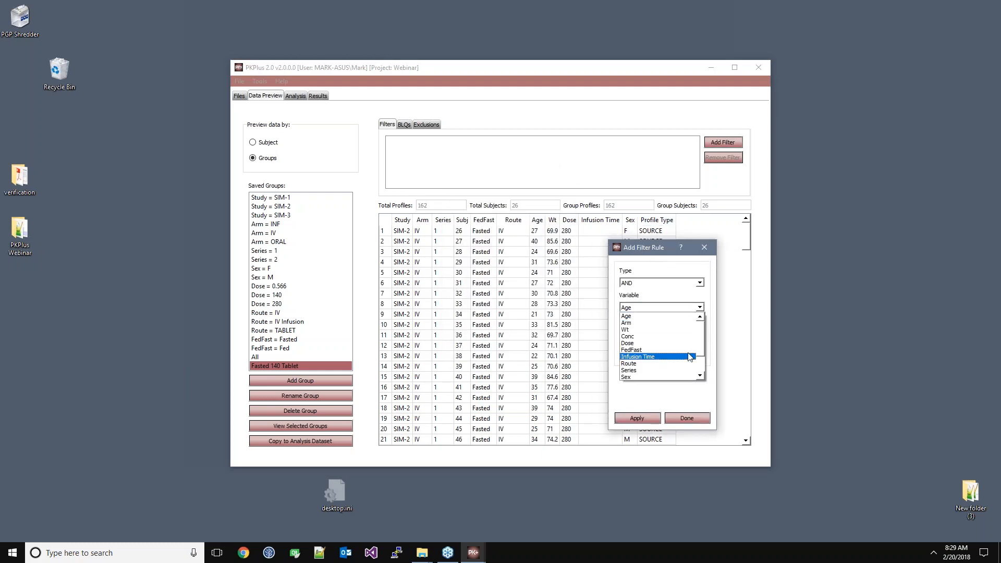
{"action": "left_click", "coordinate": [694, 354]}
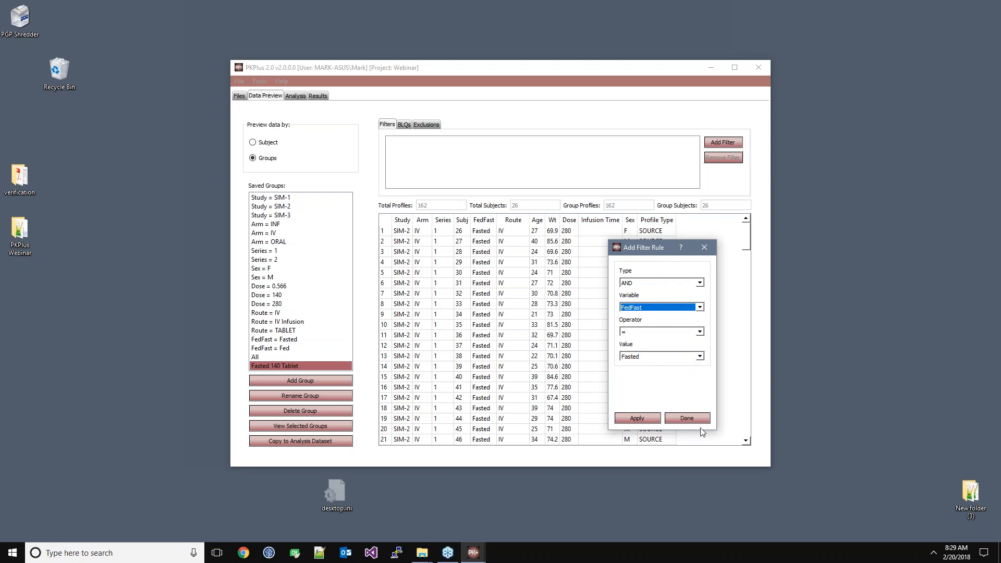
{"action": "left_click", "coordinate": [645, 421]}
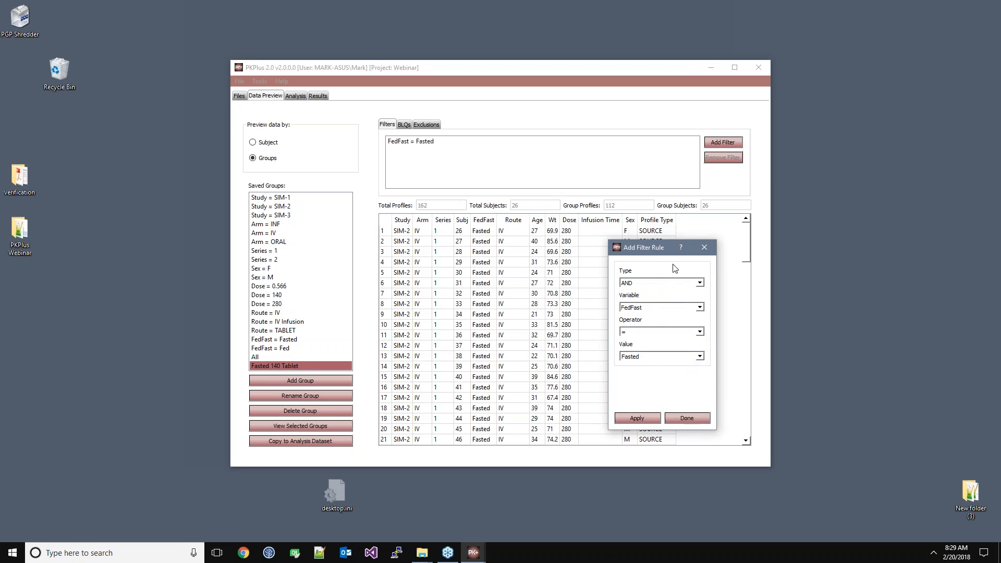
Apply the AND filter rule Dose = 140 to the Fasted 140 Tablet group
{"action": "left_click", "coordinate": [689, 309]}
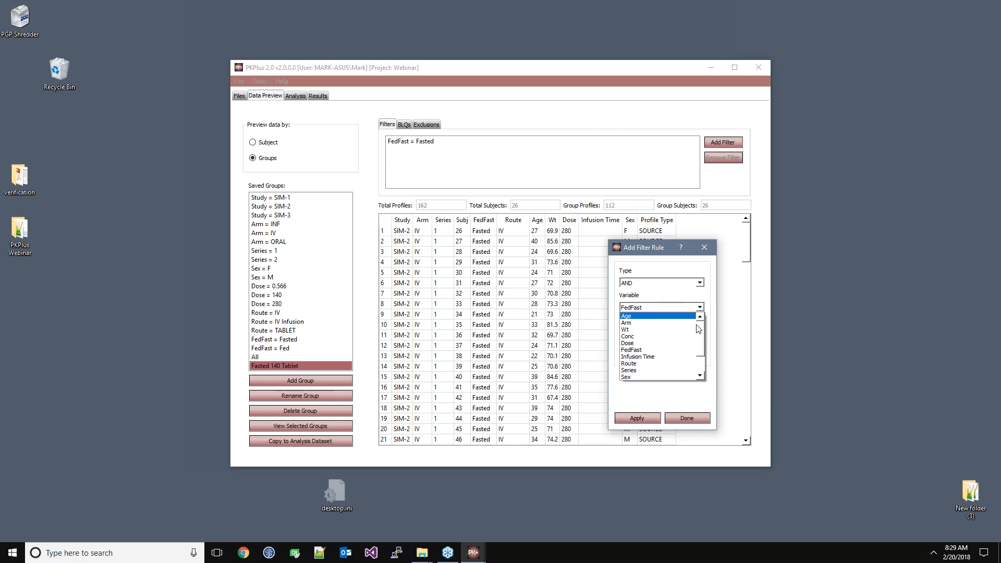
{"action": "left_click", "coordinate": [695, 344]}
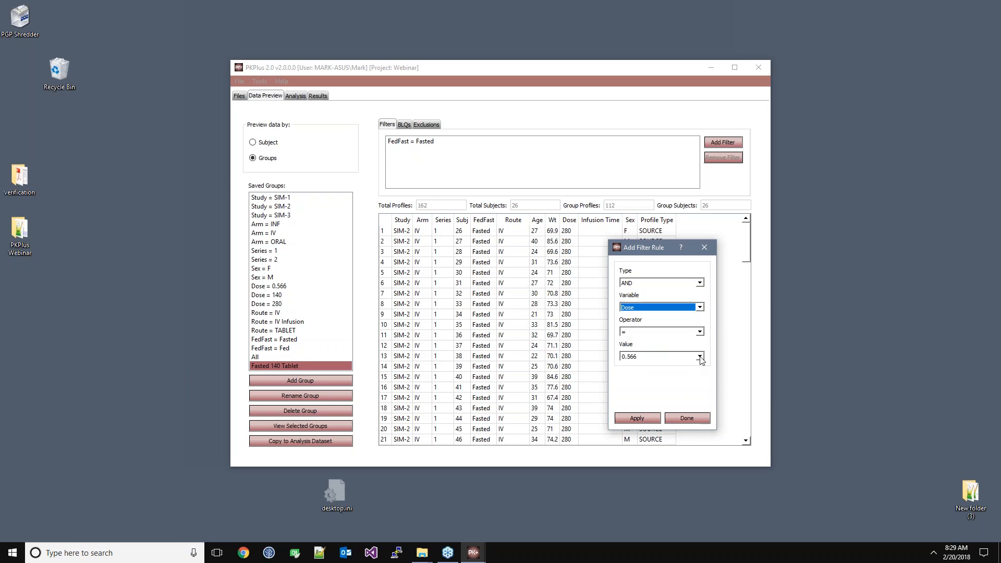
{"action": "left_click", "coordinate": [701, 358]}
{"action": "left_click", "coordinate": [700, 373]}
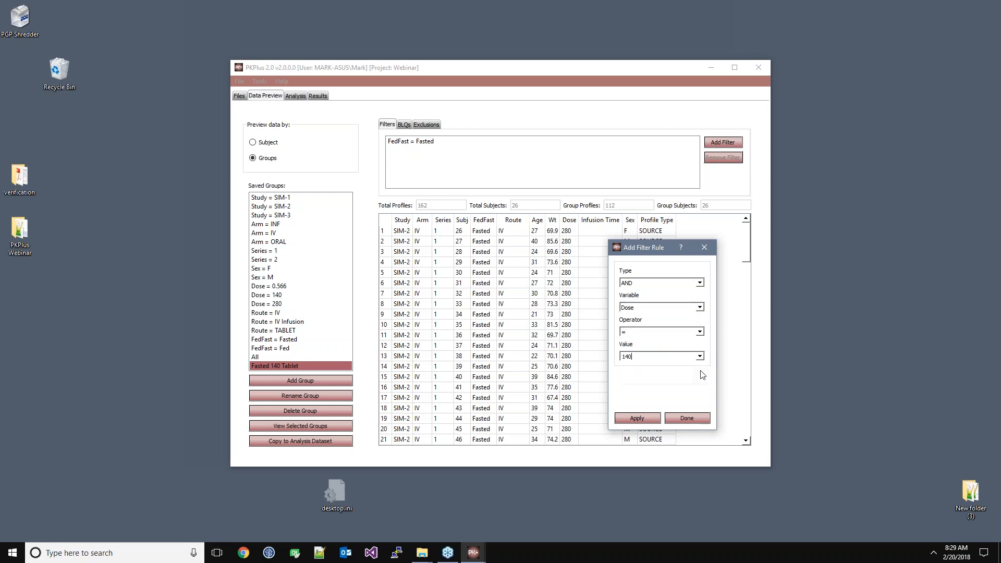
{"action": "left_click", "coordinate": [648, 421]}
{"action": "left_click", "coordinate": [648, 421]}
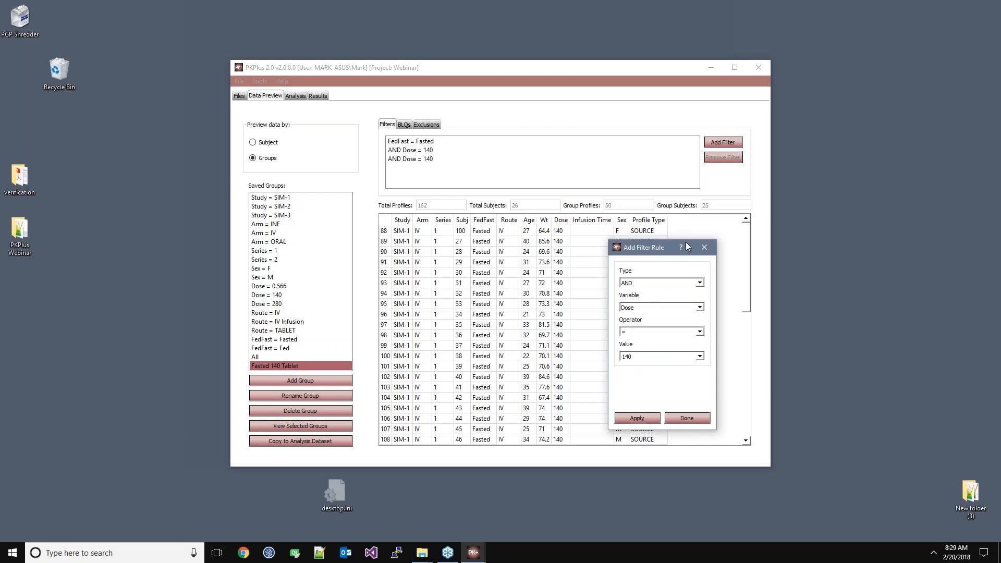
Add the AND filter rule Route = TABLET to the group and finish adding filters
{"action": "left_click", "coordinate": [699, 282]}
{"action": "left_click", "coordinate": [678, 290]}
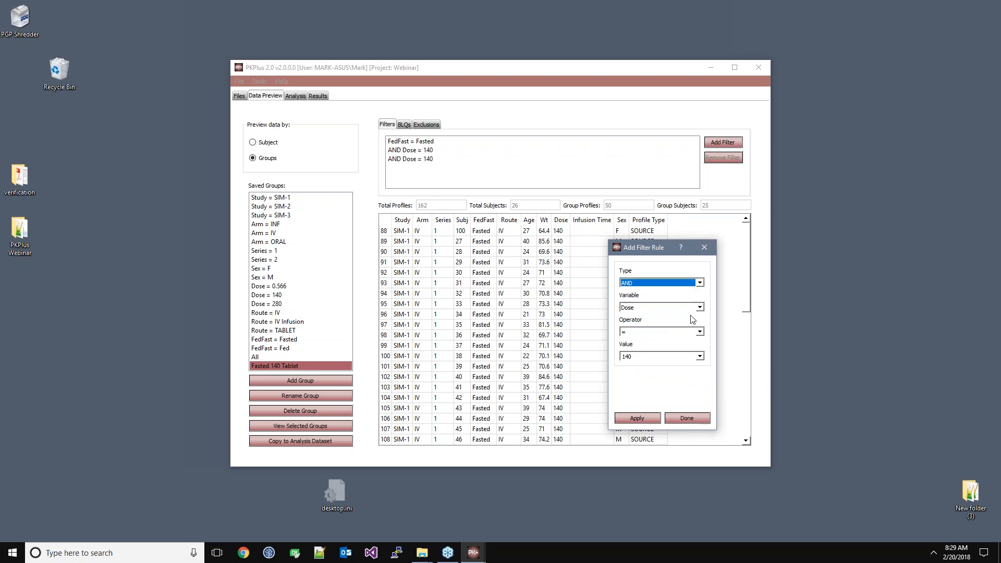
{"action": "left_click", "coordinate": [699, 333]}
{"action": "left_click", "coordinate": [699, 307]}
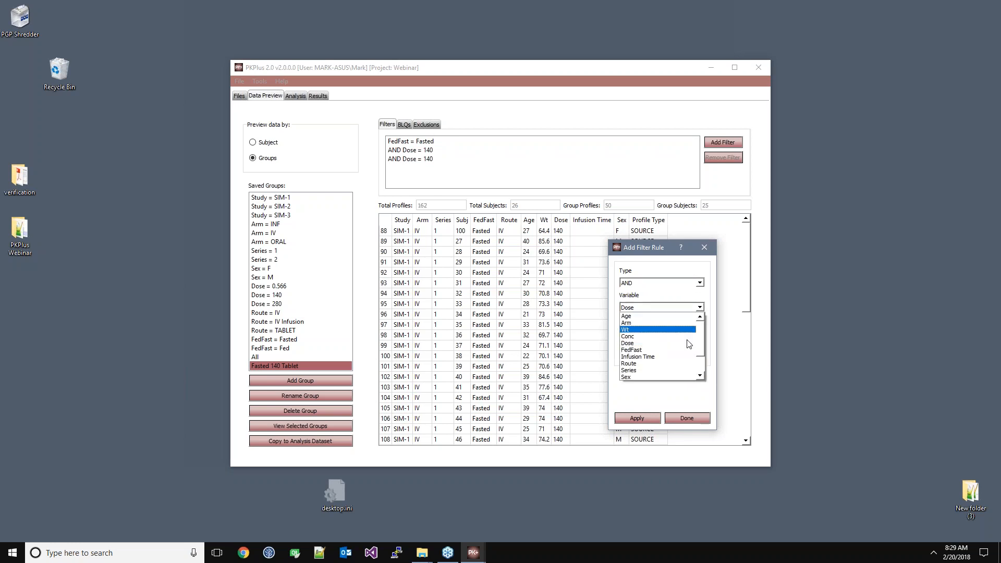
{"action": "left_click", "coordinate": [683, 363]}
{"action": "left_click", "coordinate": [688, 359]}
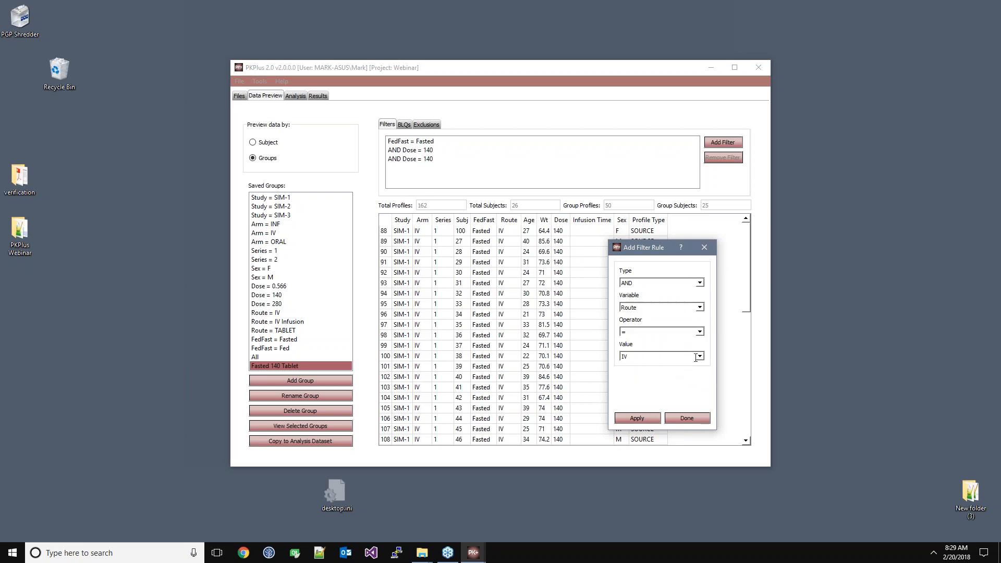
{"action": "left_click", "coordinate": [698, 357]}
{"action": "left_click", "coordinate": [699, 378]}
{"action": "left_click", "coordinate": [642, 419]}
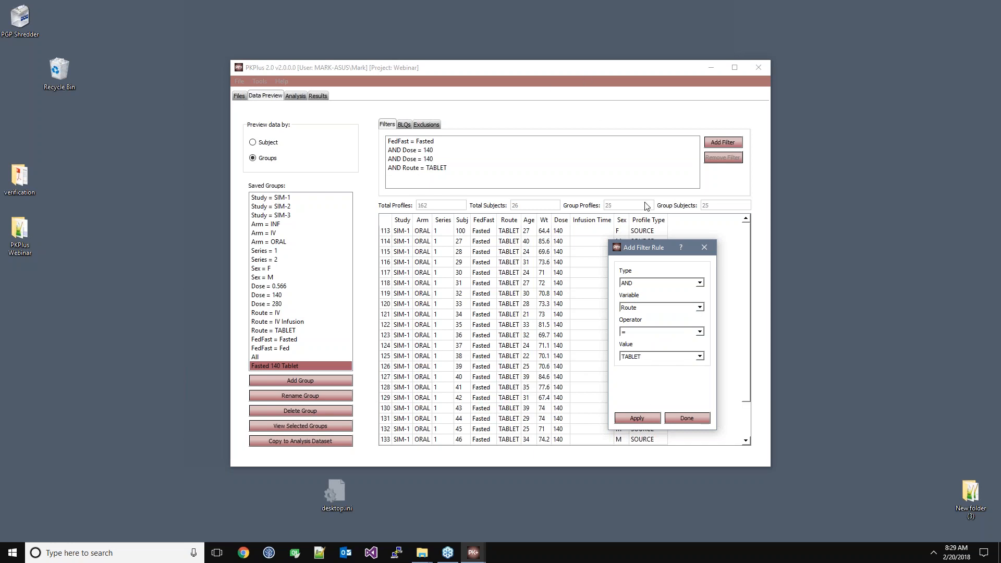
{"action": "left_click", "coordinate": [703, 419]}
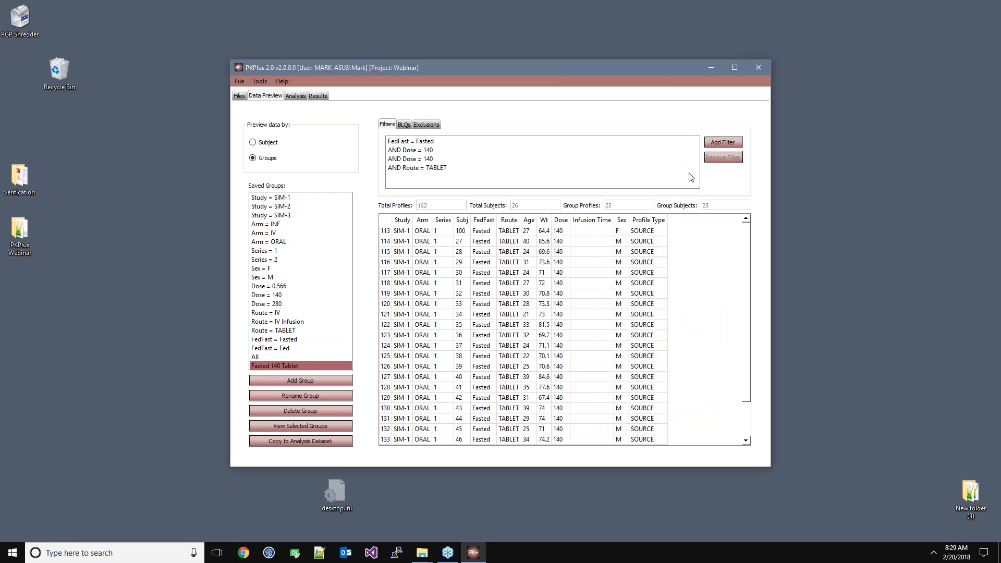
Remove the duplicate Dose = 140 rule from the Fasted 140 Tablet group's filters
{"action": "left_click", "coordinate": [514, 150]}
{"action": "left_click", "coordinate": [641, 167], "text": "ctrl"}
{"action": "left_click", "coordinate": [641, 166], "text": "ctrl"}
{"action": "left_click", "coordinate": [723, 157]}
View the Fasted 140 Tablet group's profiles, comparing profiles 114 to 118, 125 and 130, and reselect all profiles
{"action": "double_click", "coordinate": [275, 365]}
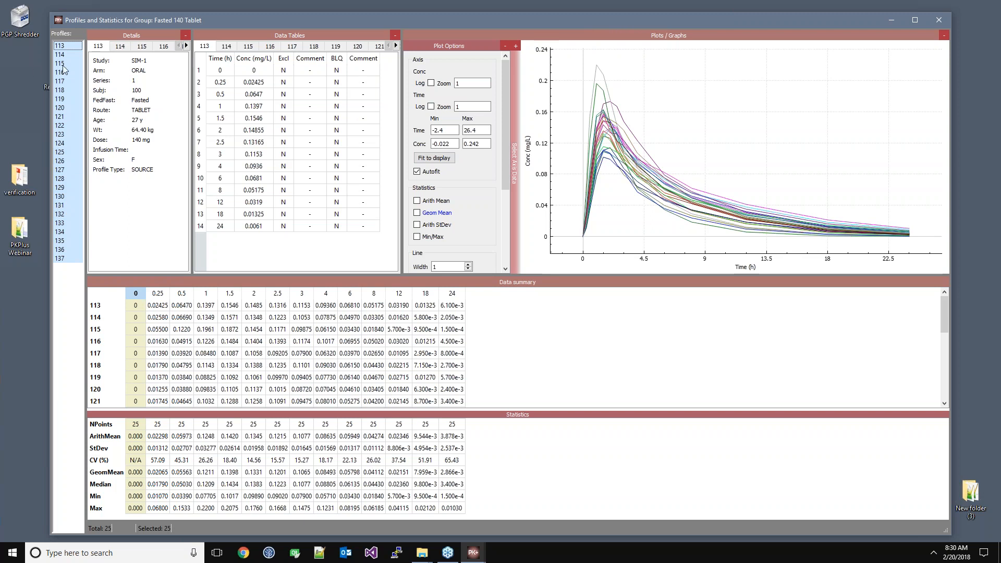
{"action": "left_click_drag", "start_coordinate": [67, 54], "coordinate": [74, 93]}
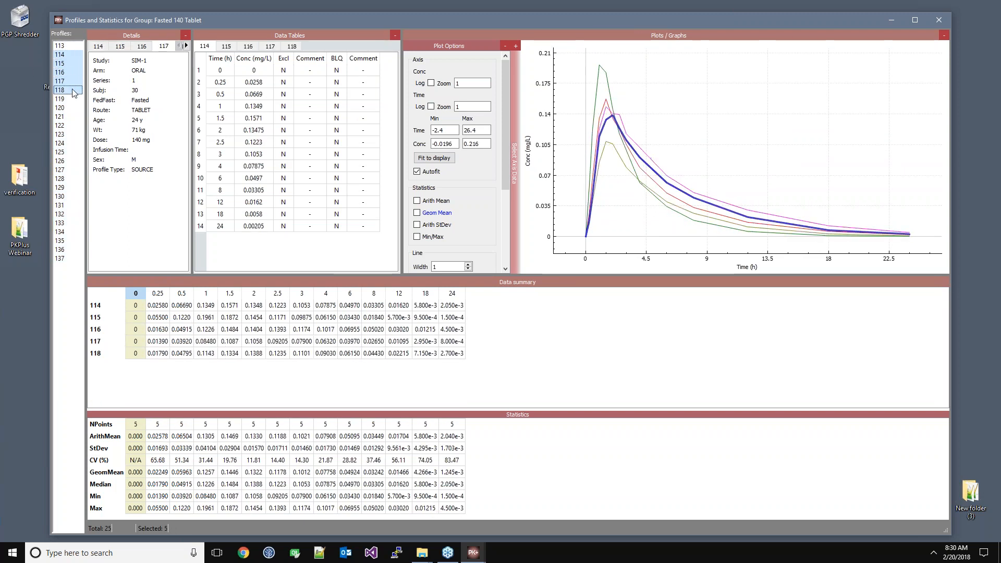
{"action": "left_click", "coordinate": [73, 153], "text": "ctrl"}
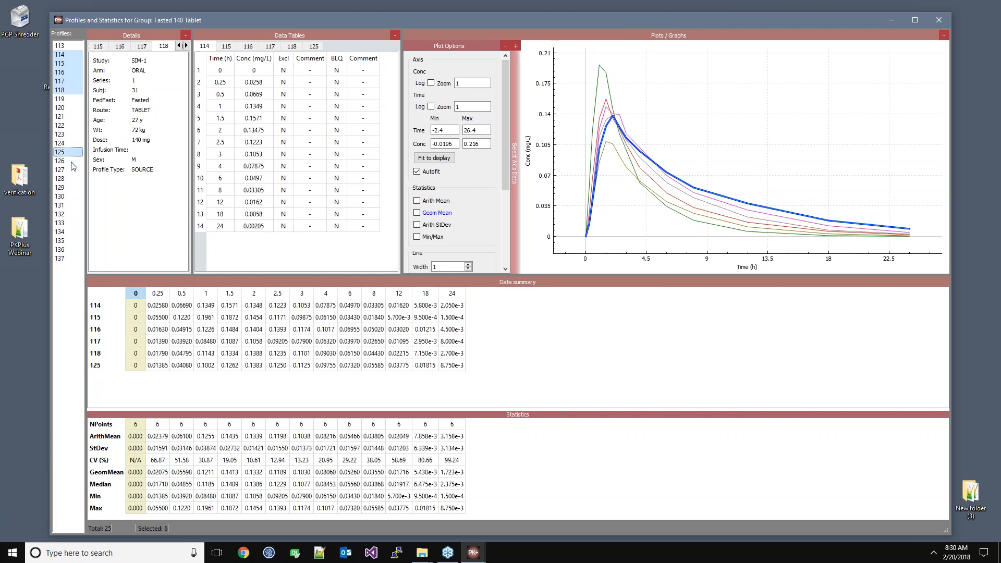
{"action": "left_click", "coordinate": [65, 197], "text": "ctrl"}
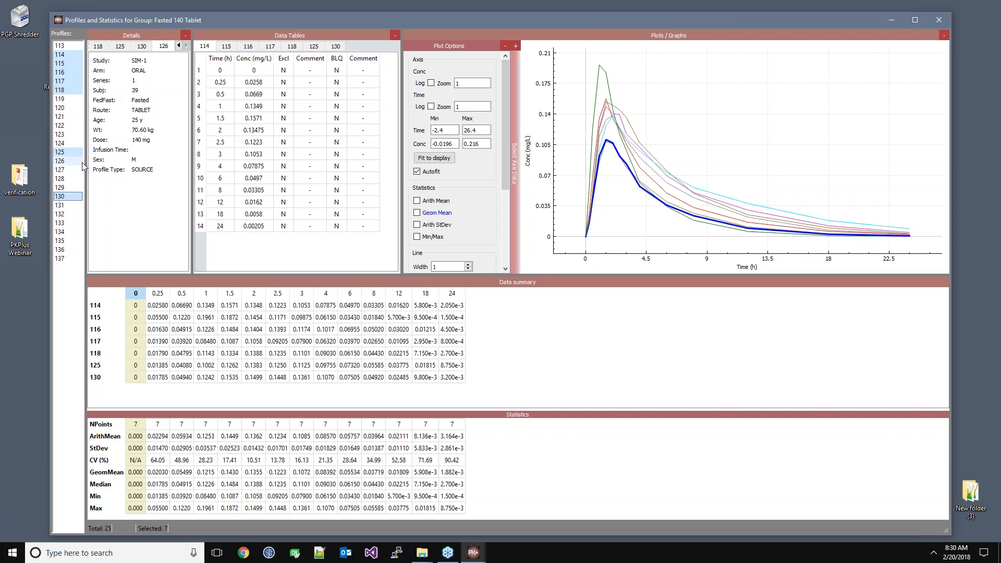
{"action": "left_click", "coordinate": [71, 277]}
{"action": "key", "text": "ctrl+a"}
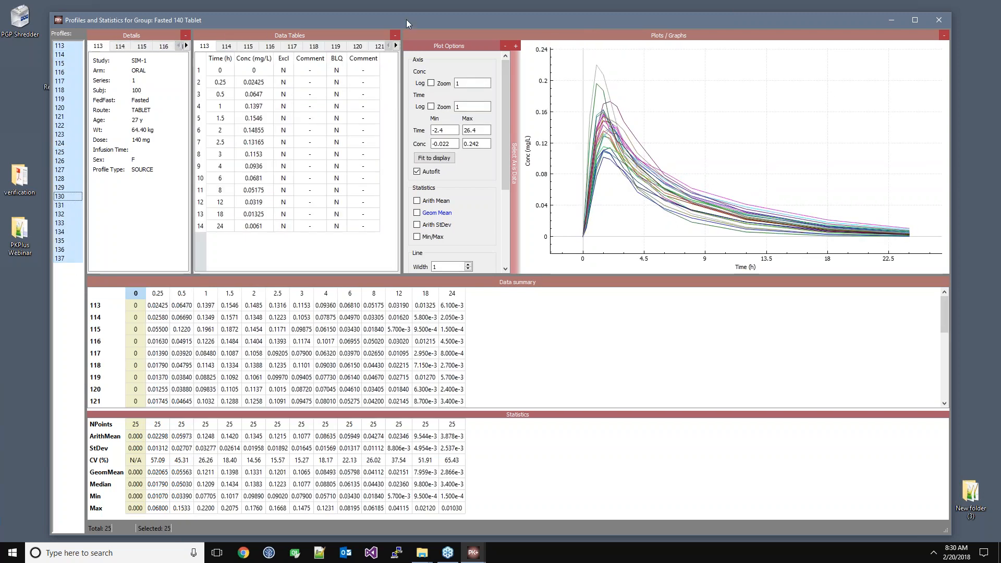
Turn on manual axis selection for the group plot and chart the count of profiles by Age
{"action": "left_click", "coordinate": [516, 46]}
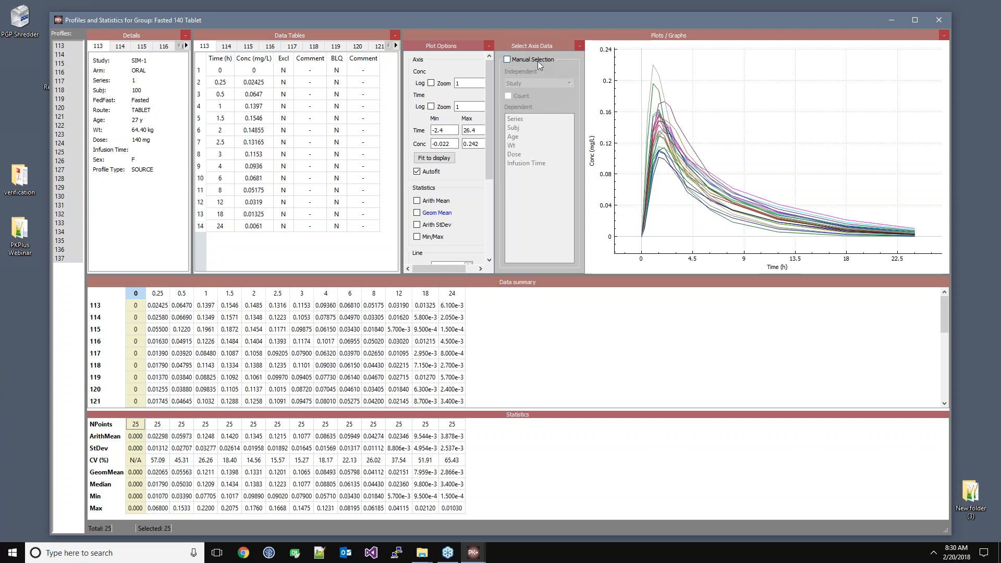
{"action": "left_click", "coordinate": [536, 59]}
{"action": "left_click", "coordinate": [542, 86]}
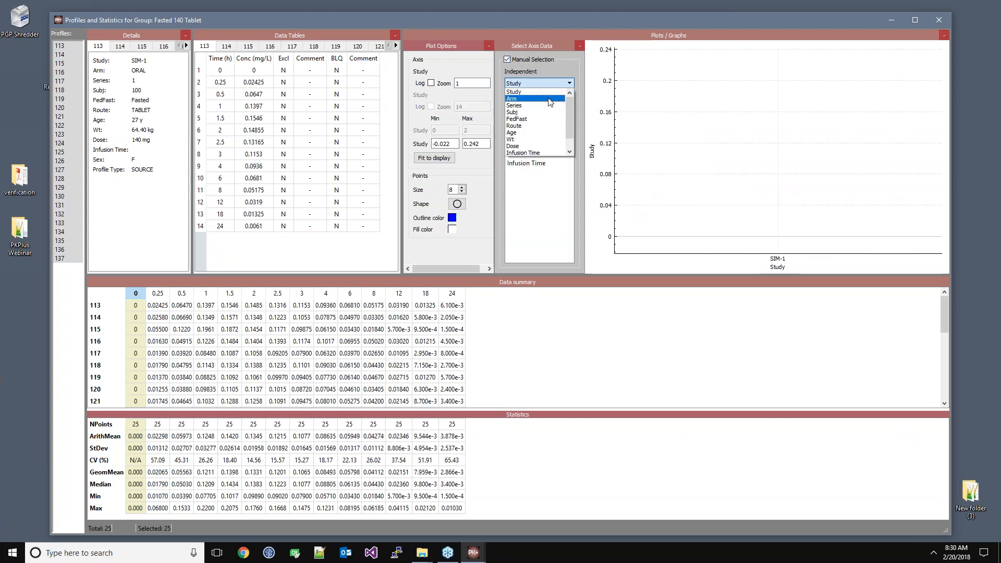
{"action": "left_click", "coordinate": [521, 132]}
{"action": "left_click", "coordinate": [508, 95]}
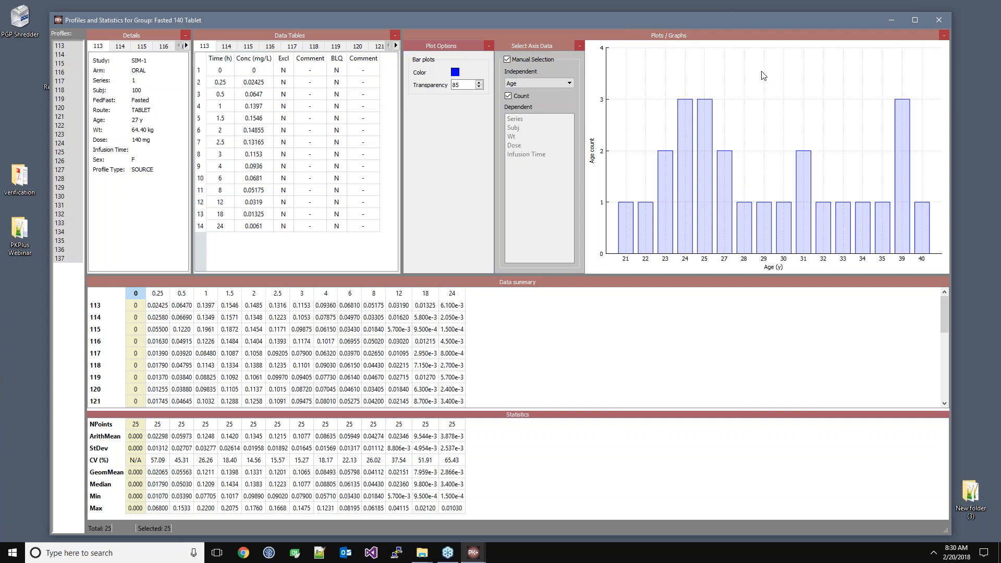
{"action": "right_click", "coordinate": [755, 108]}
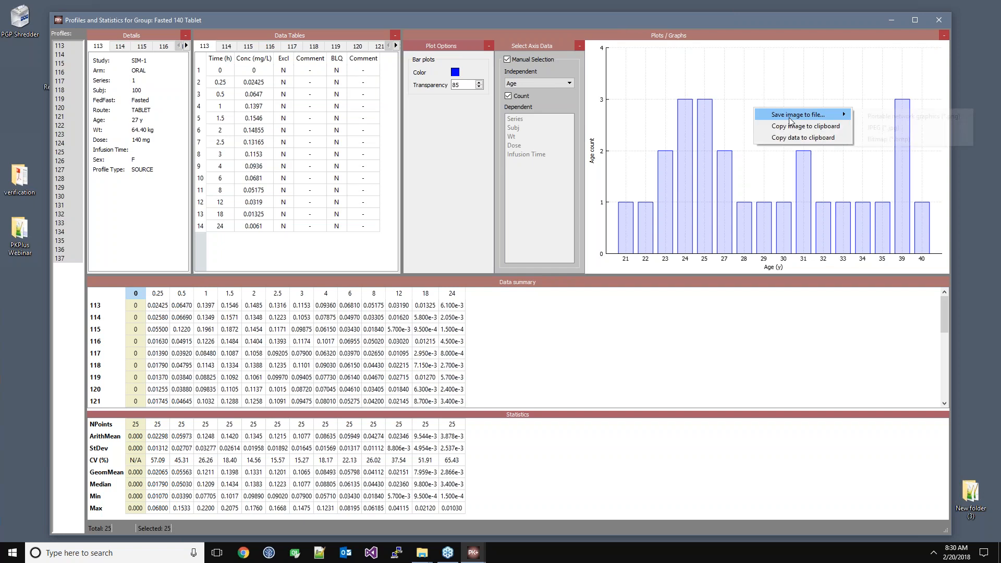
{"action": "mouse_move", "coordinate": [789, 121]}
{"action": "left_click", "coordinate": [887, 138]}
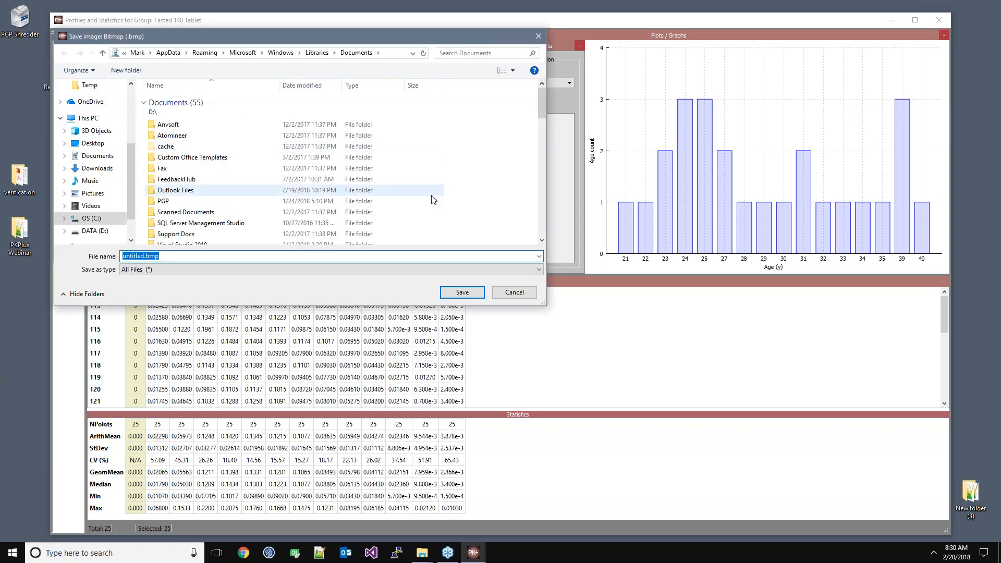
{"action": "left_click", "coordinate": [514, 293]}
{"action": "right_click", "coordinate": [466, 355]}
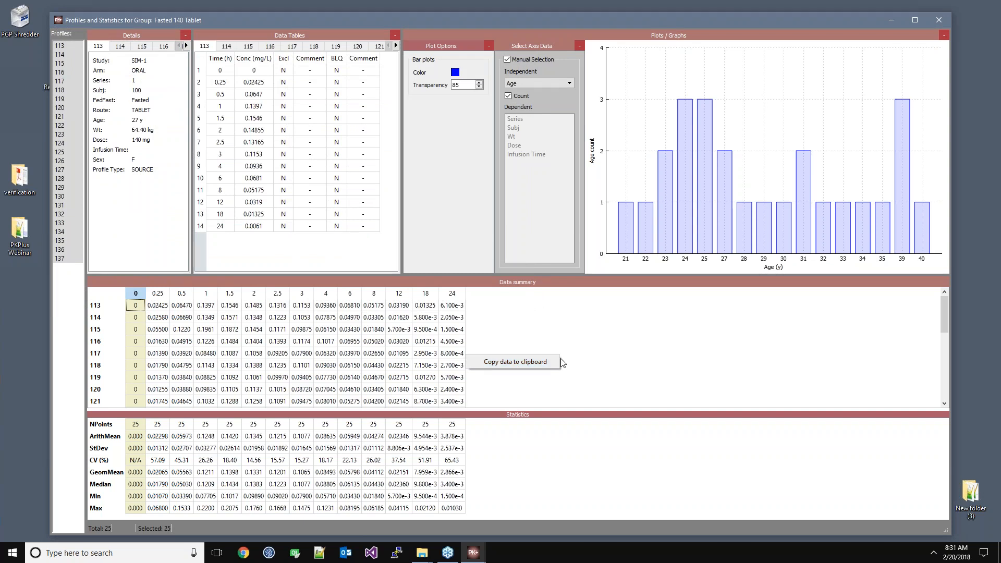
{"action": "left_click", "coordinate": [724, 369]}
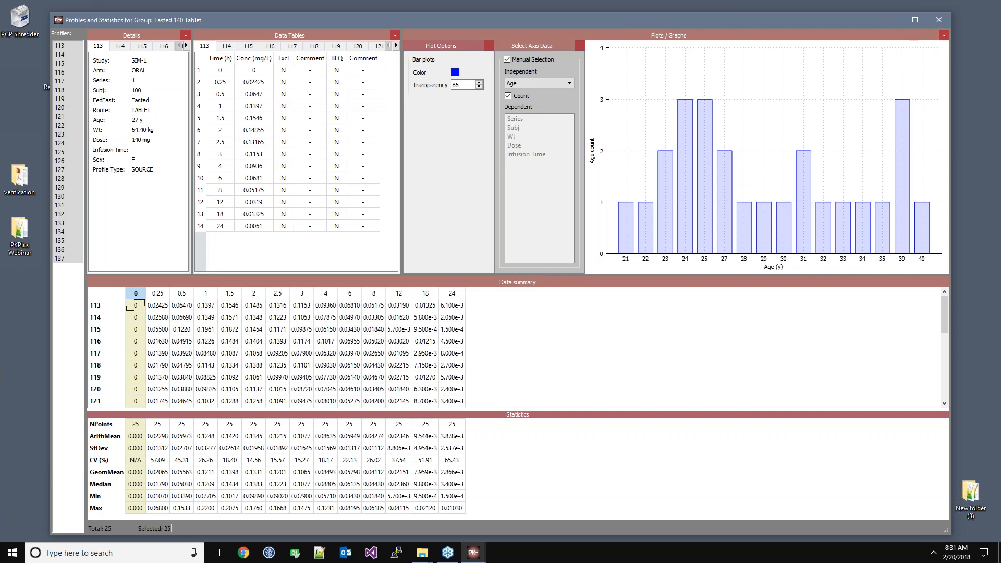
Close the group statistics and copy the Fasted 140 Tablet group to an analysis dataset named Fasted 140 Tablet
{"action": "left_click", "coordinate": [939, 20]}
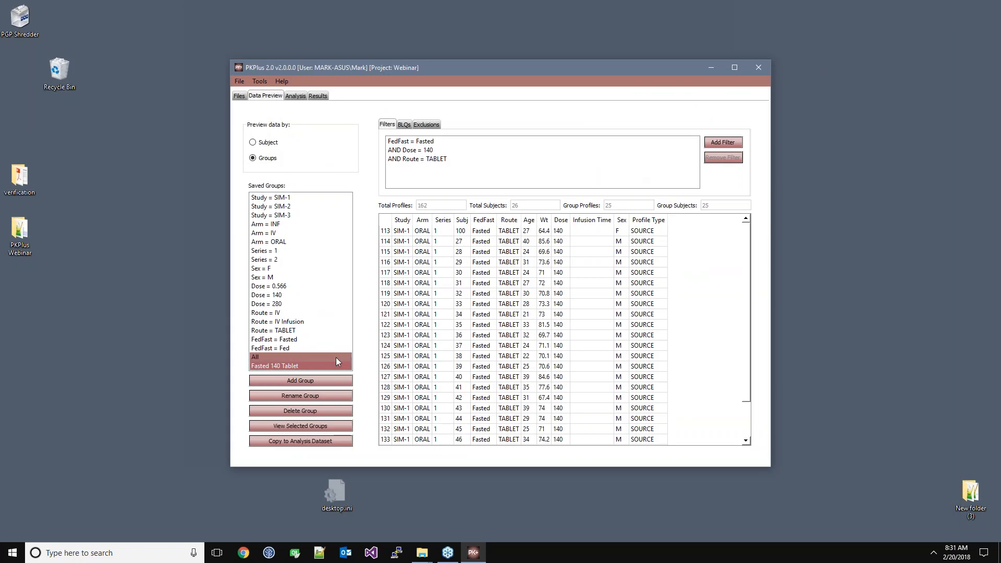
{"action": "left_click", "coordinate": [326, 442]}
{"action": "type", "text": "Fasted 140 Tablet"}
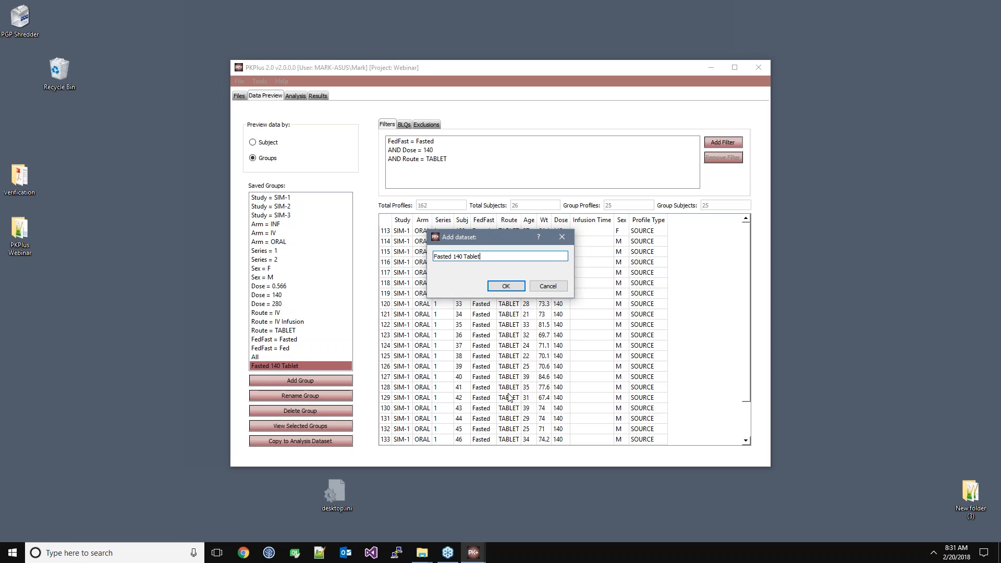
{"action": "left_click", "coordinate": [505, 285]}
Select the Fasted 140 Tablet dataset for analysis and set its terminal slope initial method to Auto
{"action": "left_click", "coordinate": [295, 96]}
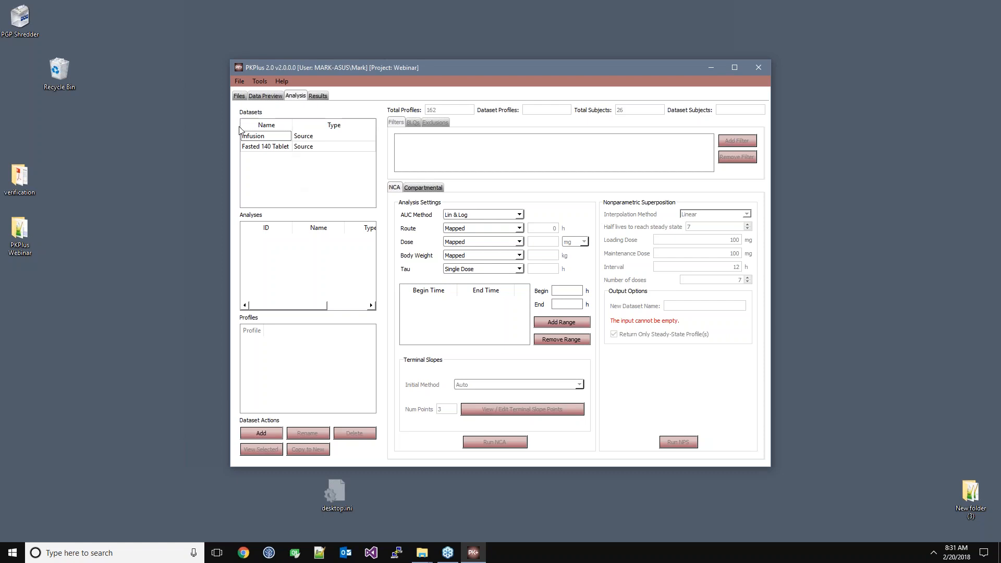
{"action": "left_click", "coordinate": [270, 148]}
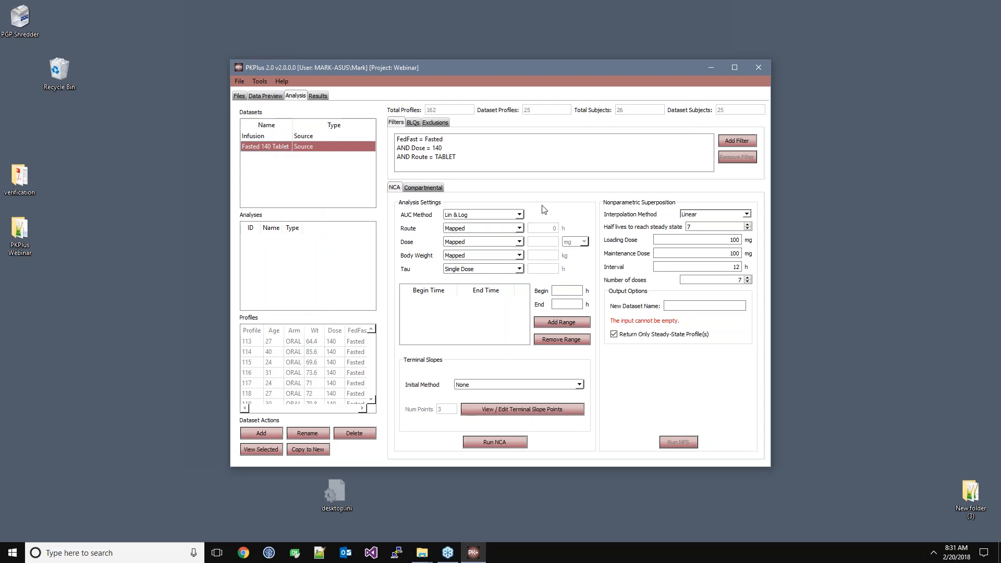
{"action": "left_click", "coordinate": [553, 386]}
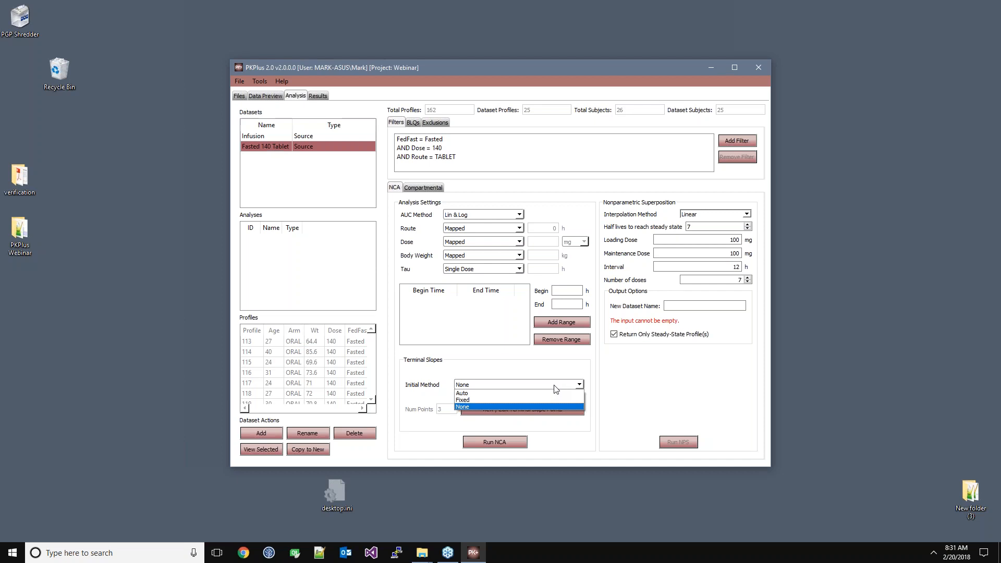
{"action": "left_click", "coordinate": [551, 393]}
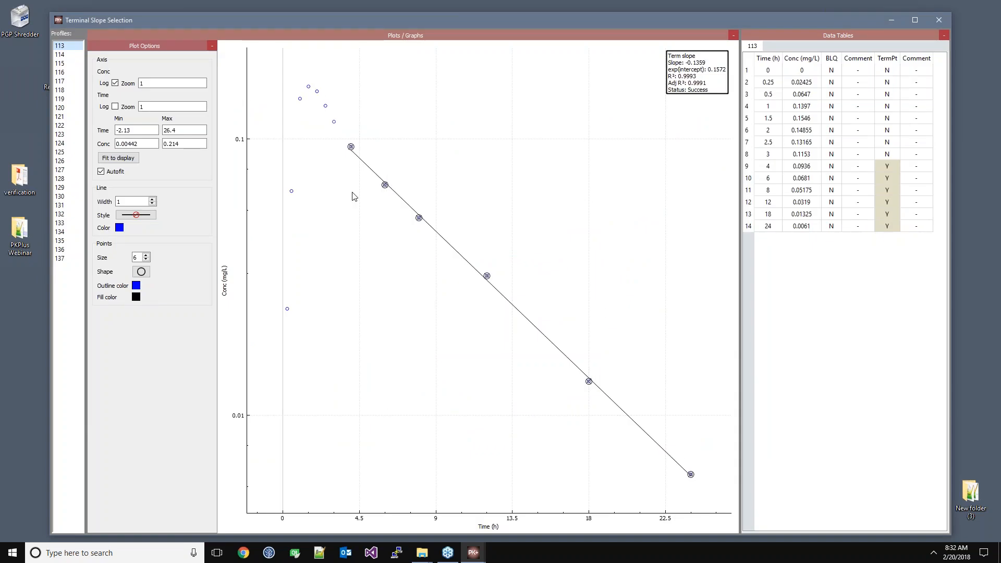
Open the terminal slope points for viewing and step through profiles 114 to 116
{"action": "left_click", "coordinate": [65, 53]}
{"action": "key", "text": "Down"}
{"action": "key", "text": "Down"}
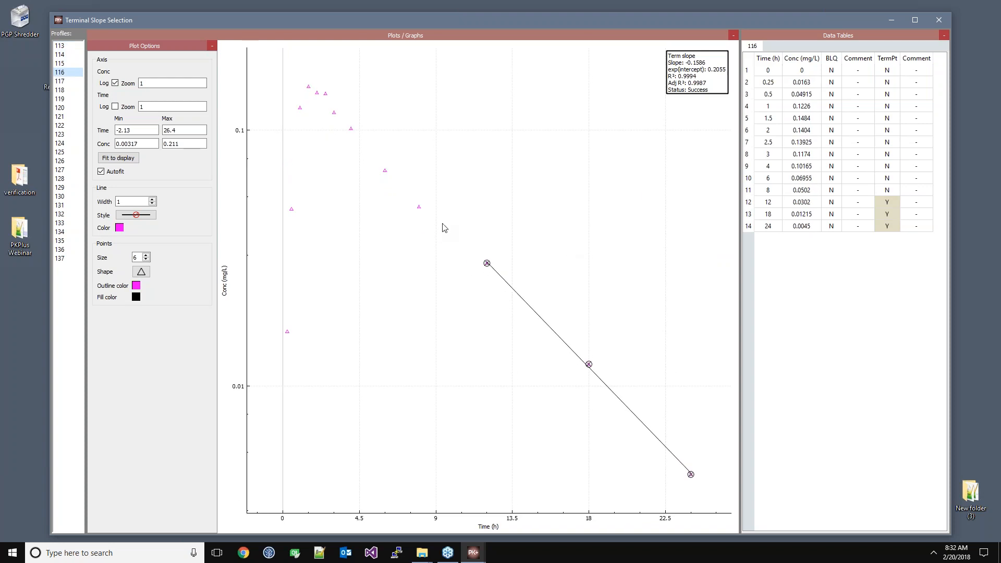
Try including the 8 h point in profile 116's terminal slope, remove it again, and close the slope selection
{"action": "right_click", "coordinate": [417, 207]}
{"action": "left_click", "coordinate": [435, 209]}
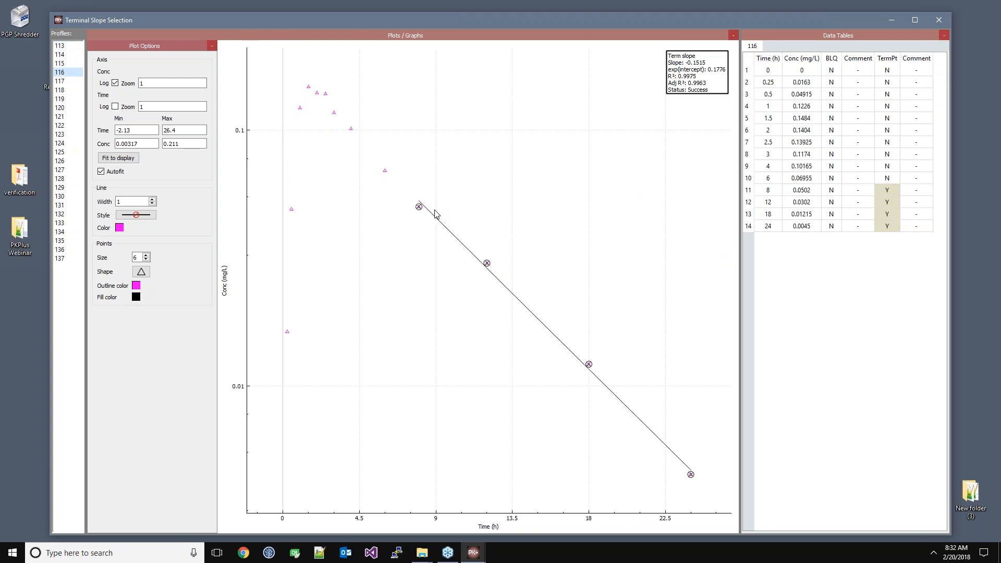
{"action": "right_click", "coordinate": [417, 208]}
{"action": "left_click", "coordinate": [448, 226]}
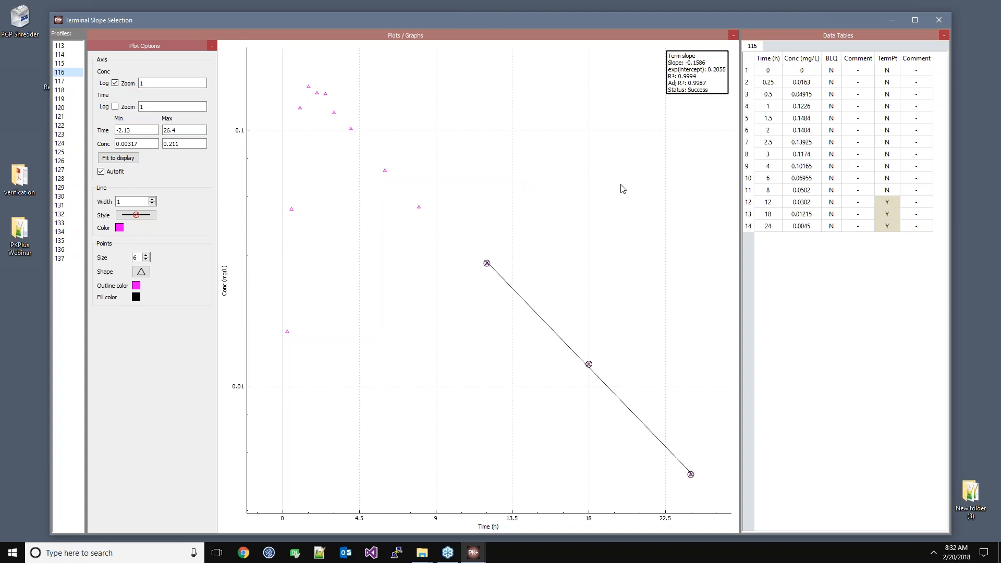
{"action": "left_click", "coordinate": [941, 21]}
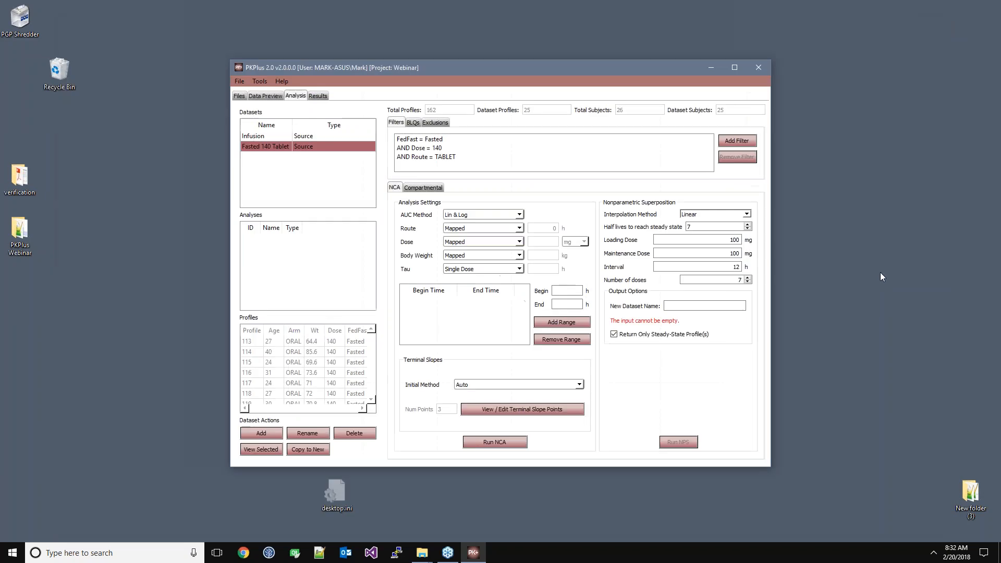
Add a time range from 0 to 12 h to the analysis settings and run the NCA
{"action": "left_click", "coordinate": [568, 290]}
{"action": "left_click", "coordinate": [575, 306]}
{"action": "type", "text": "12"}
{"action": "left_click", "coordinate": [586, 323]}
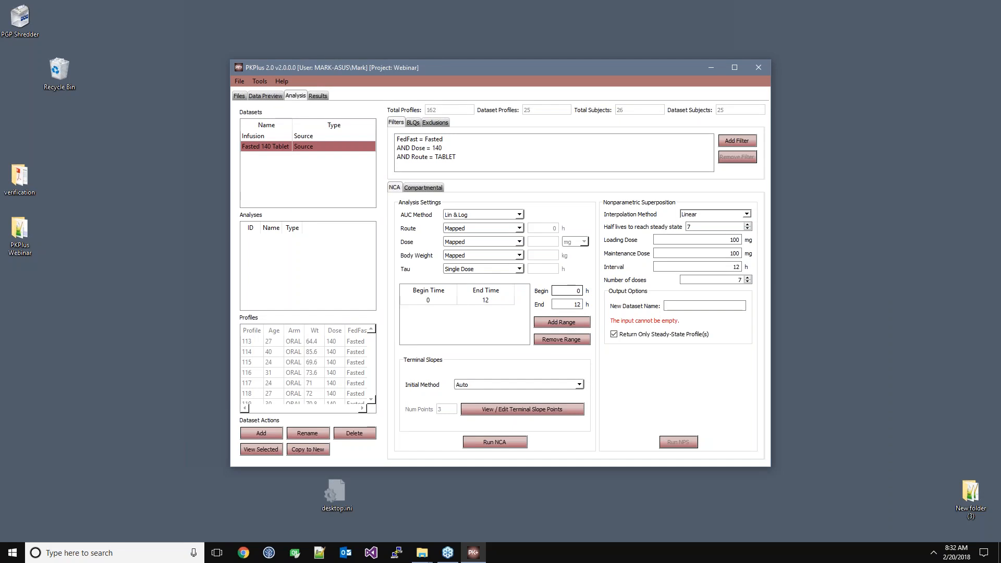
{"action": "key", "text": "Tab"}
{"action": "left_click", "coordinate": [510, 443]}
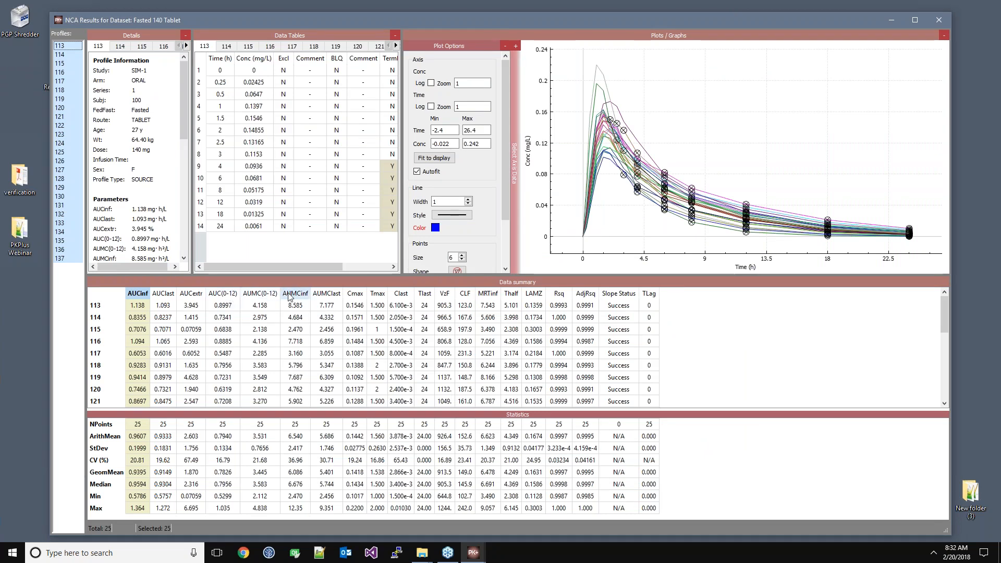
Review the NCA parameters and plots, narrowing the results to profiles 113 to 120, and close the results
{"action": "scroll", "coordinate": [118, 181], "scroll_direction": "down", "scroll_amount": 2}
{"action": "scroll", "coordinate": [119, 180], "scroll_direction": "down", "scroll_amount": 2}
{"action": "left_click_drag", "start_coordinate": [60, 46], "coordinate": [76, 109]}
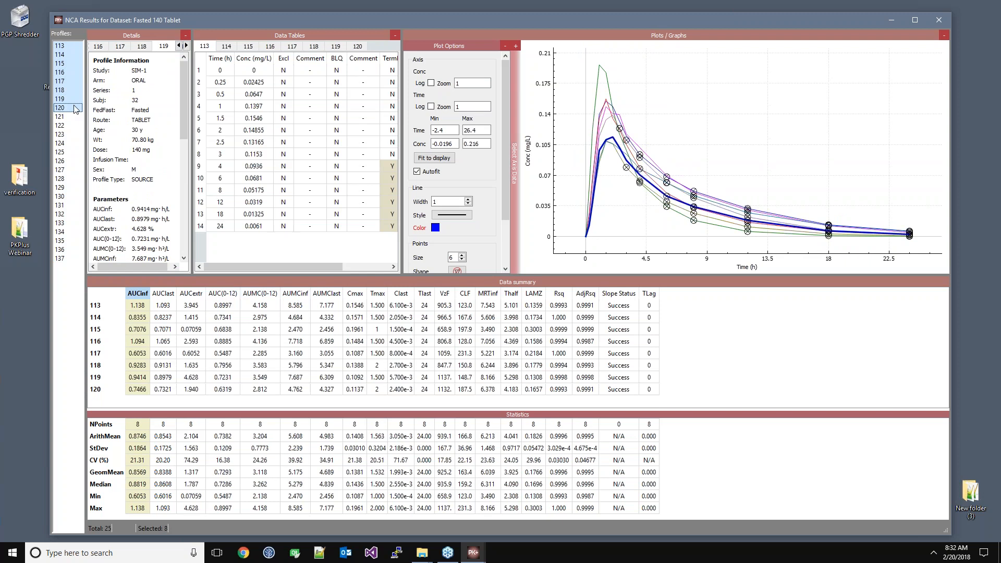
{"action": "right_click", "coordinate": [738, 103]}
{"action": "left_click", "coordinate": [727, 354]}
{"action": "right_click", "coordinate": [726, 363]}
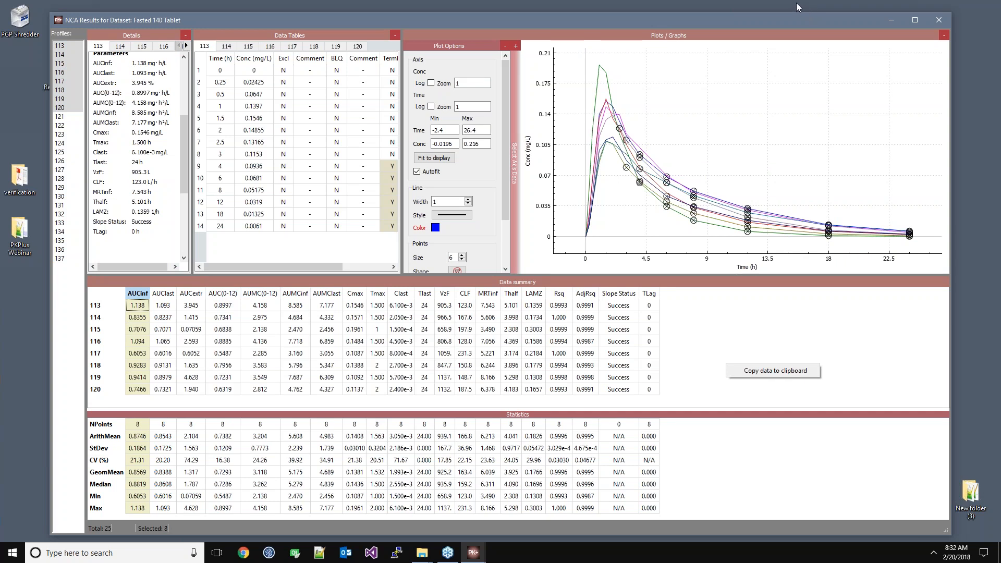
{"action": "left_click", "coordinate": [938, 21]}
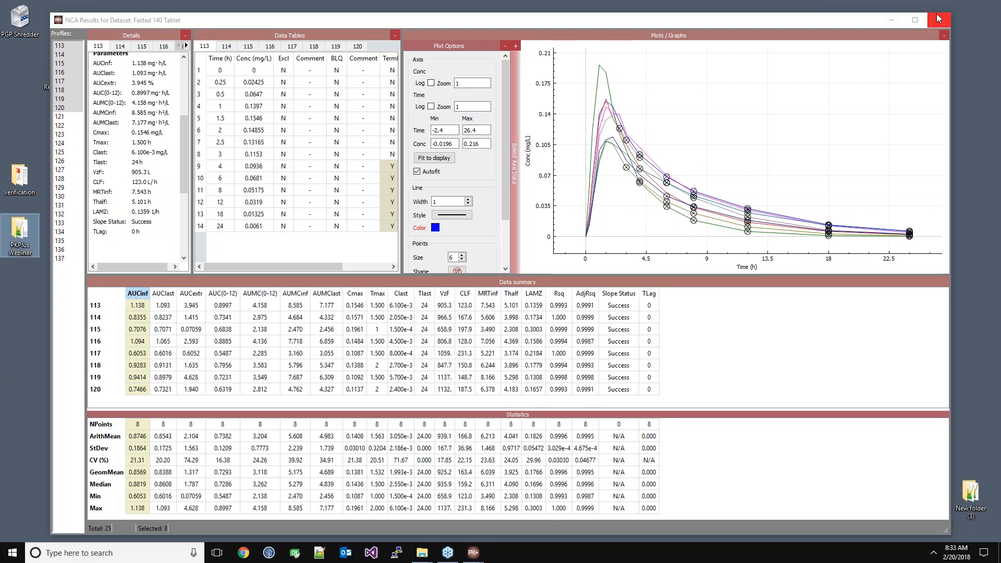
{"action": "left_click", "coordinate": [939, 19]}
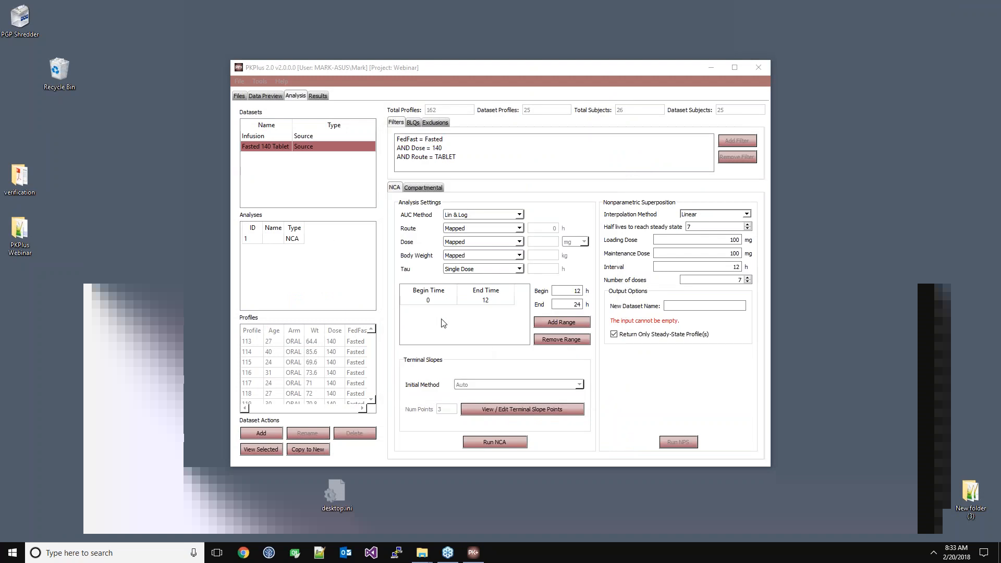
Select the saved nca result and all its tables, figures and lists, with the file location set to open when finished
{"action": "left_click", "coordinate": [319, 96]}
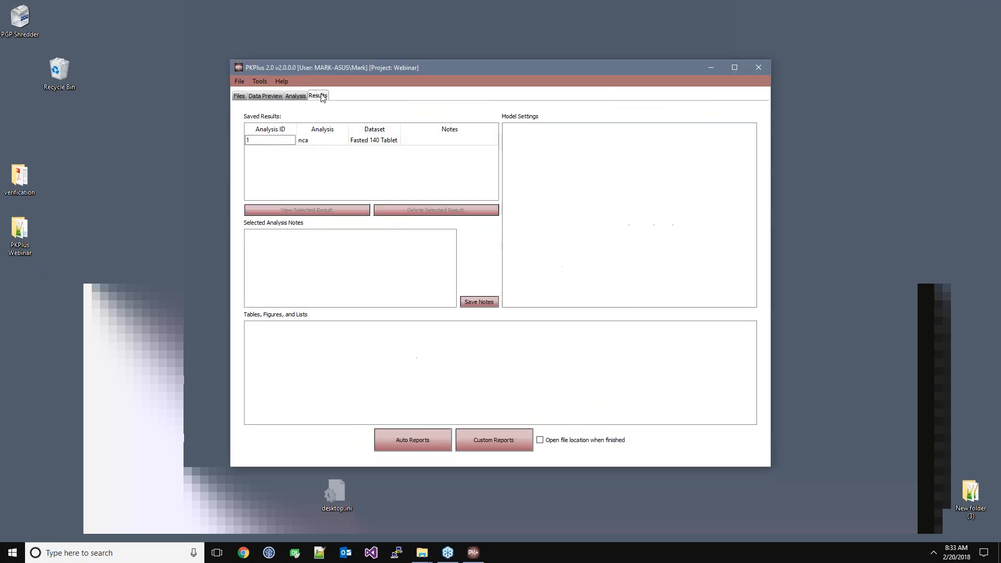
{"action": "left_click", "coordinate": [336, 143]}
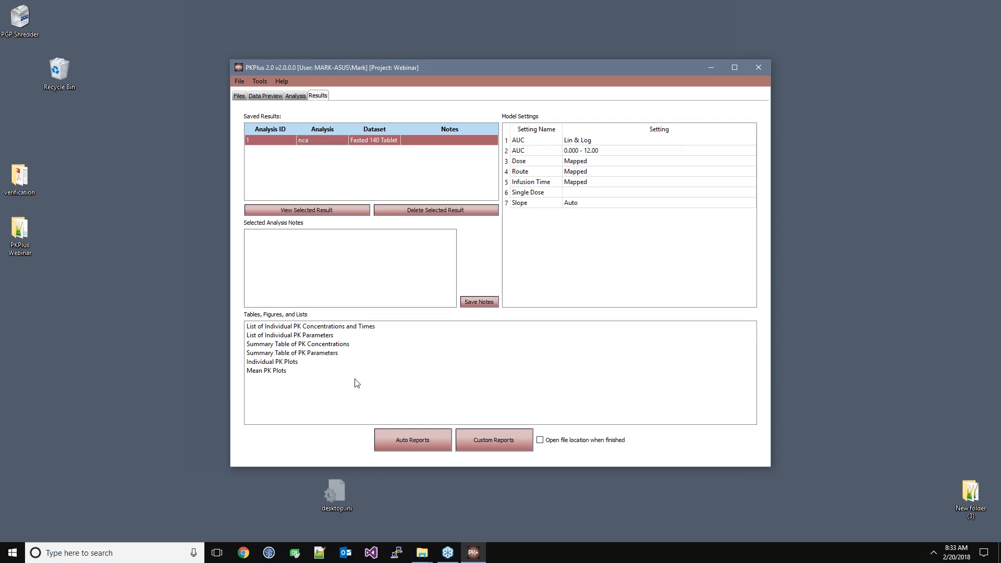
{"action": "left_click_drag", "start_coordinate": [316, 389], "coordinate": [296, 326]}
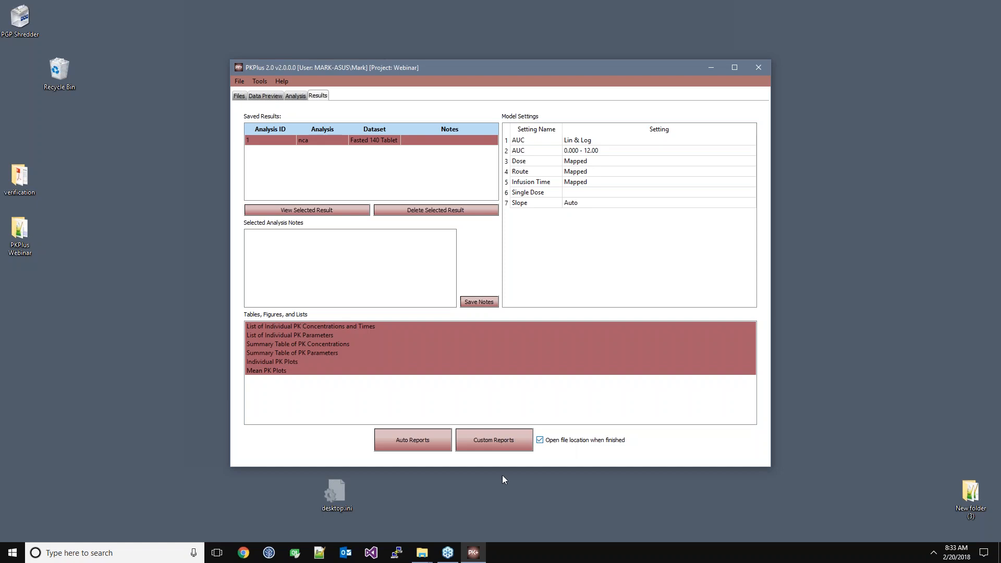
Generate the auto reports into the Results folder of PKPlus Webinar on the Desktop
{"action": "left_click", "coordinate": [424, 439]}
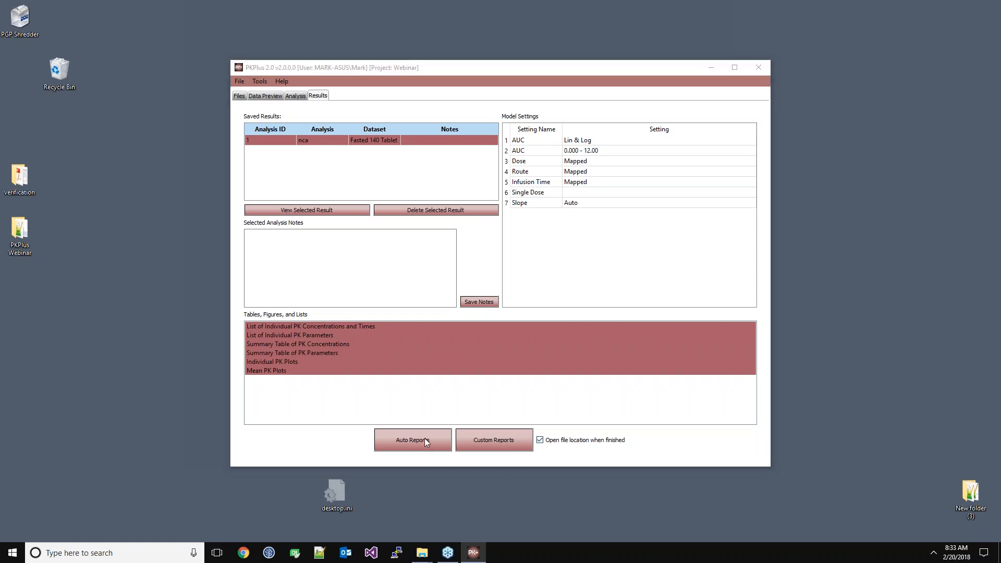
{"action": "left_click", "coordinate": [284, 156]}
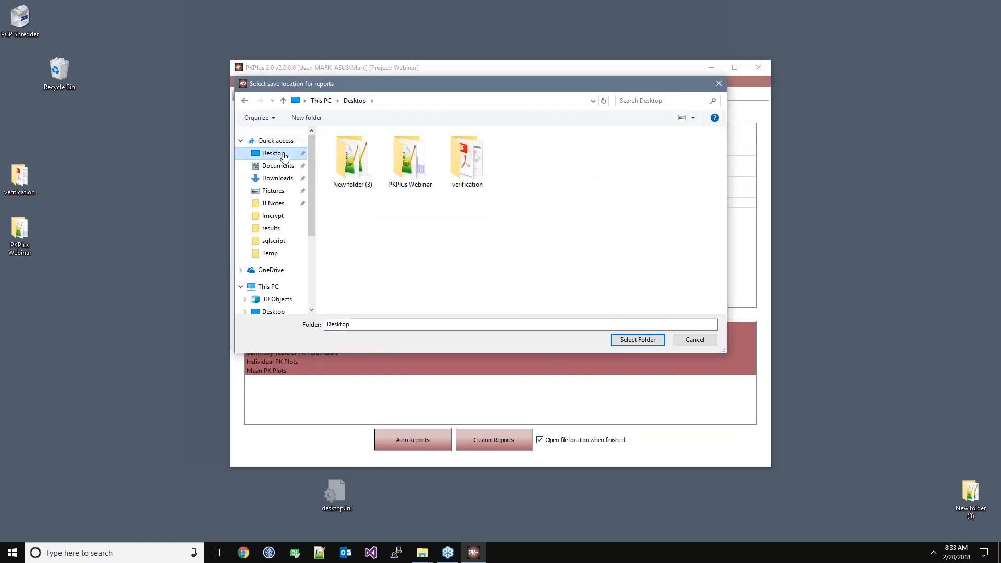
{"action": "double_click", "coordinate": [415, 148]}
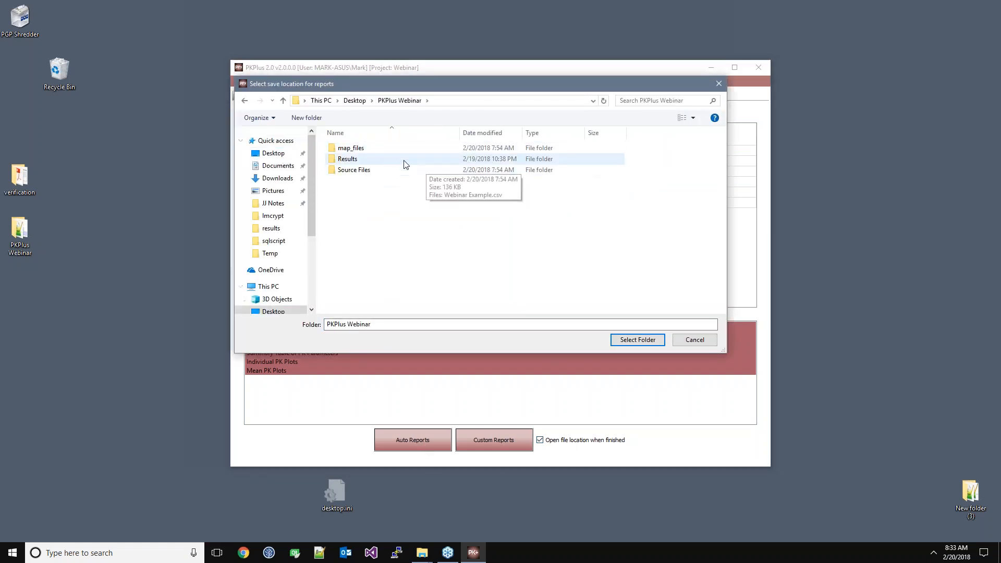
{"action": "double_click", "coordinate": [406, 159]}
{"action": "left_click", "coordinate": [644, 339]}
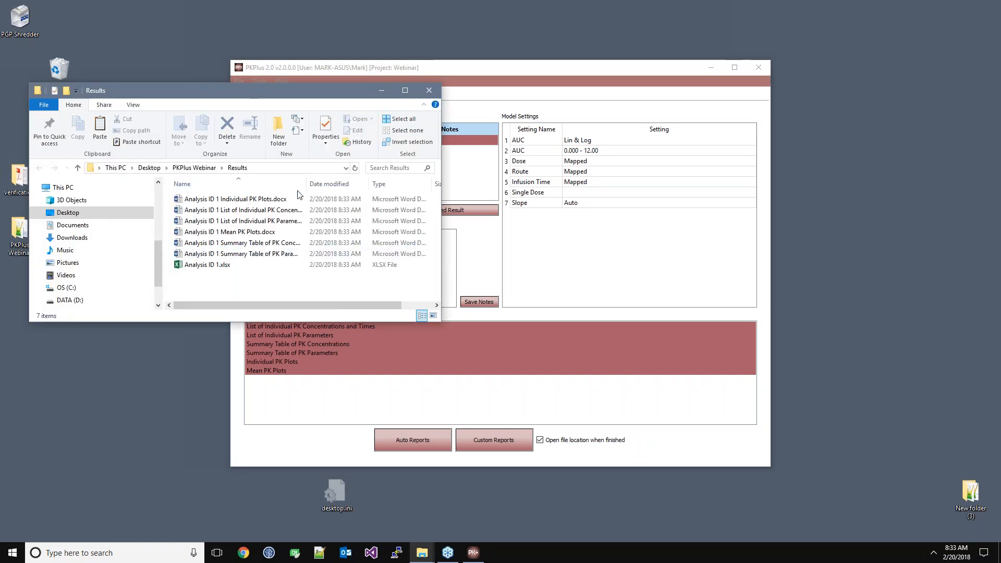
Open Analysis ID 1 Individual PK Plots.docx in Word, look through to the combined plots on the last page, and close it
{"action": "left_click_drag", "start_coordinate": [308, 189], "coordinate": [366, 188]}
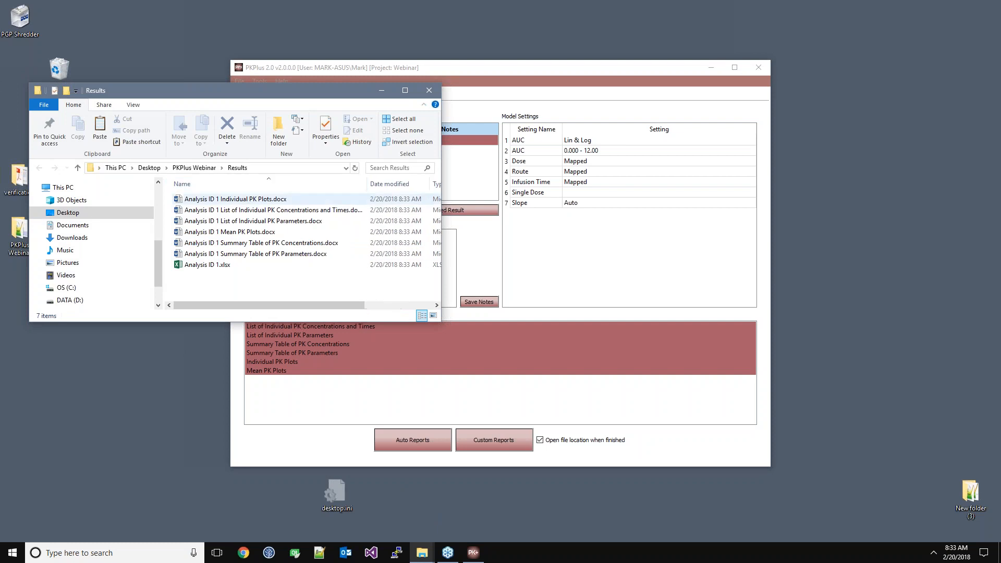
{"action": "double_click", "coordinate": [284, 200]}
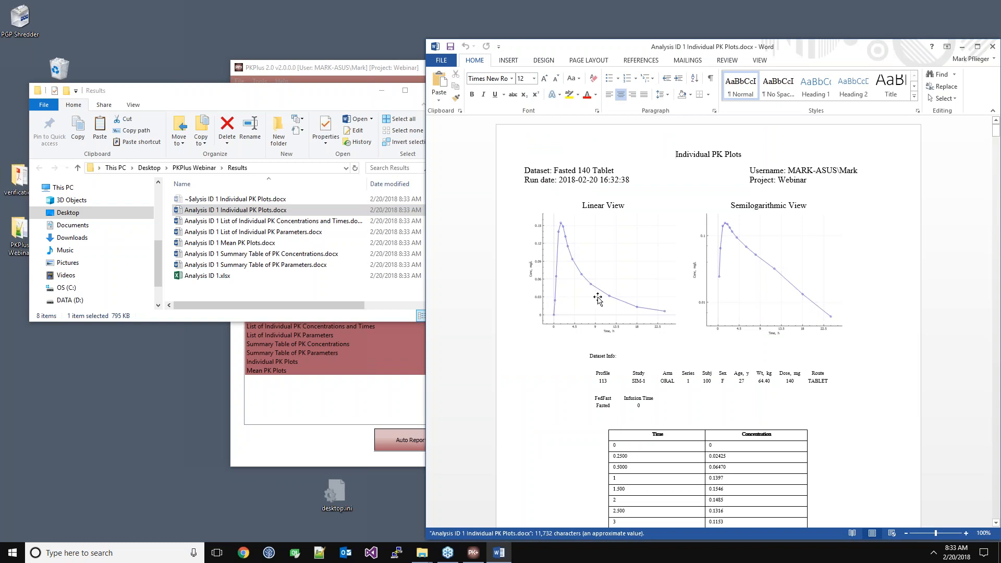
{"action": "scroll", "coordinate": [876, 253], "scroll_direction": "down", "scroll_amount": 7}
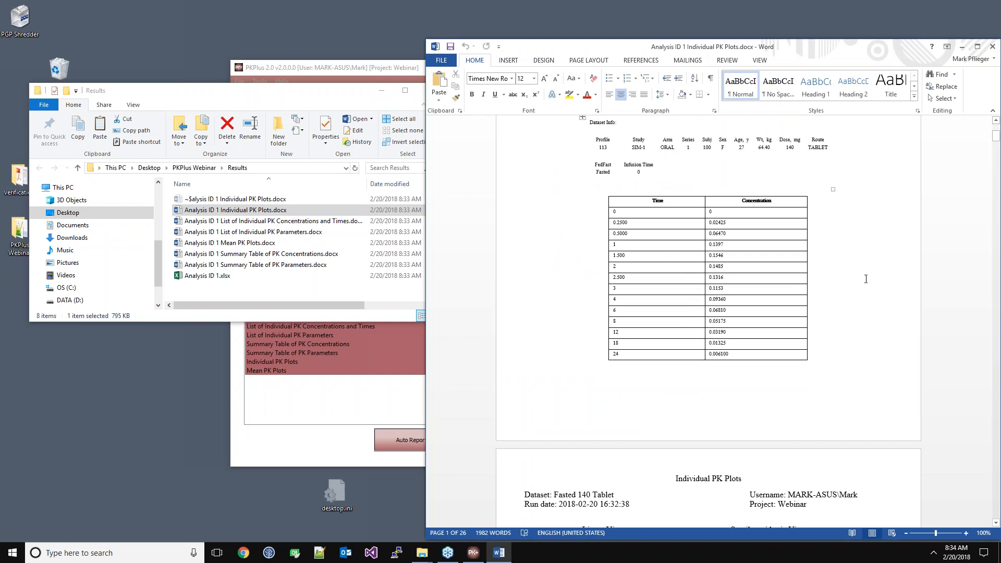
{"action": "scroll", "coordinate": [865, 278], "scroll_direction": "down", "scroll_amount": 5}
{"action": "left_click_drag", "start_coordinate": [806, 56], "coordinate": [731, 47]}
{"action": "left_click_drag", "start_coordinate": [920, 135], "coordinate": [920, 501]}
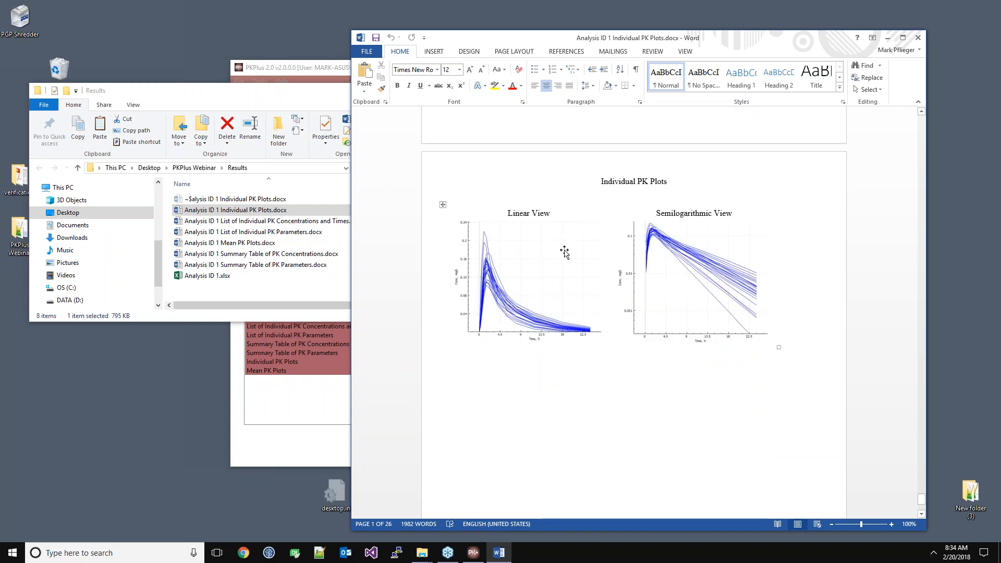
{"action": "left_click", "coordinate": [918, 37]}
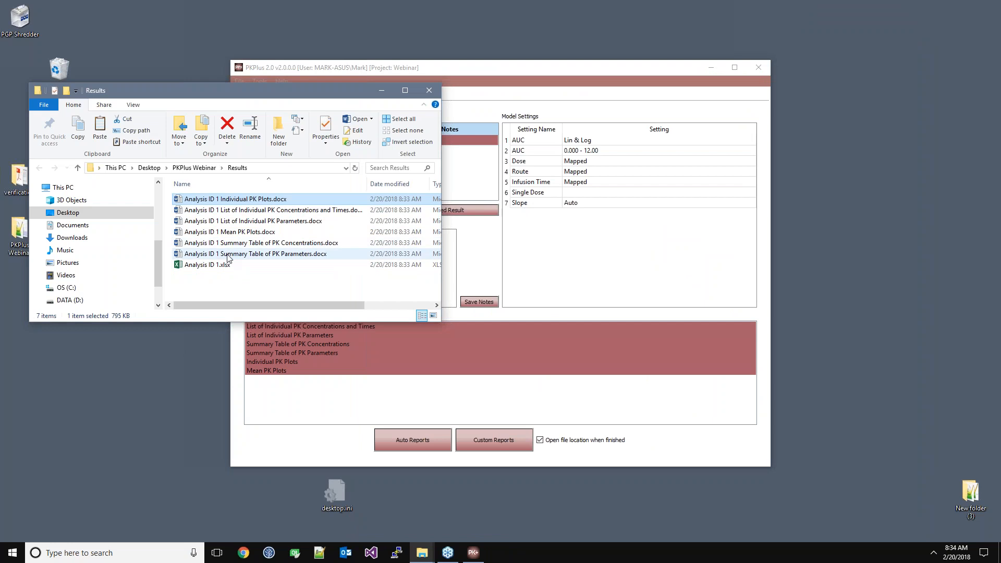
Open Analysis ID 1.xlsx in Excel, look through its PK lists and summary table sheets, and close the workbook
{"action": "double_click", "coordinate": [219, 265]}
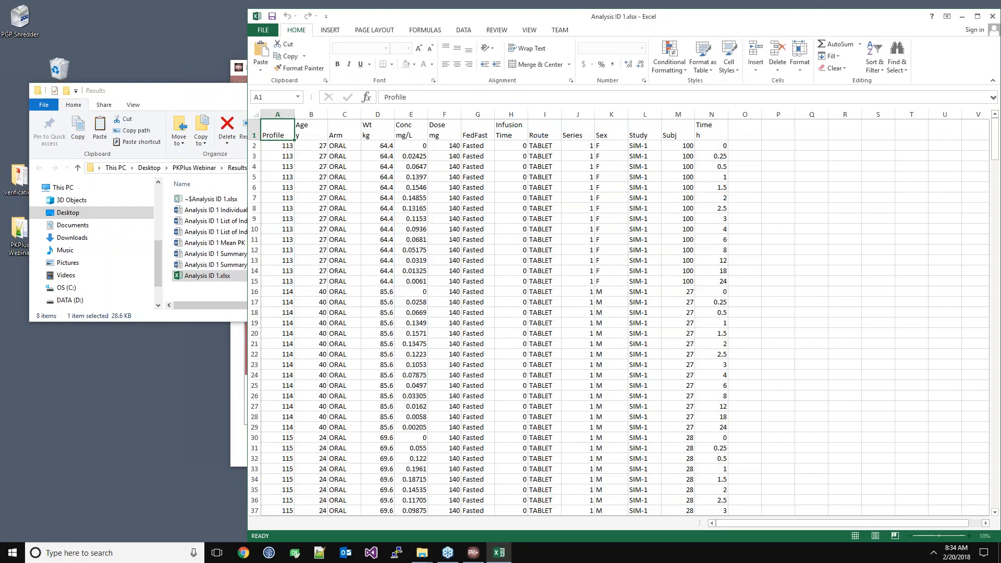
{"action": "left_click", "coordinate": [452, 524]}
{"action": "left_click", "coordinate": [600, 524]}
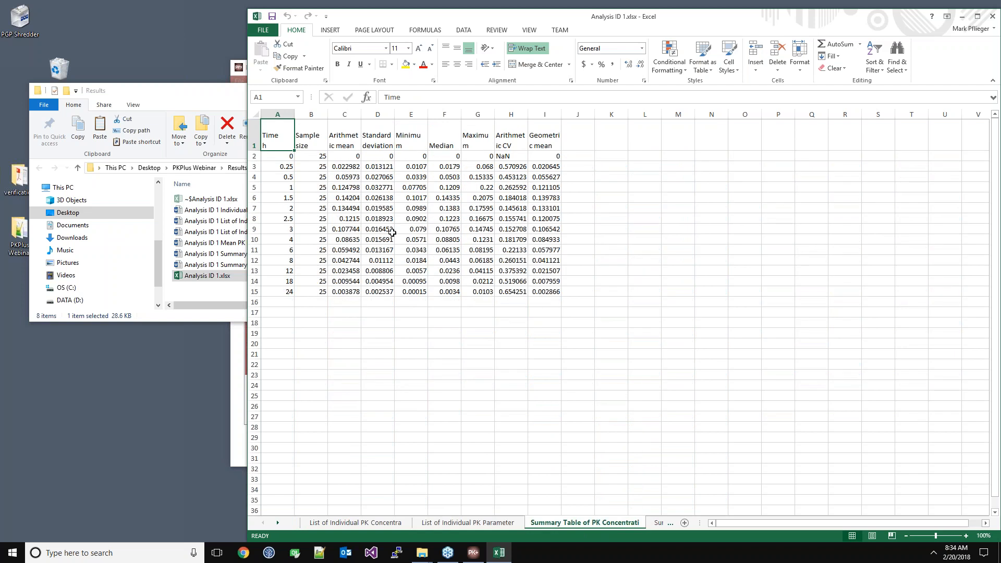
{"action": "left_click", "coordinate": [670, 522]}
{"action": "left_click", "coordinate": [615, 525]}
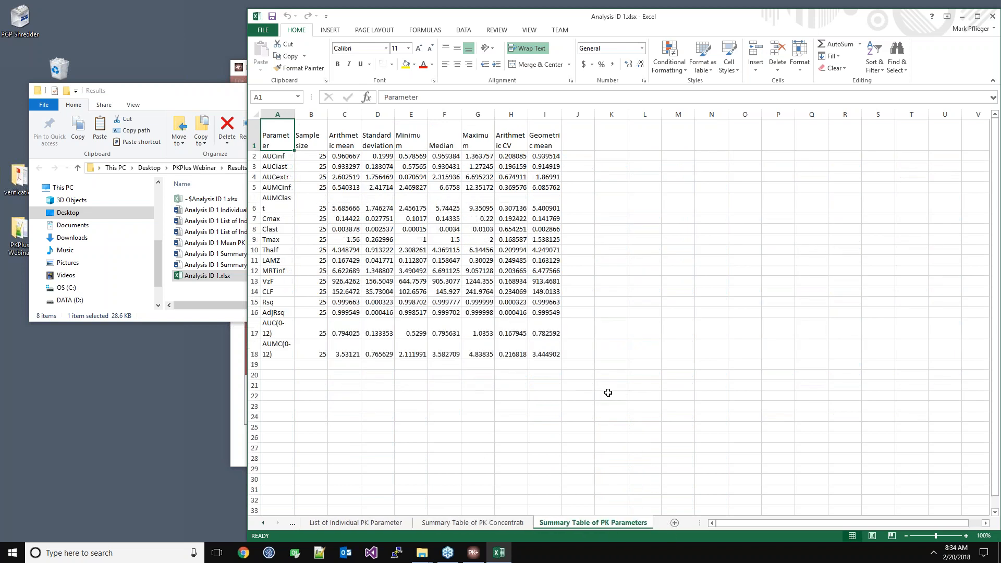
{"action": "left_click_drag", "start_coordinate": [832, 17], "coordinate": [704, 45]}
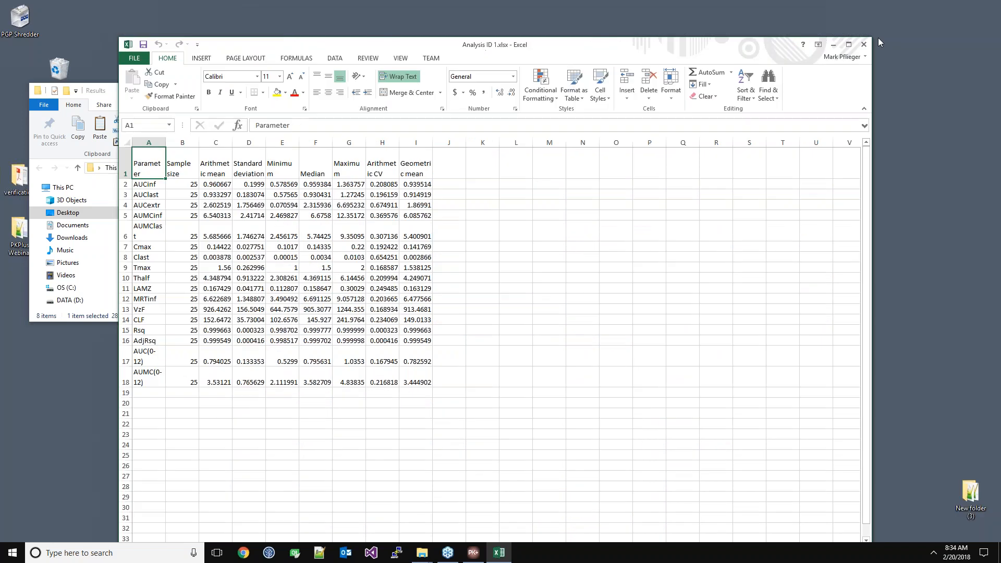
{"action": "left_click", "coordinate": [865, 45]}
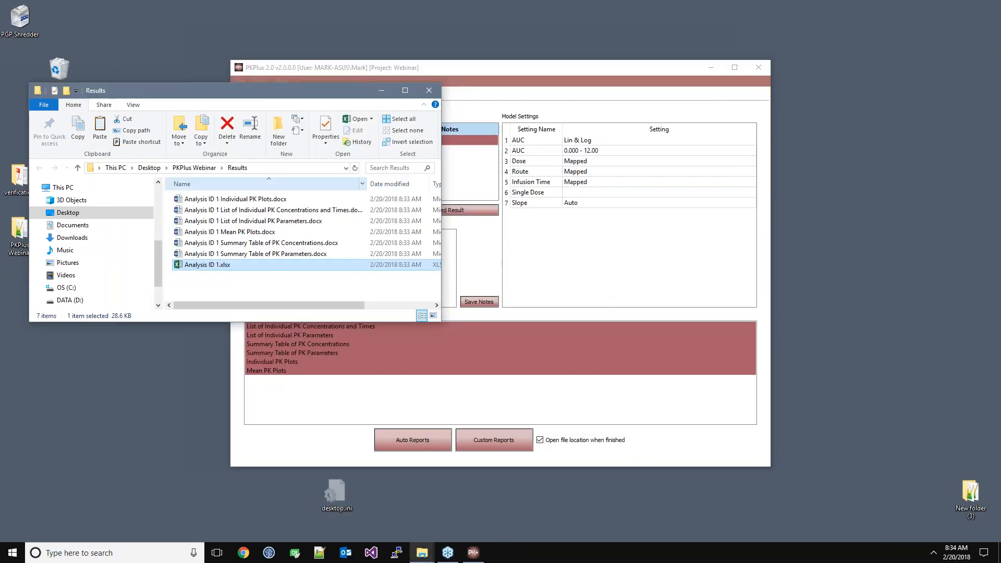
Switch back to PKPlus, view the profiles and statistics of the Fasted 140 Tablet dataset in the analysis area, and close them
{"action": "left_click", "coordinate": [522, 79]}
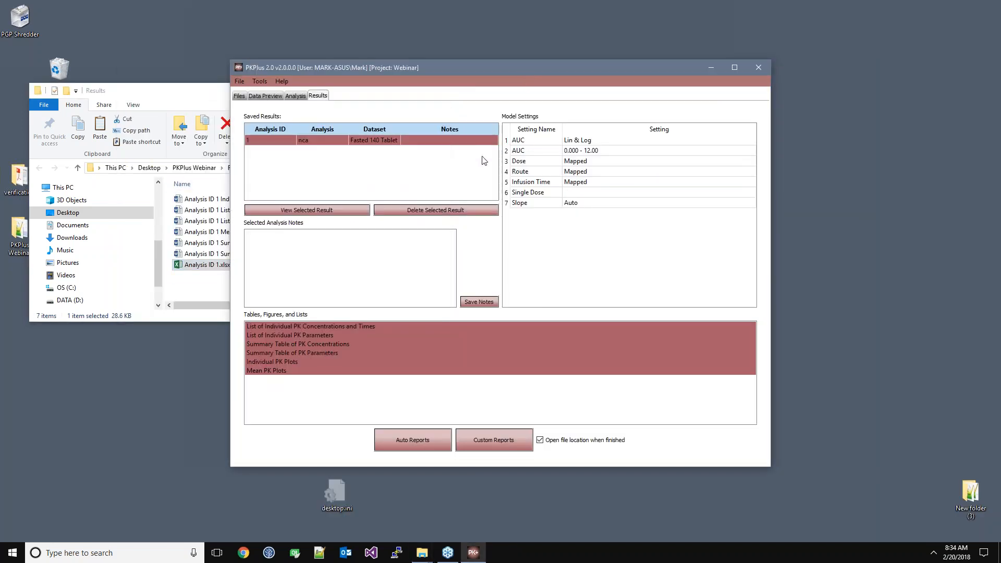
{"action": "left_click", "coordinate": [295, 96]}
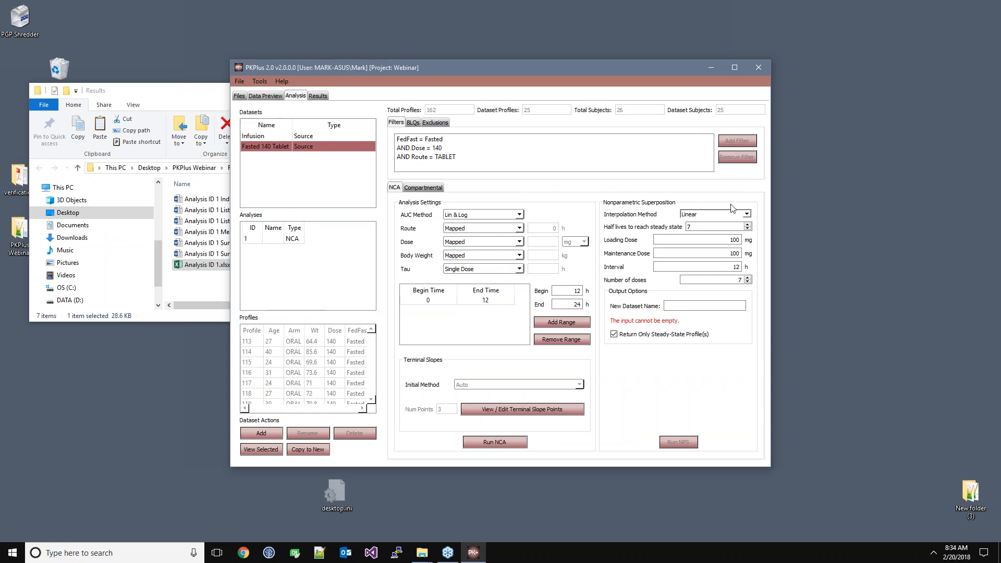
{"action": "double_click", "coordinate": [284, 149]}
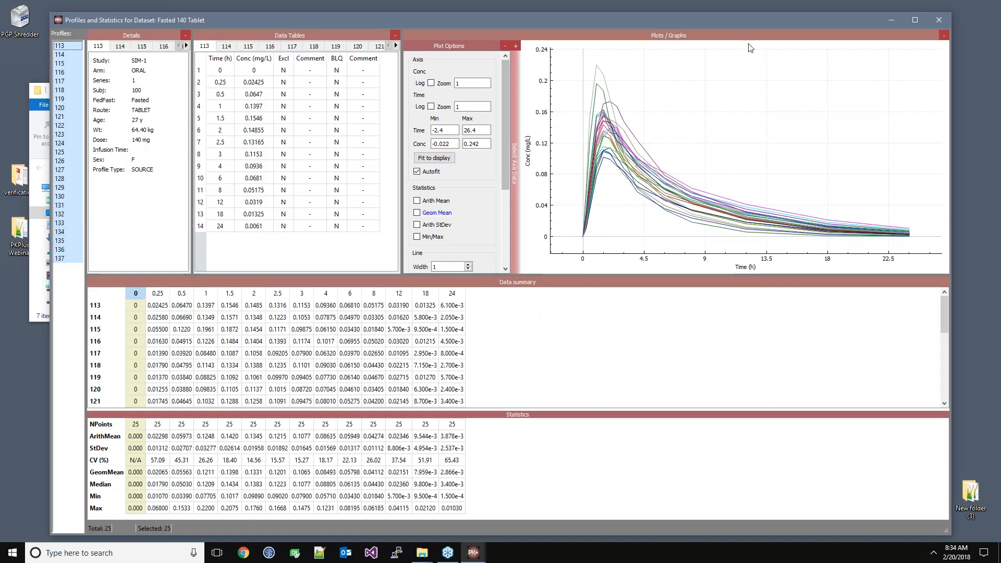
{"action": "left_click", "coordinate": [938, 20]}
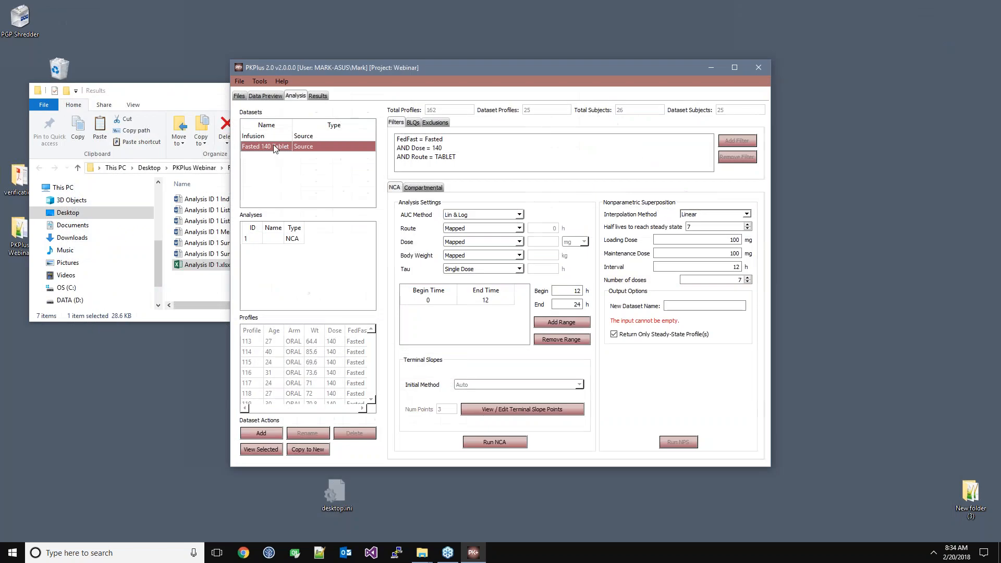
Copy the Fasted 140 Tablet dataset to a new dataset named Fasted 10 Tablet Female
{"action": "left_click", "coordinate": [306, 453]}
{"action": "type", "text": "Fas"}
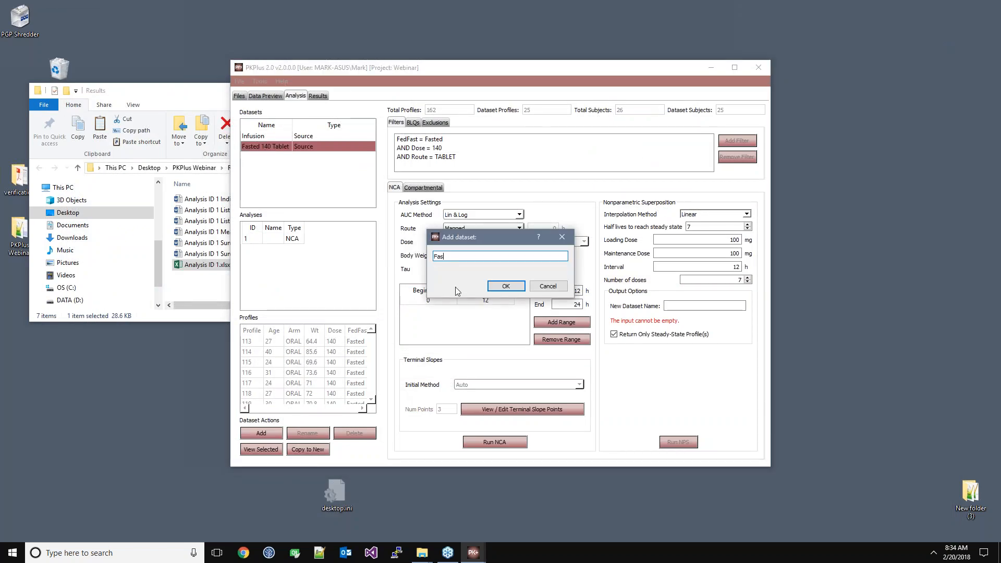
{"action": "type", "text": "ted 10 Tablet Female"}
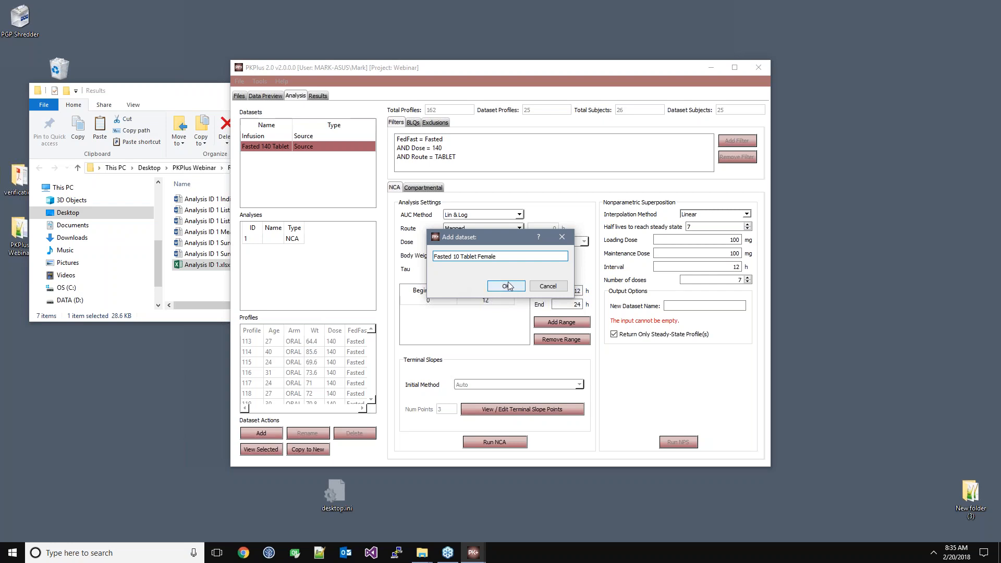
{"action": "left_click", "coordinate": [508, 285]}
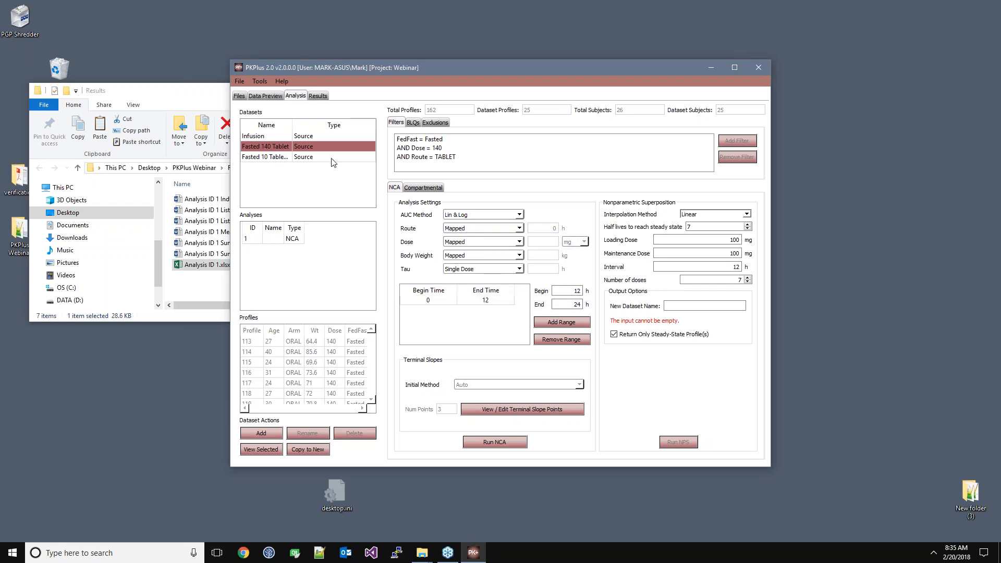
Add the filter rule AND Sex = F to the Fasted 10 Tablet Female dataset
{"action": "left_click", "coordinate": [331, 158]}
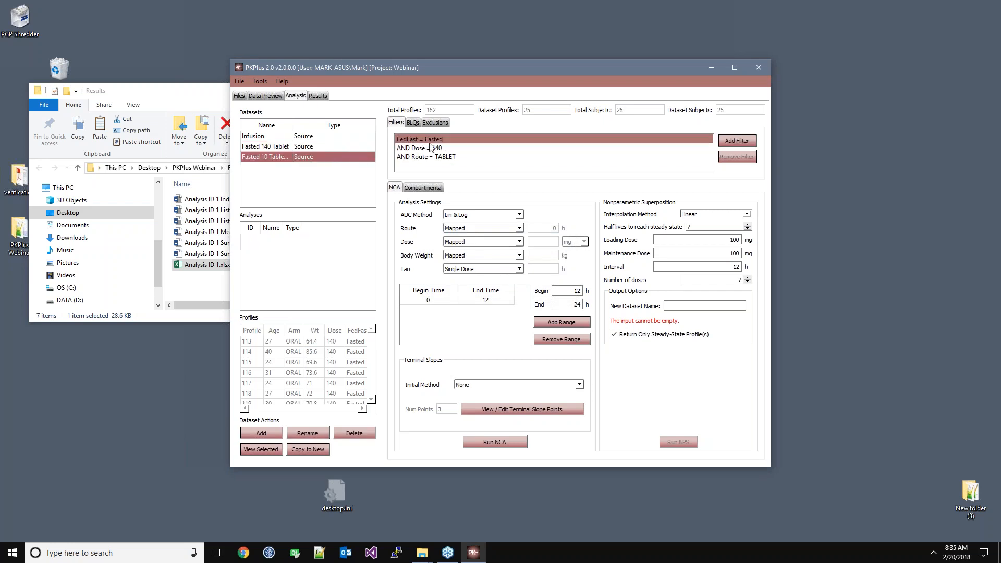
{"action": "left_click", "coordinate": [745, 140]}
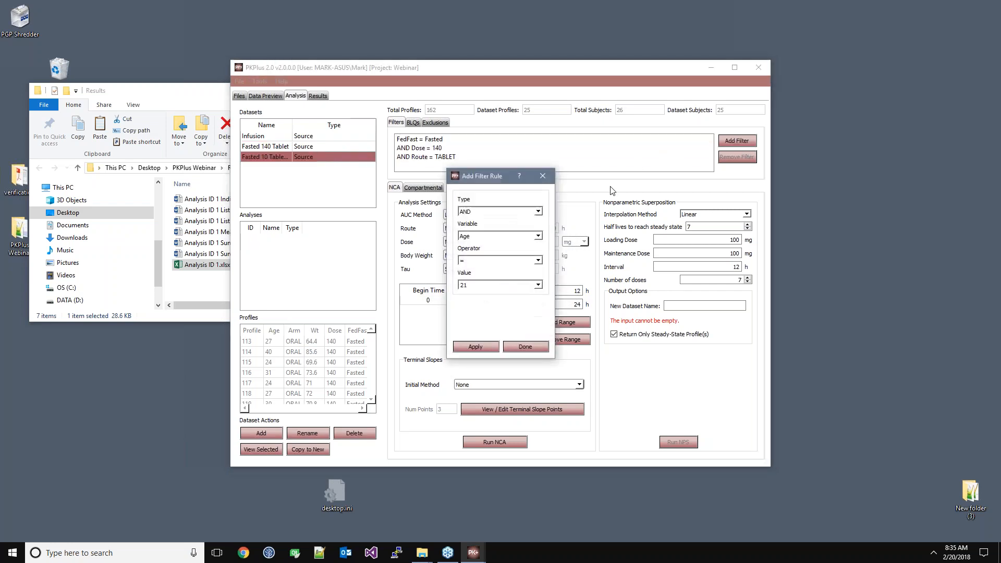
{"action": "left_click", "coordinate": [539, 242]}
{"action": "left_click", "coordinate": [540, 279]}
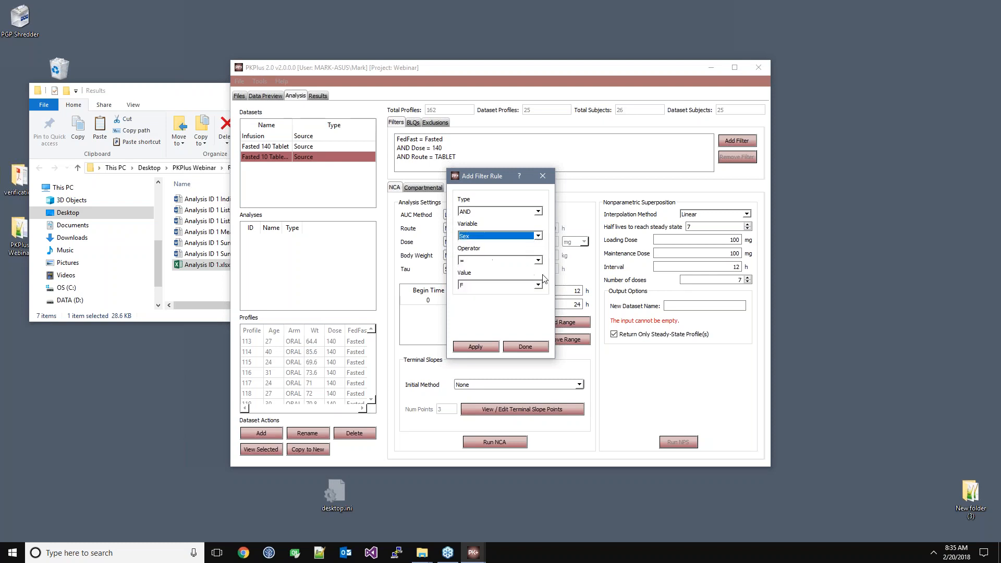
{"action": "left_click", "coordinate": [476, 347]}
{"action": "left_click", "coordinate": [525, 346]}
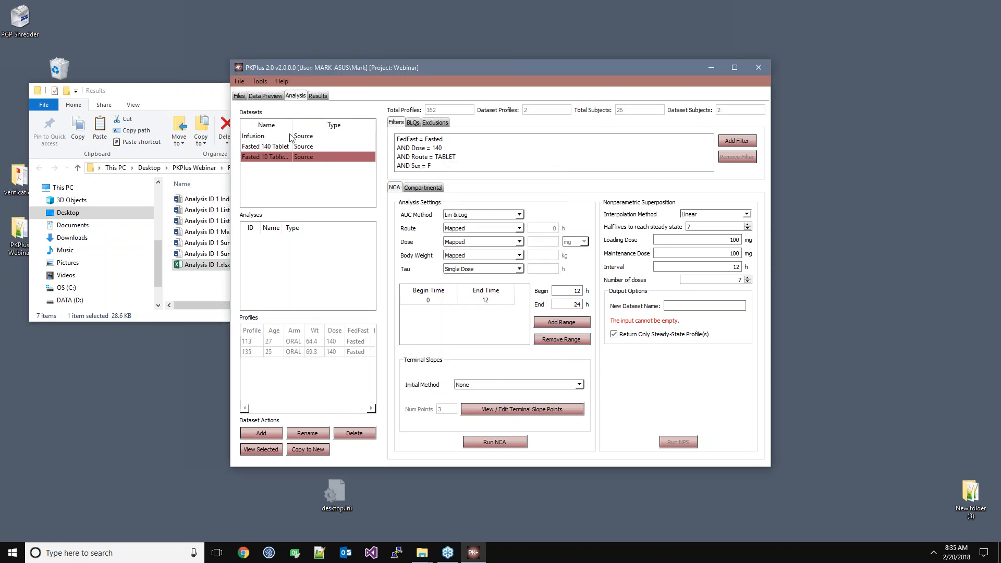
Widen the dataset name column, then view and close the profiles and statistics of Fasted 10 Tablet Female
{"action": "double_click", "coordinate": [292, 125]}
{"action": "double_click", "coordinate": [299, 156]}
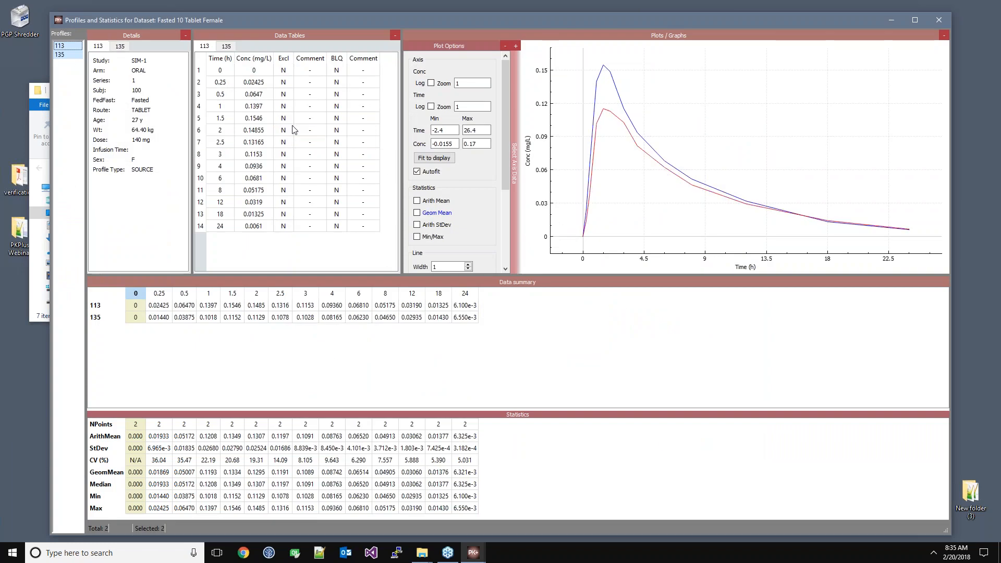
{"action": "left_click", "coordinate": [940, 20]}
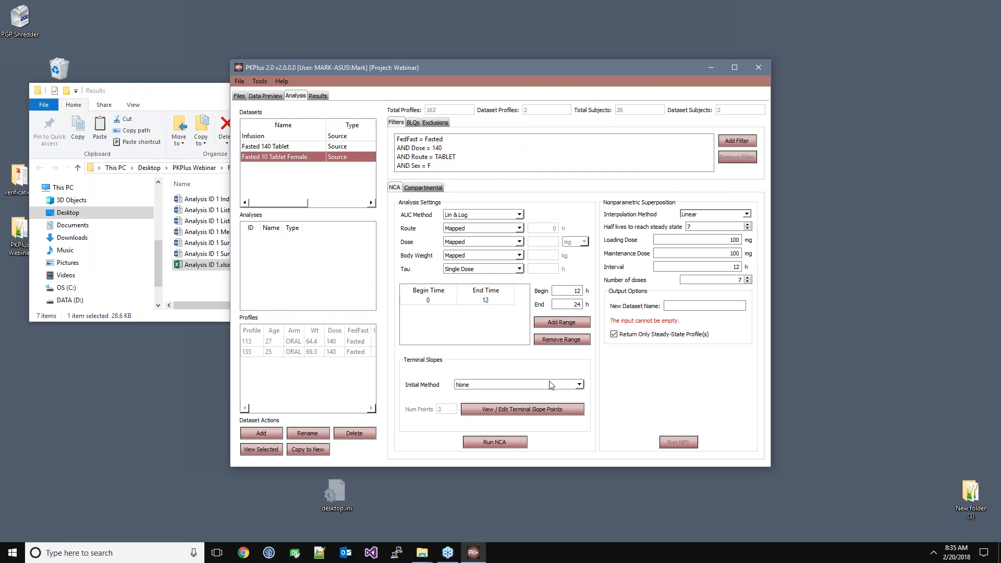
Try to run an NCA on Fasted 10 Tablet Female with the initial terminal slope method set to Auto
{"action": "left_click", "coordinate": [571, 386]}
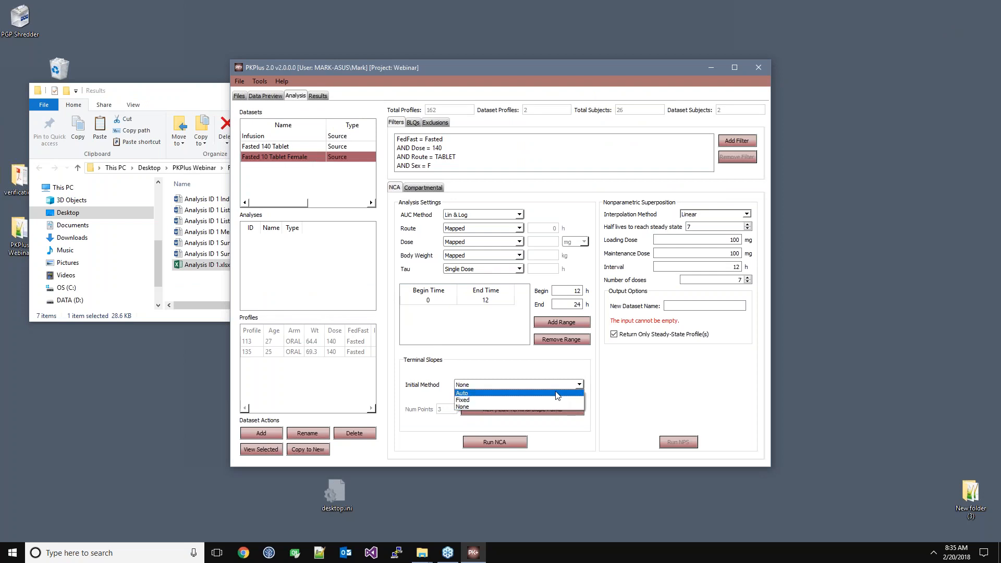
{"action": "left_click", "coordinate": [557, 394]}
{"action": "left_click", "coordinate": [521, 442]}
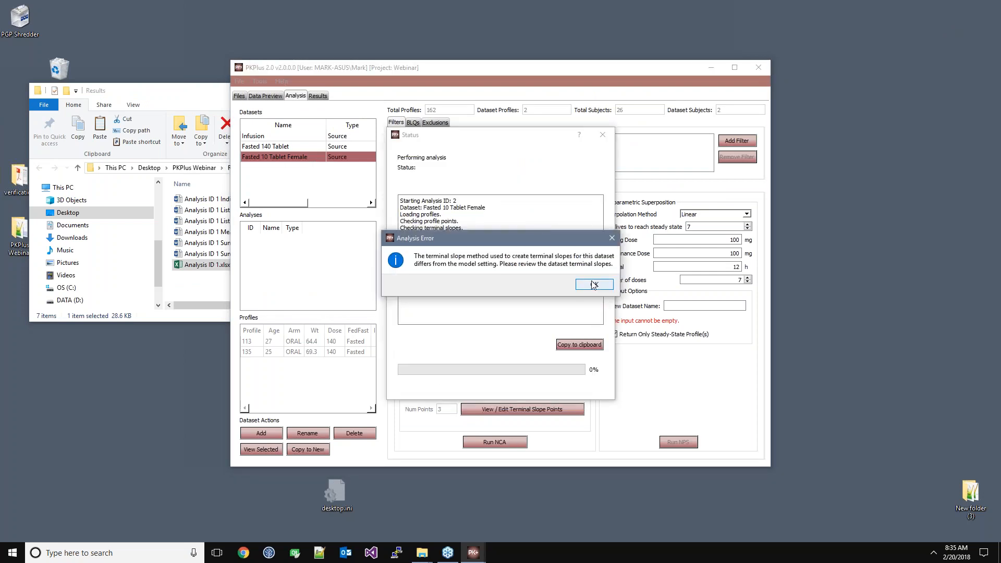
{"action": "left_click", "coordinate": [593, 286]}
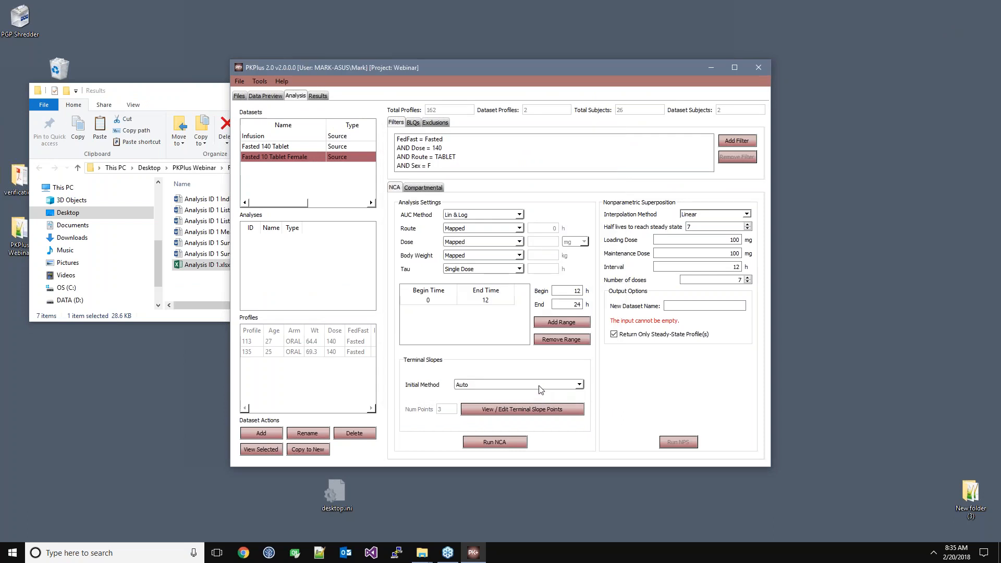
Reselect Fasted 10 Tablet Female, set its initial terminal slope method to Auto, and review its terminal slope points
{"action": "left_click", "coordinate": [366, 142]}
{"action": "left_click", "coordinate": [363, 155]}
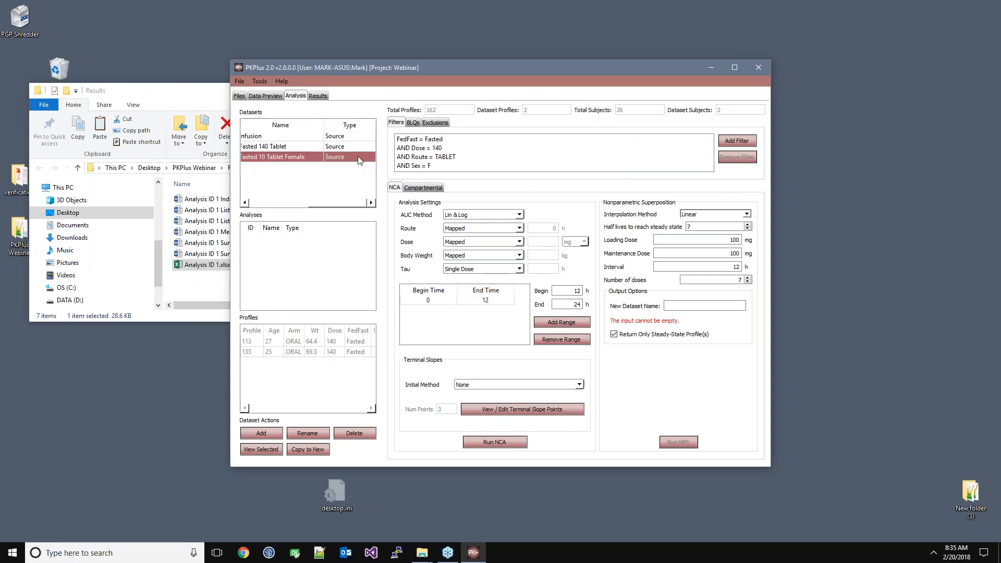
{"action": "left_click", "coordinate": [523, 413]}
{"action": "left_click", "coordinate": [939, 18]}
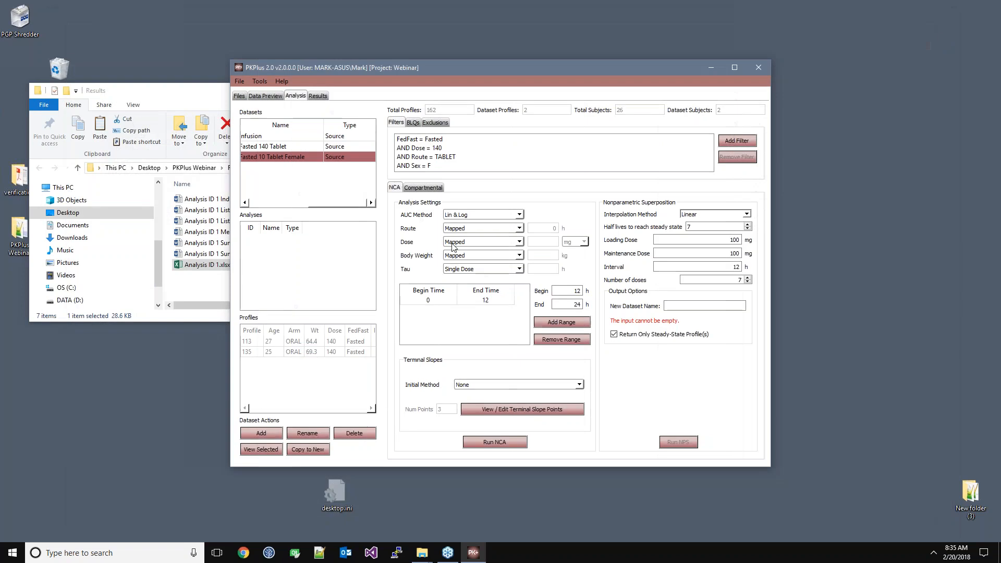
{"action": "left_click", "coordinate": [516, 385]}
{"action": "left_click", "coordinate": [516, 401]}
{"action": "left_click", "coordinate": [523, 384]}
{"action": "left_click", "coordinate": [523, 394]}
{"action": "left_click", "coordinate": [526, 414]}
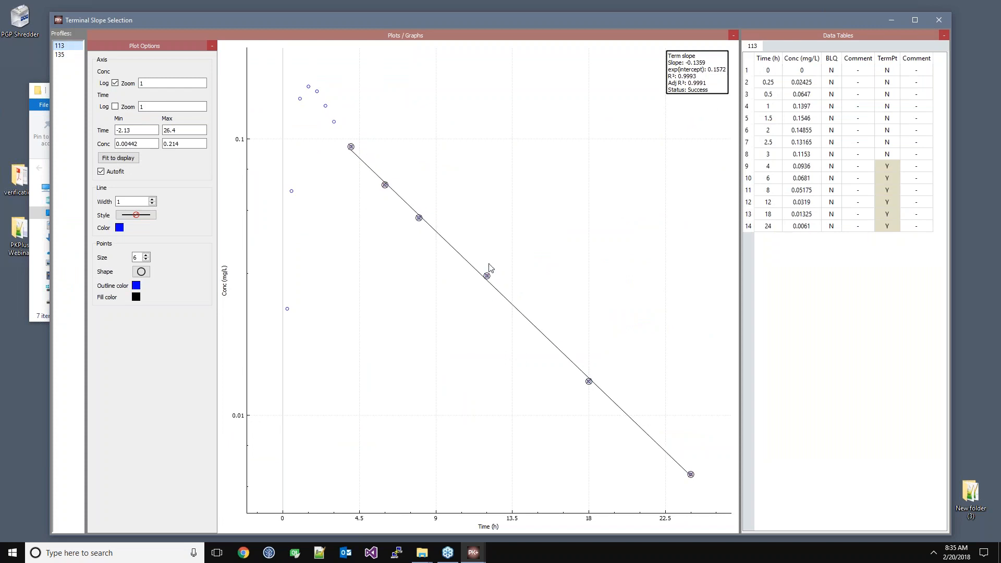
{"action": "left_click", "coordinate": [938, 20]}
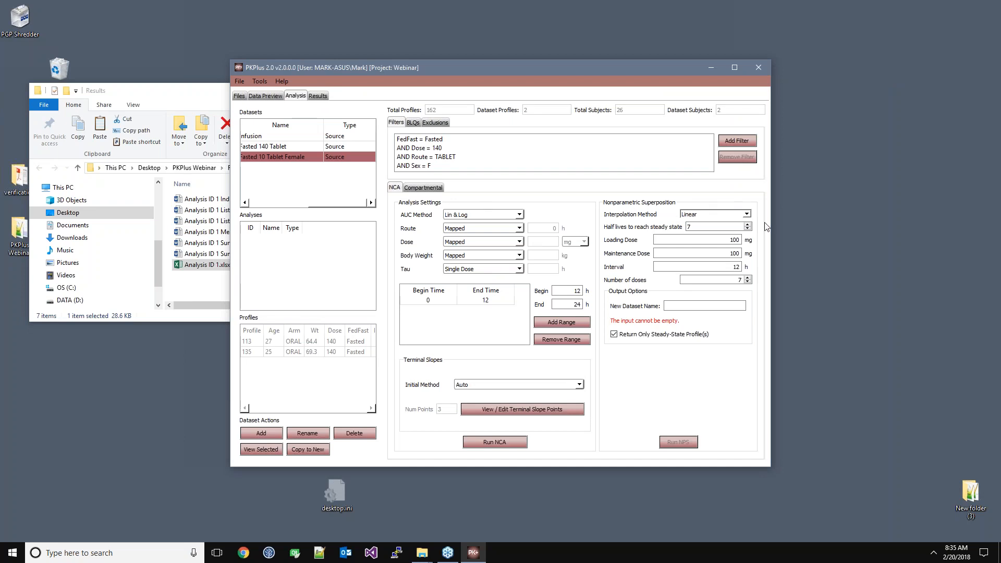
Run a nonparametric superposition with a 200 mg loading dose, 24 h interval and new dataset name NPS, and close the results
{"action": "left_click", "coordinate": [730, 240]}
{"action": "type", "text": "2"}
{"action": "double_click", "coordinate": [735, 266]}
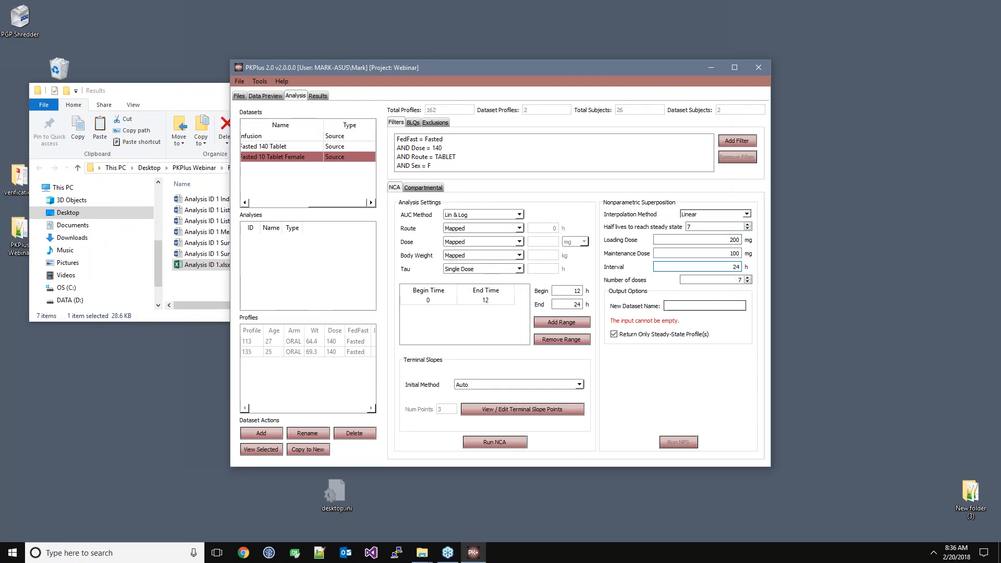
{"action": "left_click", "coordinate": [710, 304]}
{"action": "type", "text": "NPS"}
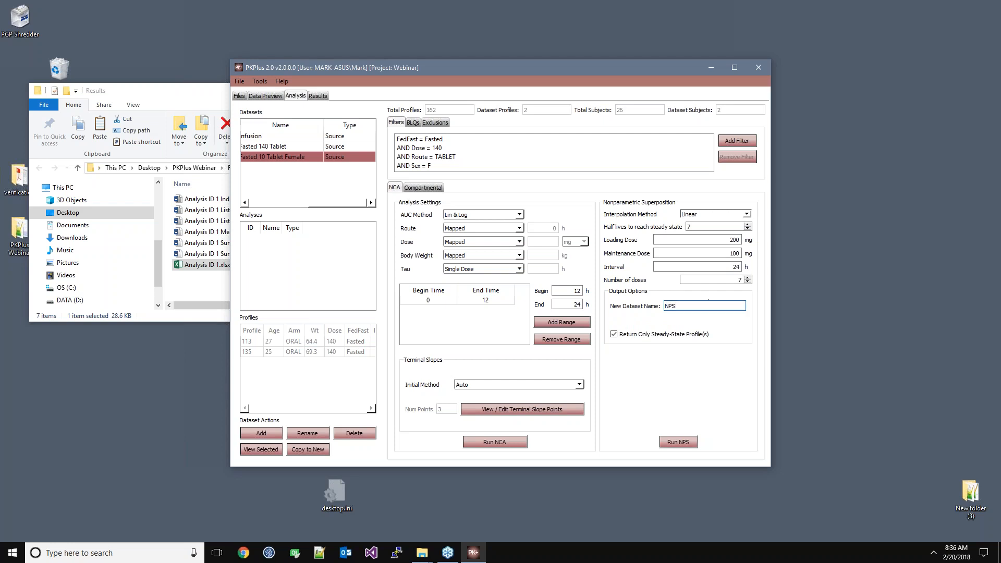
{"action": "left_click", "coordinate": [679, 442]}
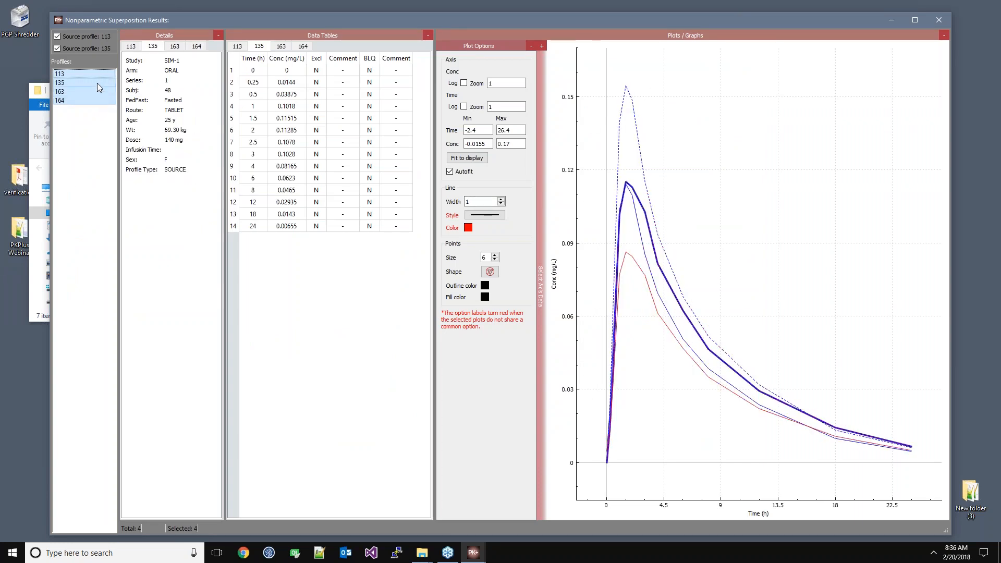
{"action": "left_click", "coordinate": [939, 20]}
{"action": "left_click", "coordinate": [604, 136]}
View the profiles and statistics of the NPS dataset and close them
{"action": "left_click", "coordinate": [283, 170]}
{"action": "double_click", "coordinate": [286, 171]}
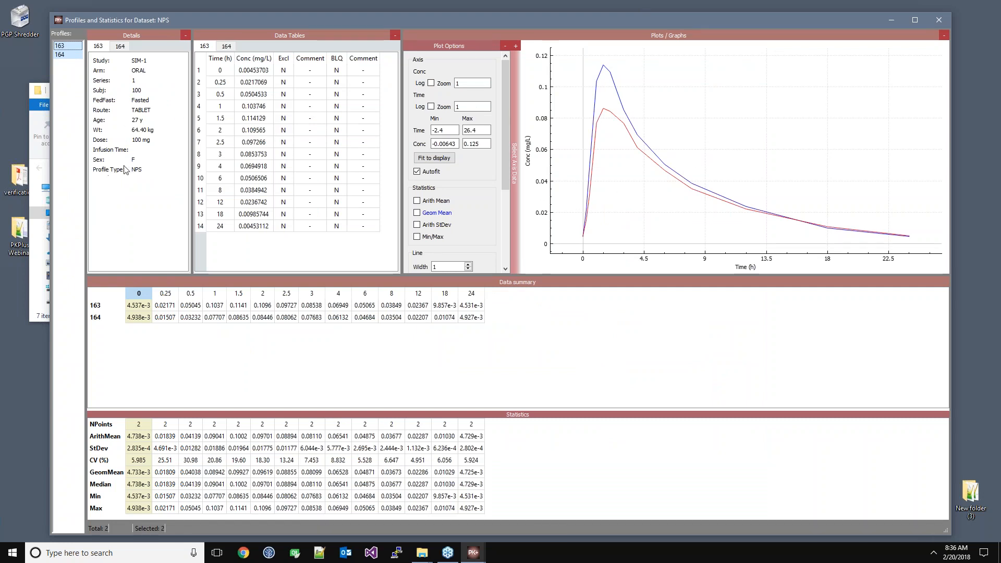
{"action": "left_click", "coordinate": [941, 22]}
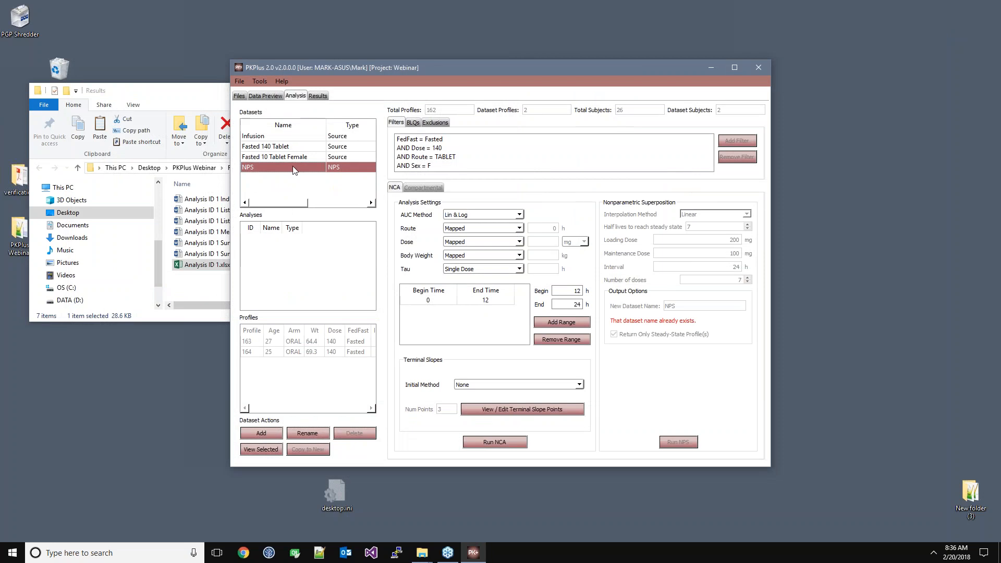
Add a 12 to 24 h range to the NPS dataset and set its initial terminal slope method to Auto
{"action": "left_click", "coordinate": [584, 323]}
{"action": "left_click", "coordinate": [540, 385]}
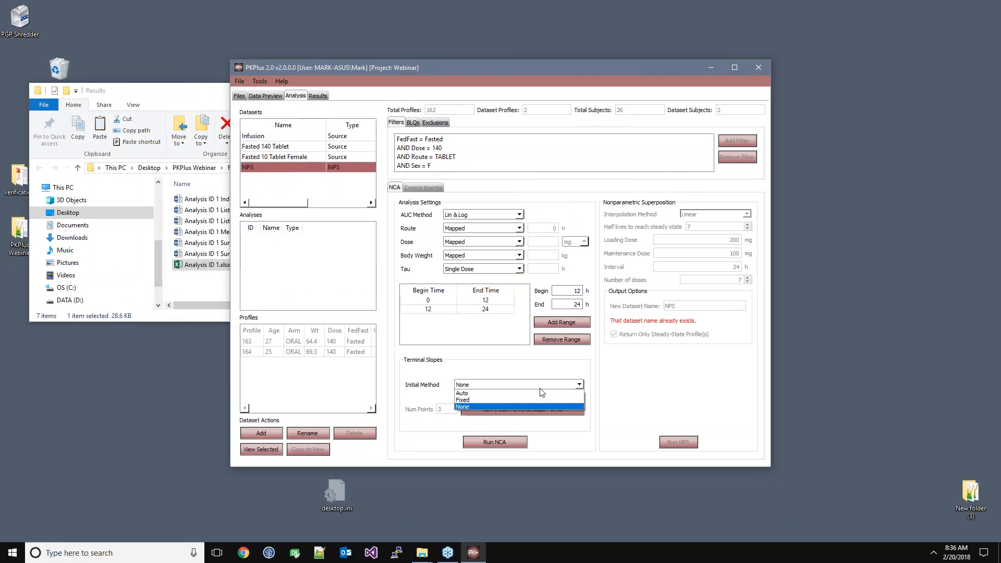
{"action": "left_click", "coordinate": [539, 397]}
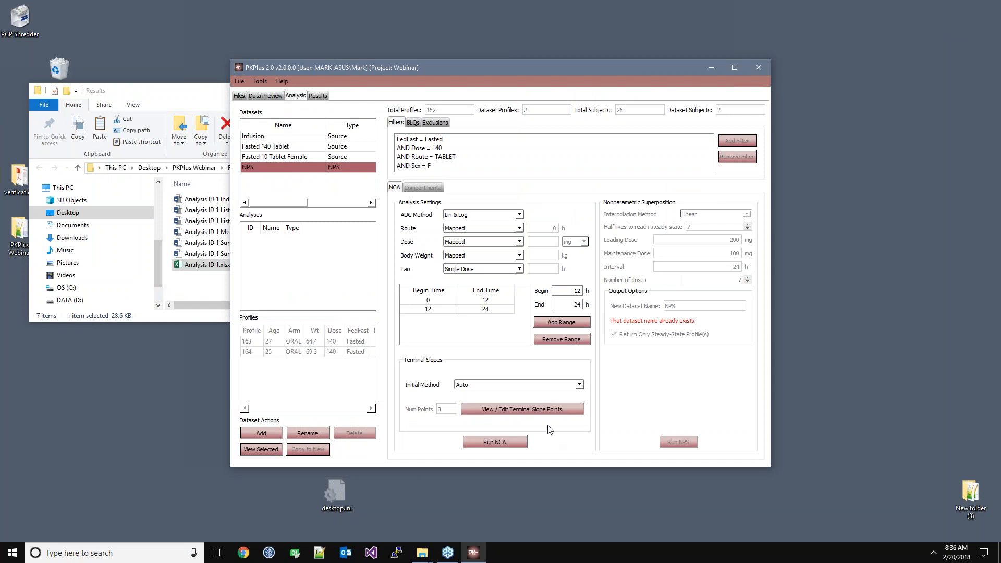
Review the terminal slope points of profiles 163 and 164, and run the NCA on the NPS dataset
{"action": "left_click", "coordinate": [557, 411]}
{"action": "left_click", "coordinate": [61, 55]}
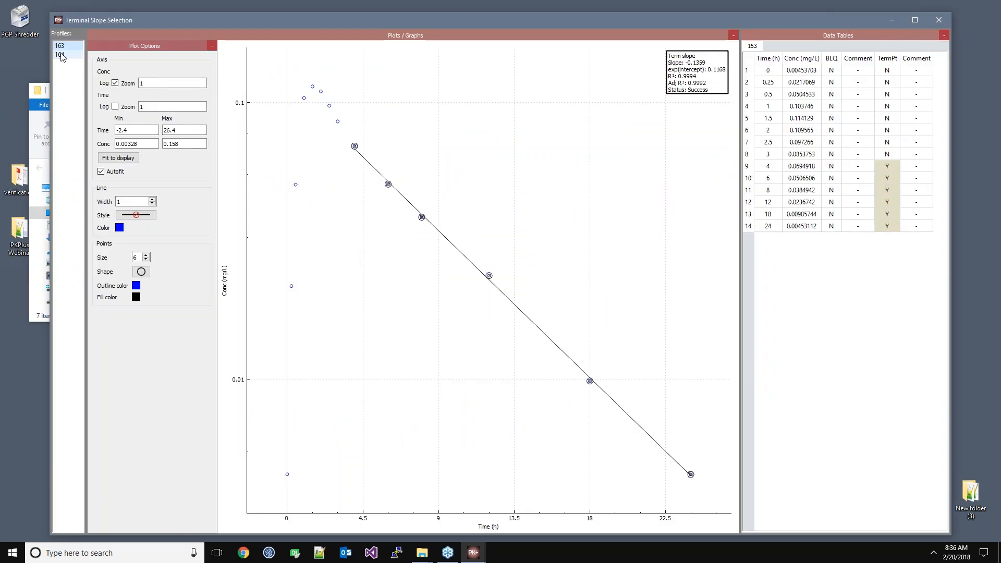
{"action": "left_click", "coordinate": [61, 46]}
{"action": "left_click", "coordinate": [939, 20]}
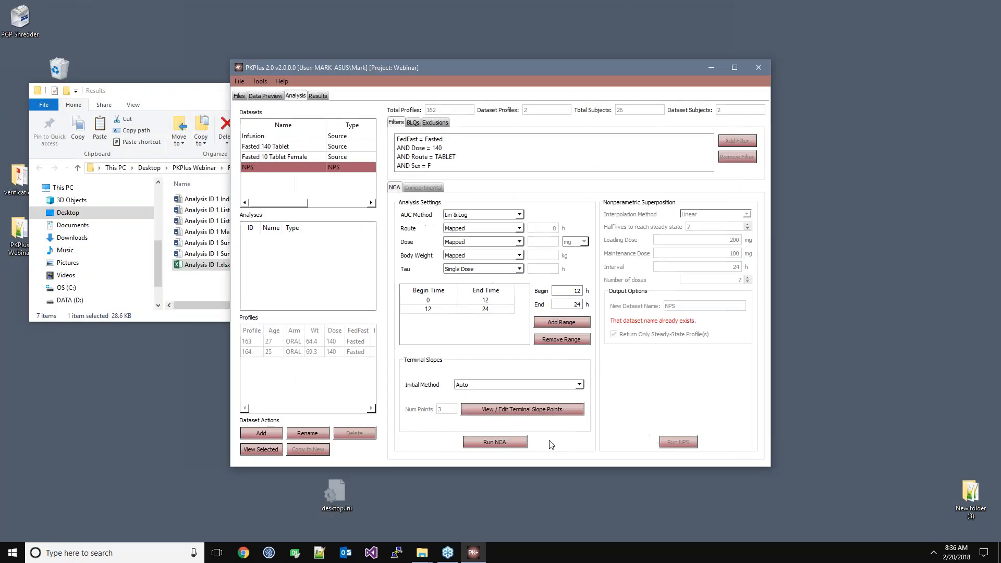
{"action": "left_click", "coordinate": [502, 441]}
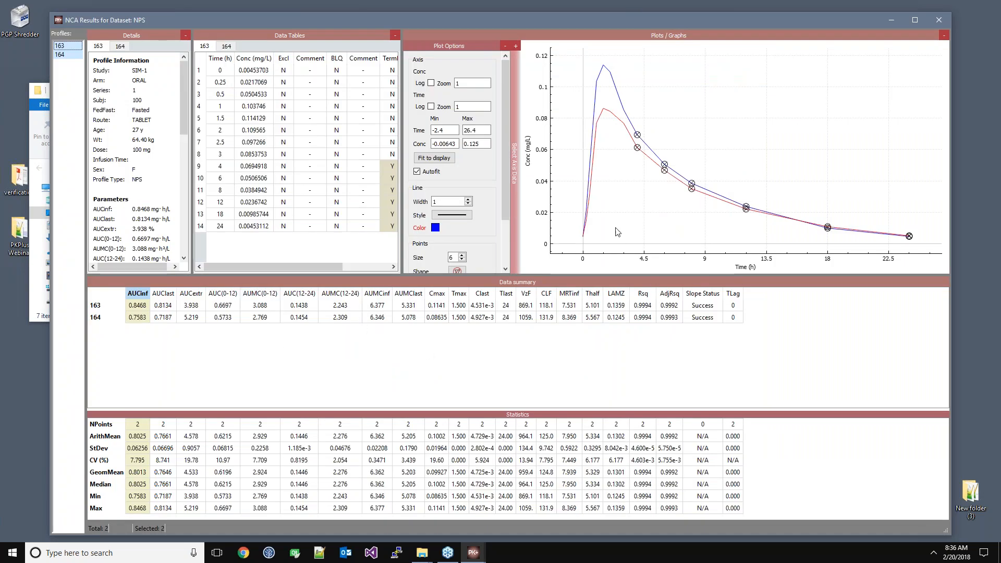
Check the axis data selection options in the NPS results, then close the results and the analysis status
{"action": "left_click", "coordinate": [515, 46]}
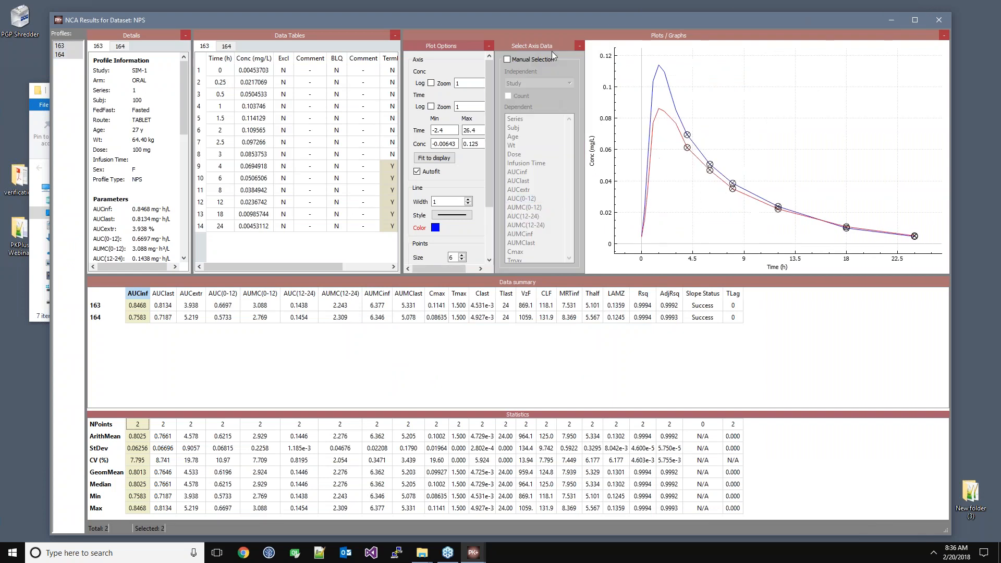
{"action": "left_click", "coordinate": [579, 47]}
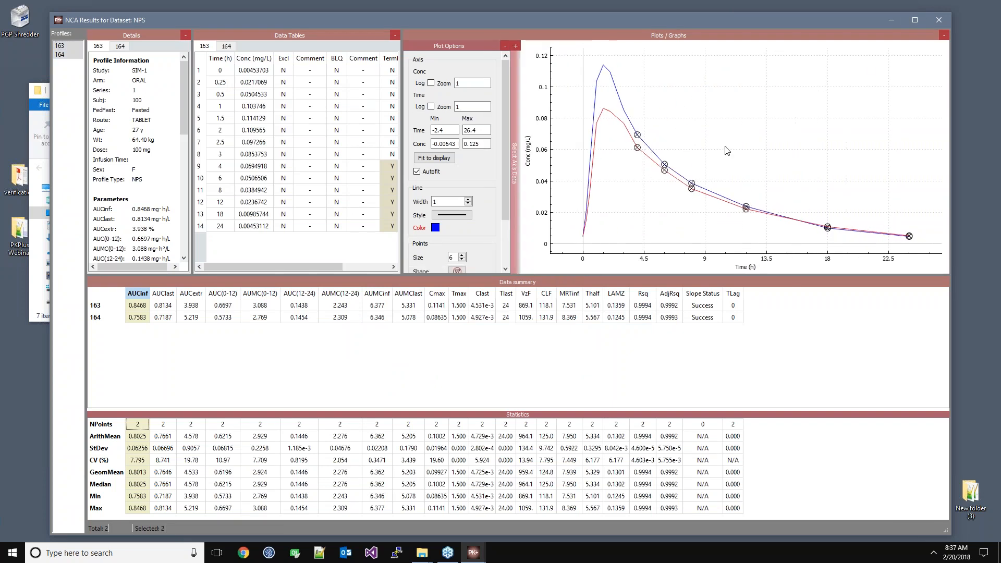
{"action": "left_click", "coordinate": [941, 21]}
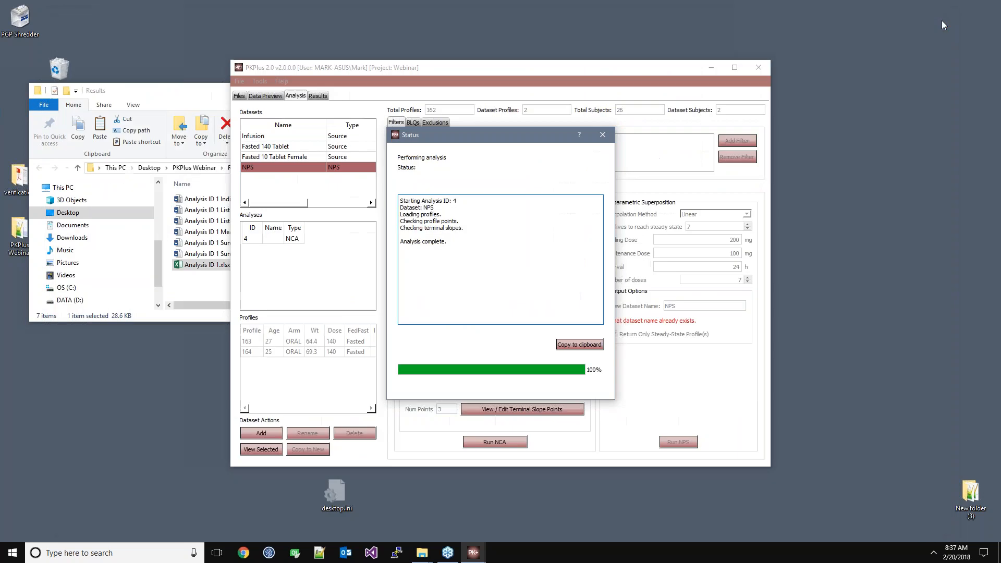
{"action": "left_click", "coordinate": [611, 134]}
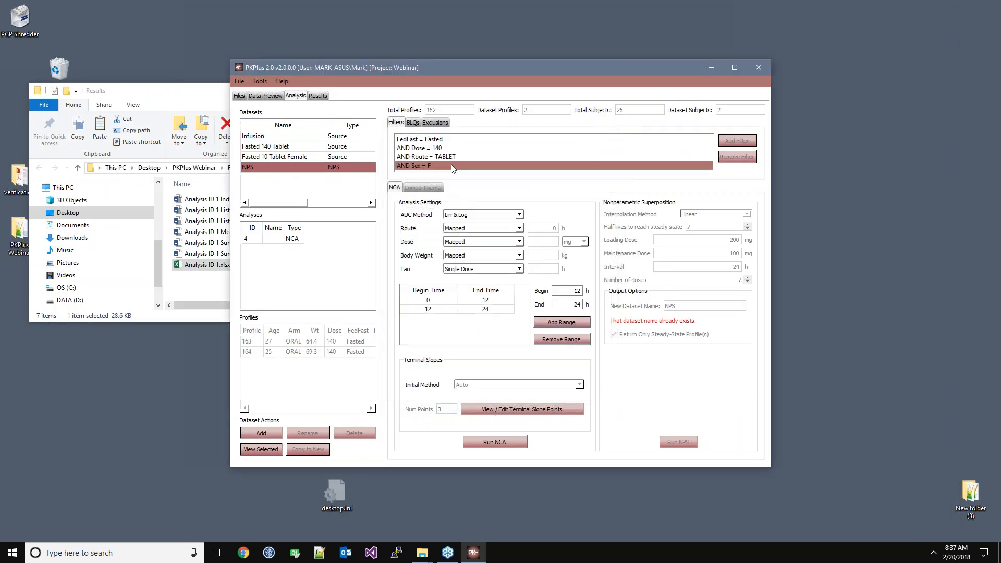
Run a compartmental analysis on the Infusion dataset with model 2, each profile fitted separately and Unity objective function weighting
{"action": "left_click", "coordinate": [279, 138]}
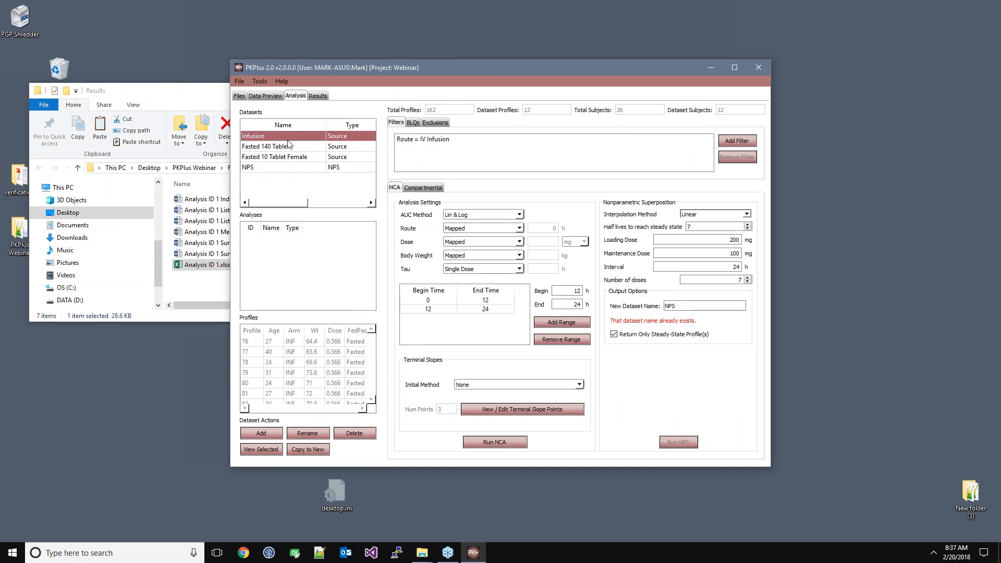
{"action": "left_click", "coordinate": [425, 187]}
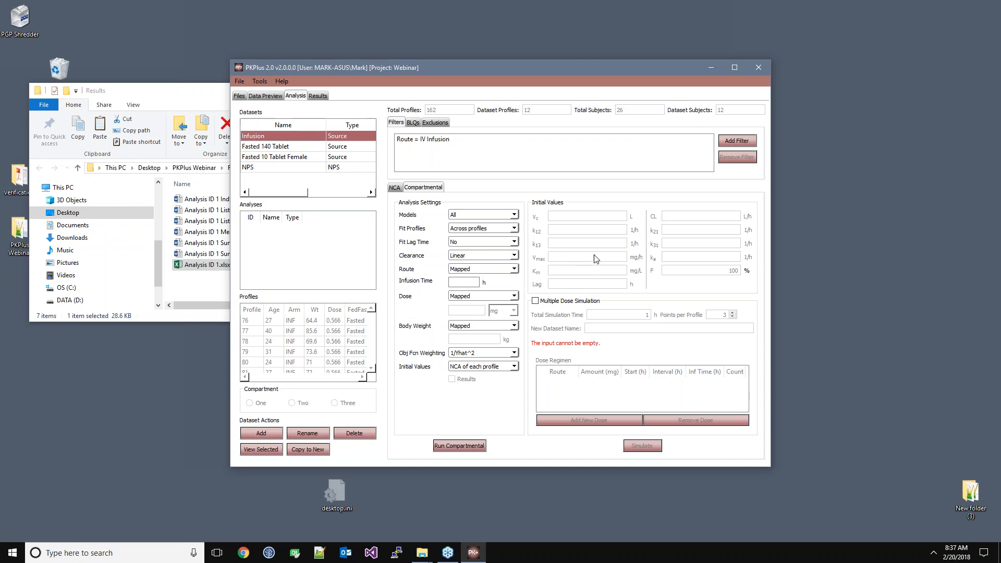
{"action": "left_click", "coordinate": [455, 217]}
{"action": "left_click", "coordinate": [459, 236]}
{"action": "left_click", "coordinate": [499, 231]}
{"action": "left_click", "coordinate": [499, 238]}
{"action": "left_click", "coordinate": [512, 354]}
{"action": "left_click", "coordinate": [509, 362]}
{"action": "left_click", "coordinate": [472, 447]}
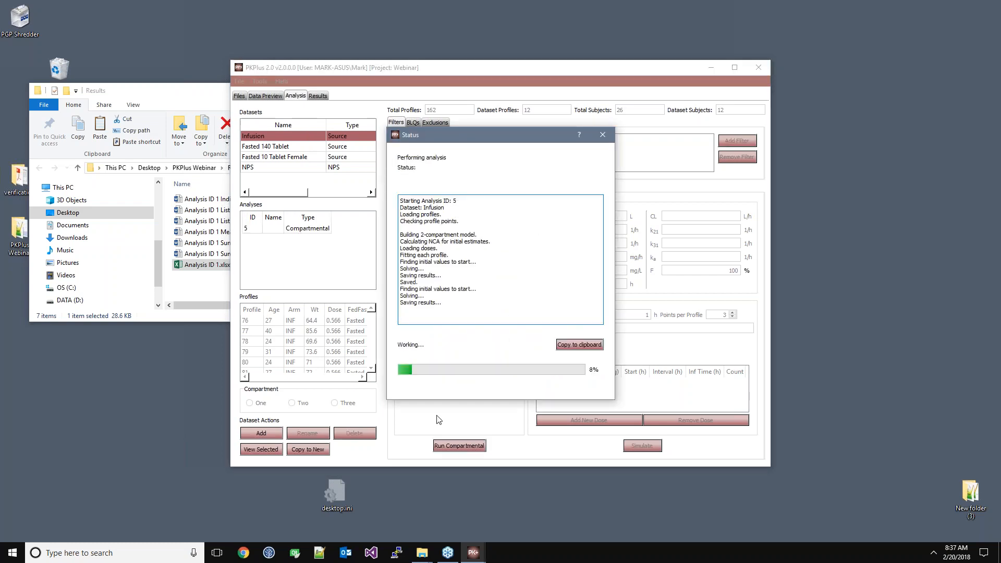
{"action": "left_click_drag", "start_coordinate": [469, 138], "coordinate": [488, 93]}
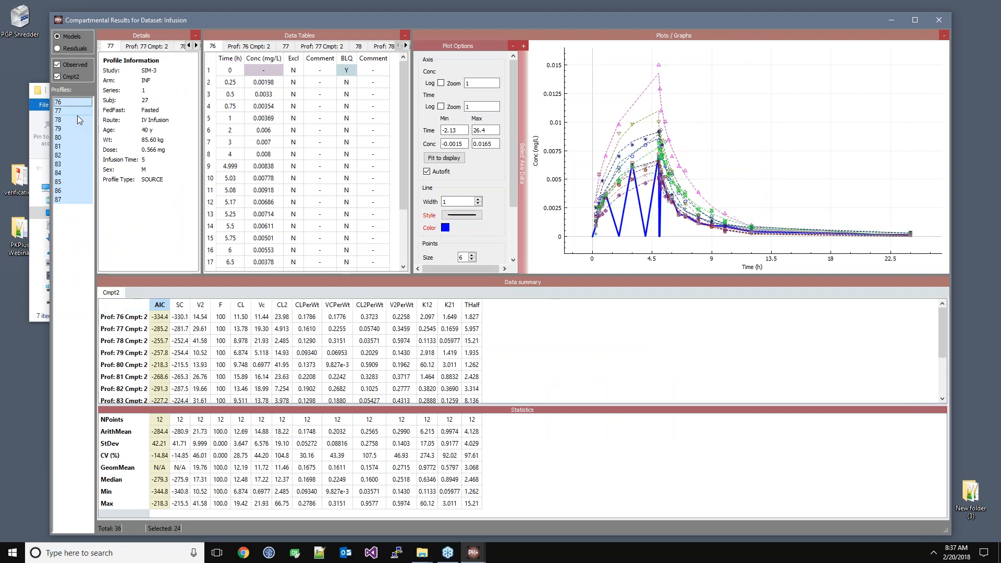
Review the Infusion compartmental fits, examining the first data row of profile 76 and the plot of profile 79, and close the results
{"action": "mouse_move", "coordinate": [74, 139]}
{"action": "right_click", "coordinate": [765, 144]}
{"action": "left_click", "coordinate": [685, 129]}
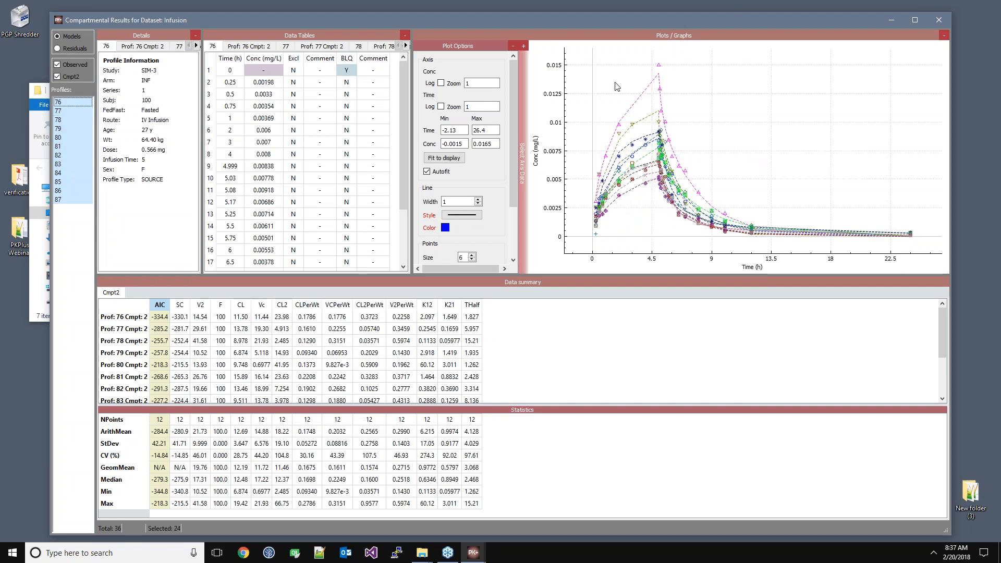
{"action": "left_click", "coordinate": [275, 70]}
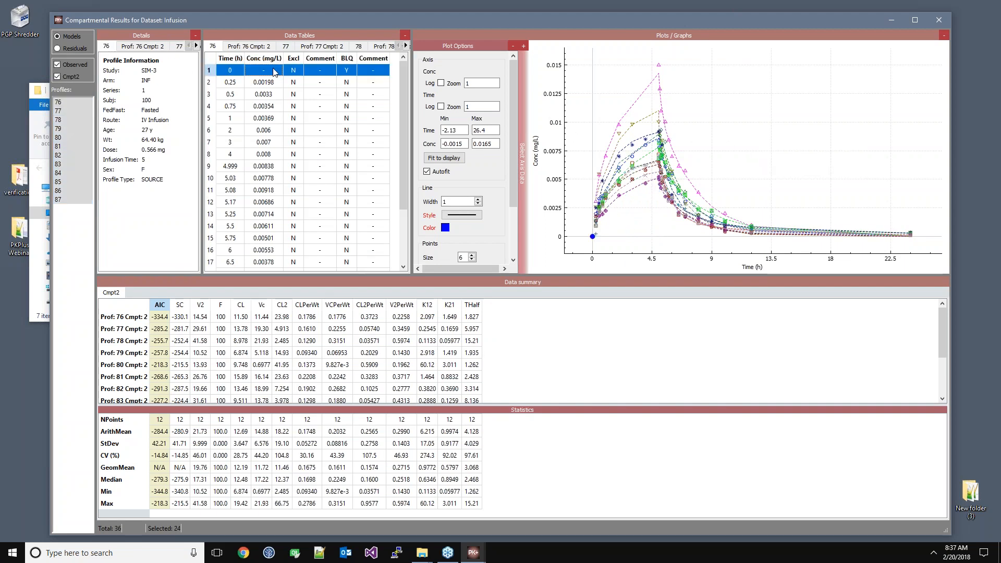
{"action": "left_click", "coordinate": [74, 129]}
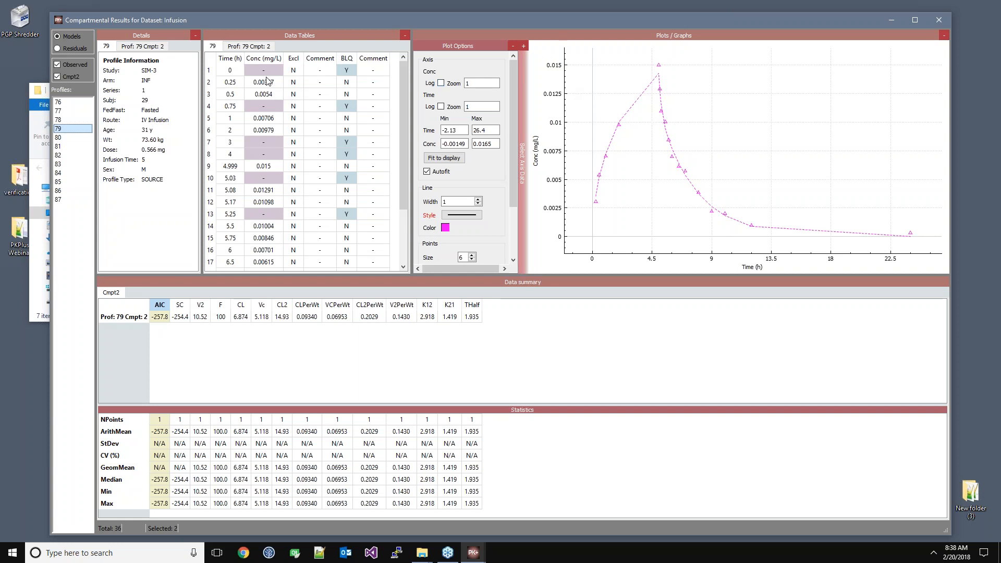
{"action": "left_click_drag", "start_coordinate": [642, 2], "coordinate": [898, 54]}
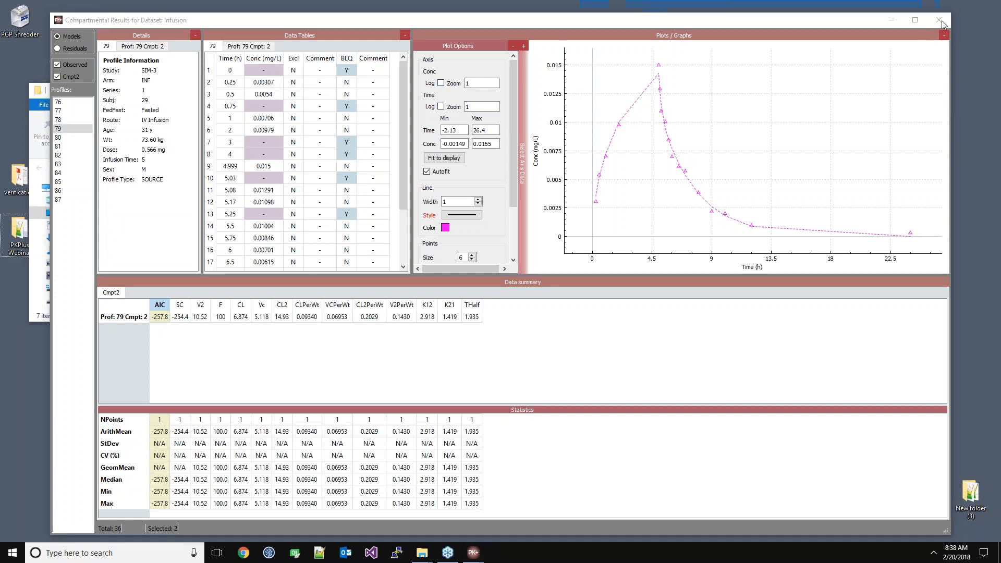
{"action": "left_click_drag", "start_coordinate": [944, 24], "coordinate": [943, 24]}
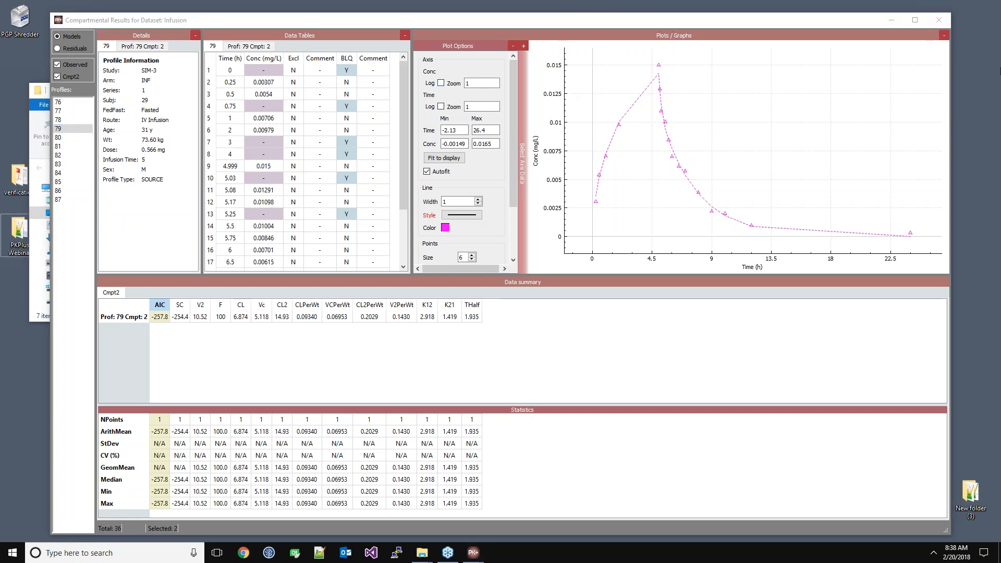
{"action": "left_click", "coordinate": [946, 20]}
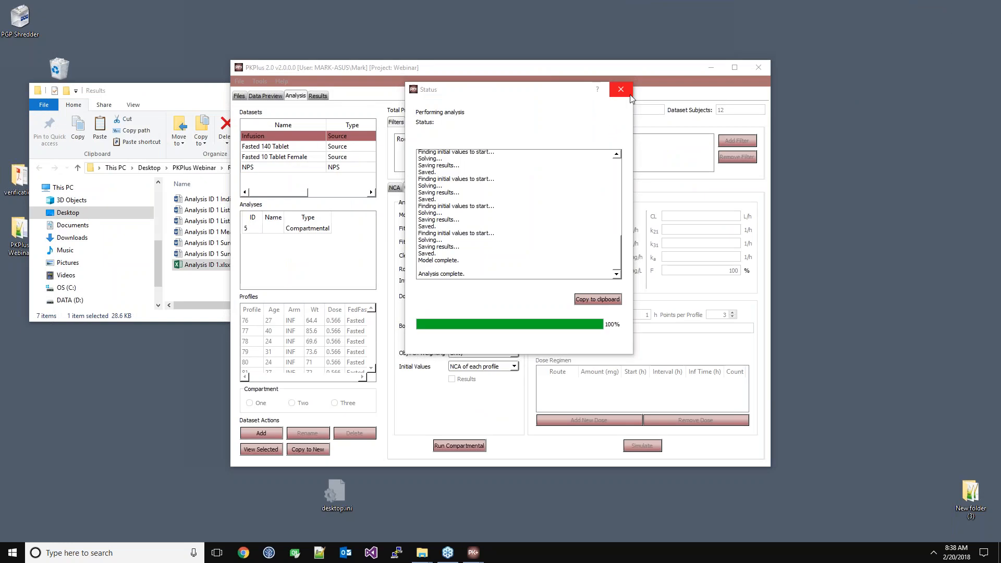
{"action": "left_click", "coordinate": [607, 89]}
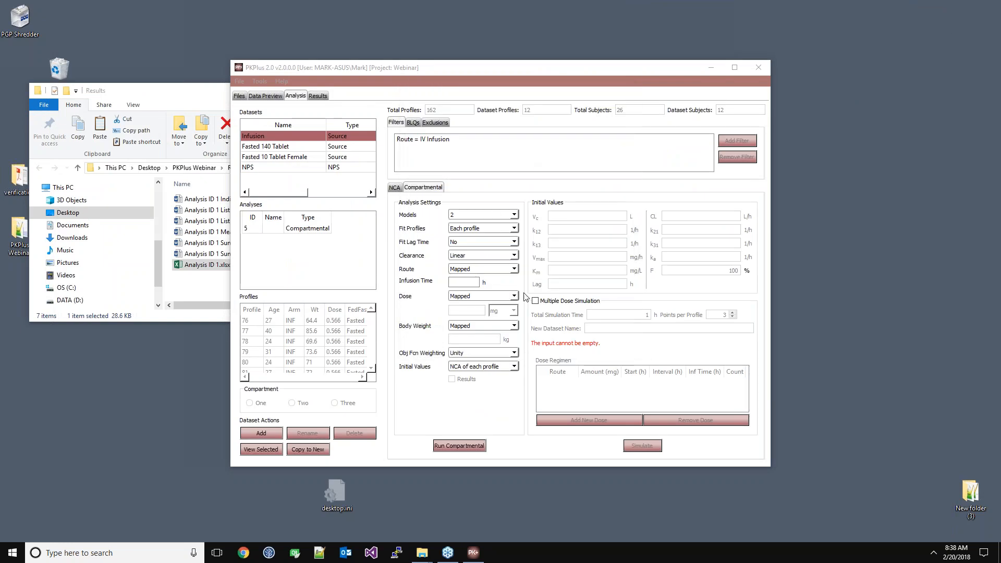
Enable multiple dose simulation and set its initial values to User Entry, filled from the results of compartmental analysis 5
{"action": "left_click", "coordinate": [535, 301]}
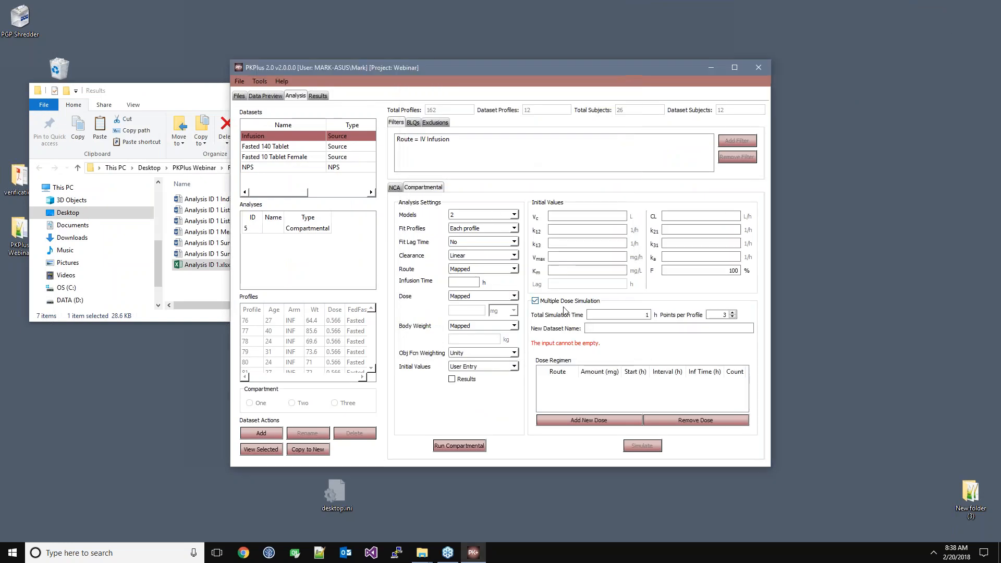
{"action": "left_click", "coordinate": [320, 228]}
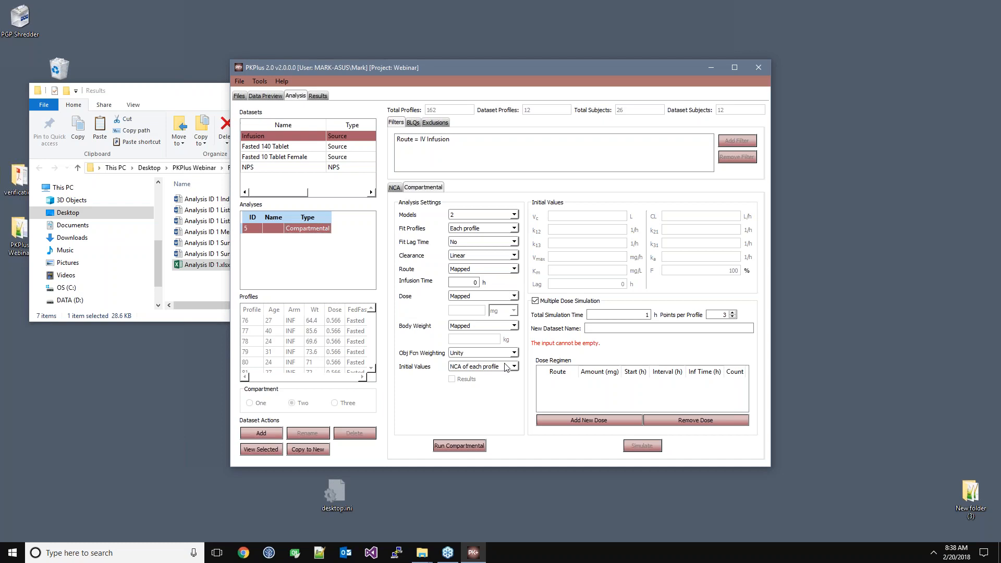
{"action": "left_click", "coordinate": [487, 366]}
{"action": "left_click", "coordinate": [485, 389]}
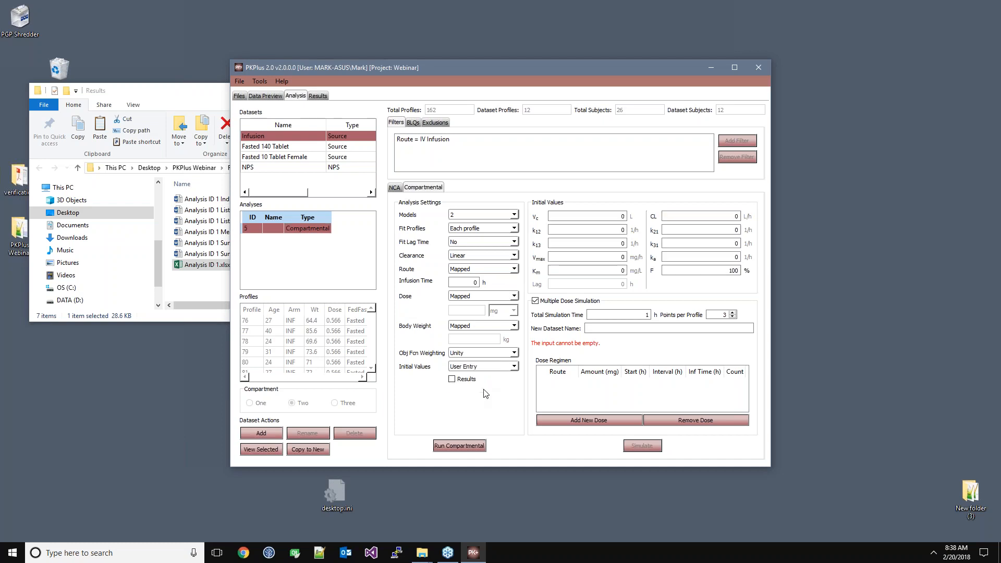
{"action": "left_click", "coordinate": [452, 379]}
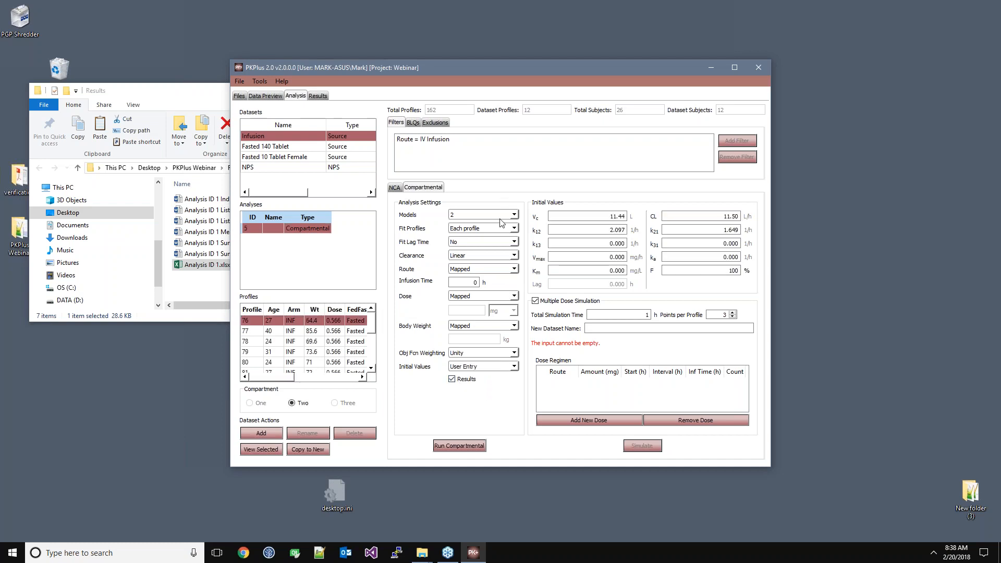
Compare the fitted initial values of several Infusion profiles and return to profile 76
{"action": "left_click", "coordinate": [340, 344]}
{"action": "left_click", "coordinate": [336, 362]}
{"action": "left_click", "coordinate": [335, 353]}
{"action": "left_click", "coordinate": [334, 361]}
{"action": "left_click", "coordinate": [335, 352]}
{"action": "left_click", "coordinate": [337, 334]}
{"action": "left_click", "coordinate": [338, 321]}
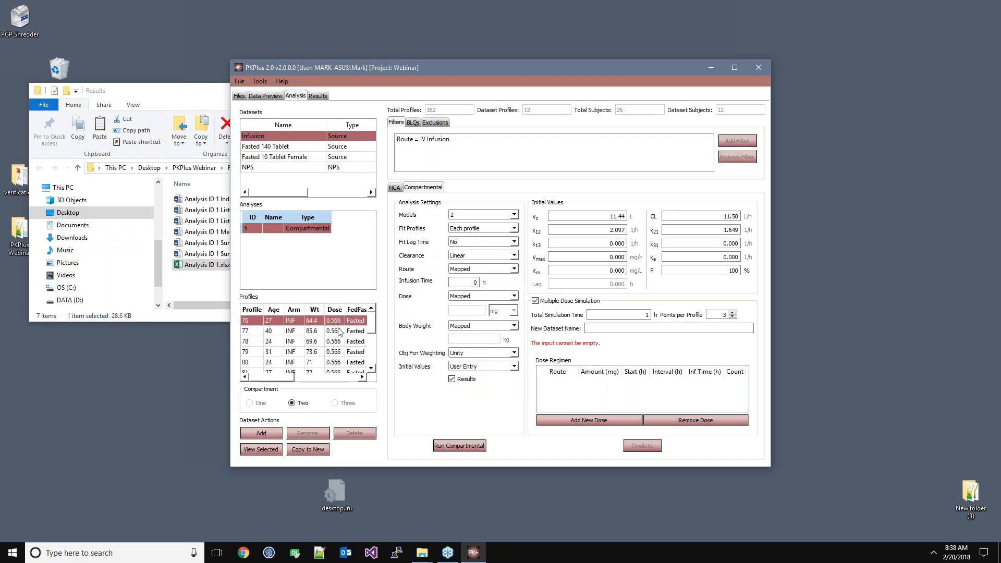
Set the total simulation time to 120 h with 100 points per profile and name the new dataset MDS
{"action": "double_click", "coordinate": [646, 315]}
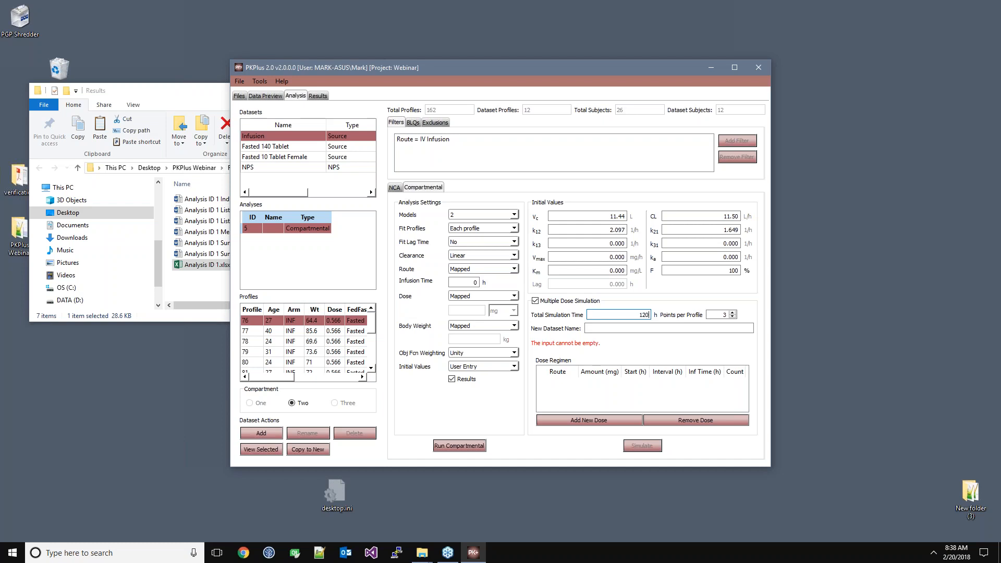
{"action": "key", "text": "Tab"}
{"action": "left_click", "coordinate": [722, 329]}
{"action": "type", "text": "MDS"}
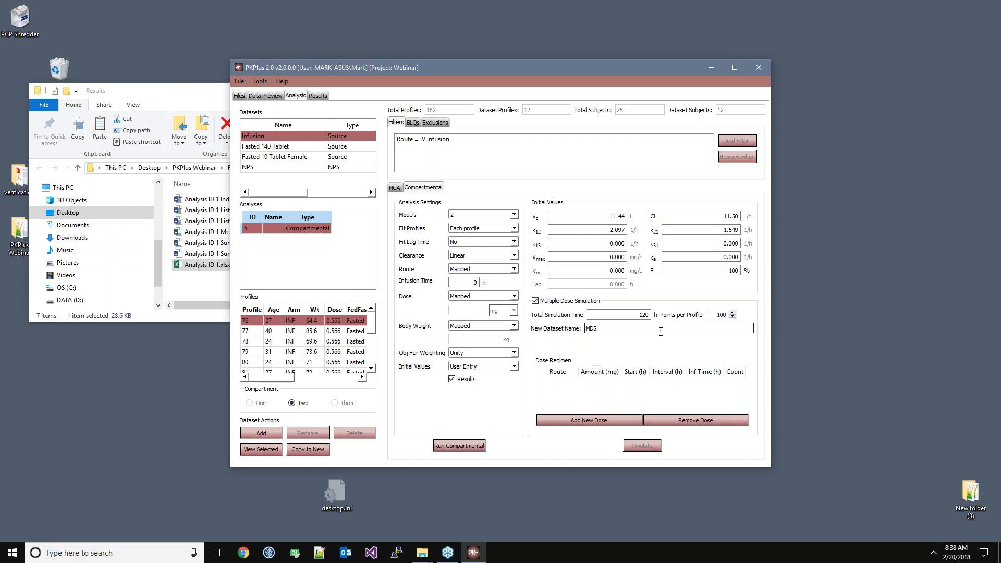
Add an IV Infusion dose of 1 mg to the regimen with a 24 h interval, 5 h infusion time and count 5
{"action": "left_click", "coordinate": [598, 426]}
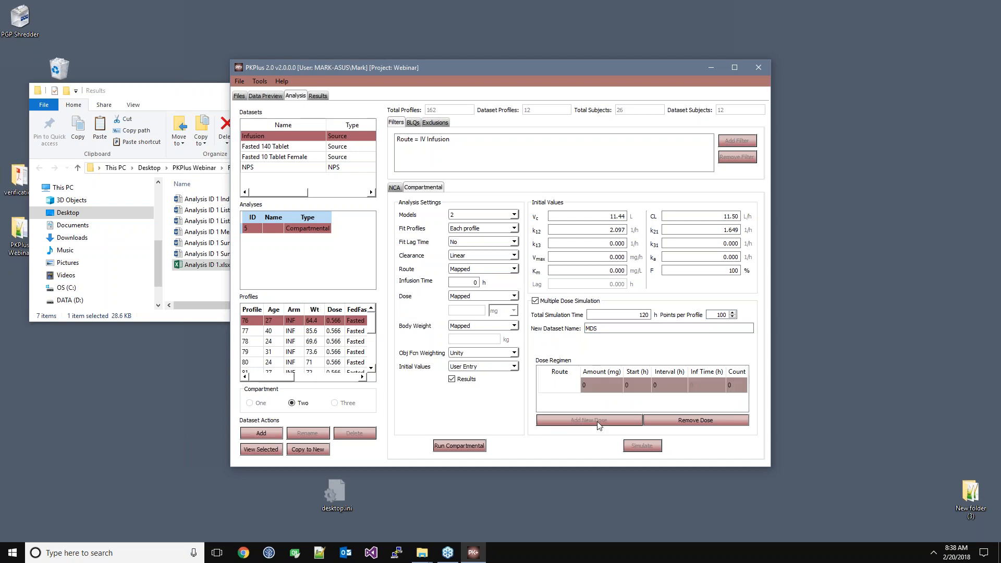
{"action": "left_click", "coordinate": [553, 385]}
{"action": "left_click", "coordinate": [553, 386]}
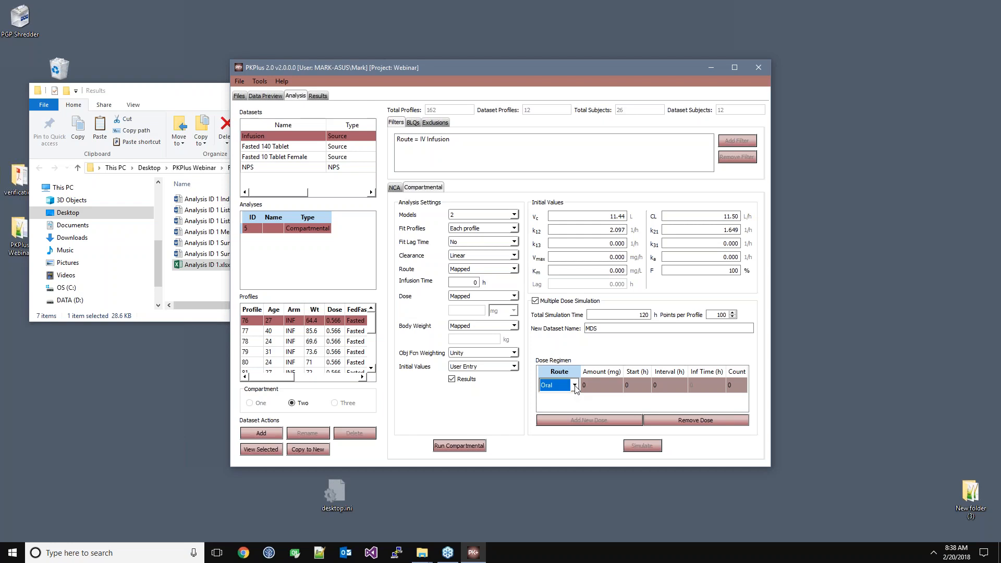
{"action": "left_click", "coordinate": [574, 386]}
{"action": "left_click", "coordinate": [574, 413]}
{"action": "left_click", "coordinate": [606, 383]}
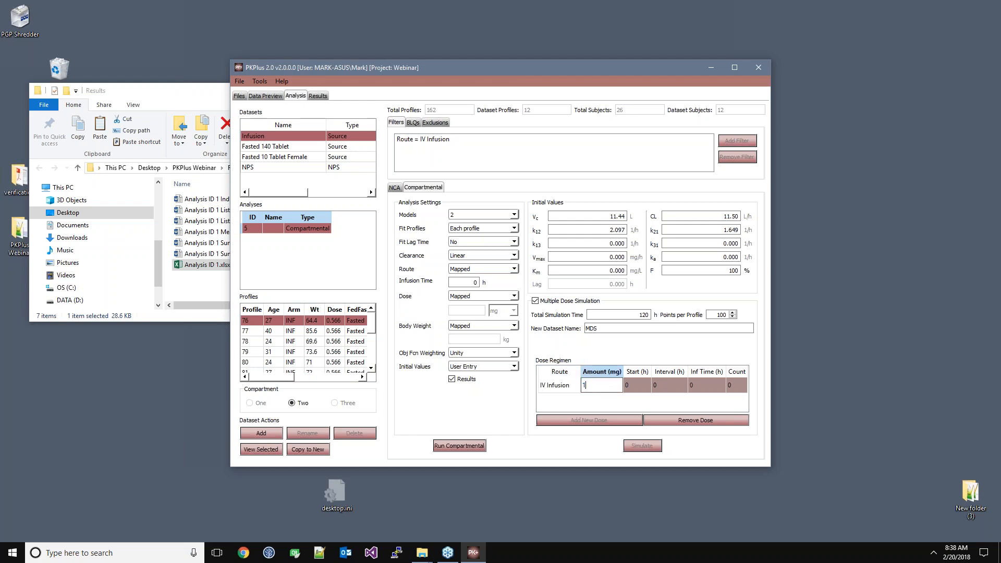
{"action": "left_click", "coordinate": [667, 384]}
{"action": "left_click", "coordinate": [668, 384]}
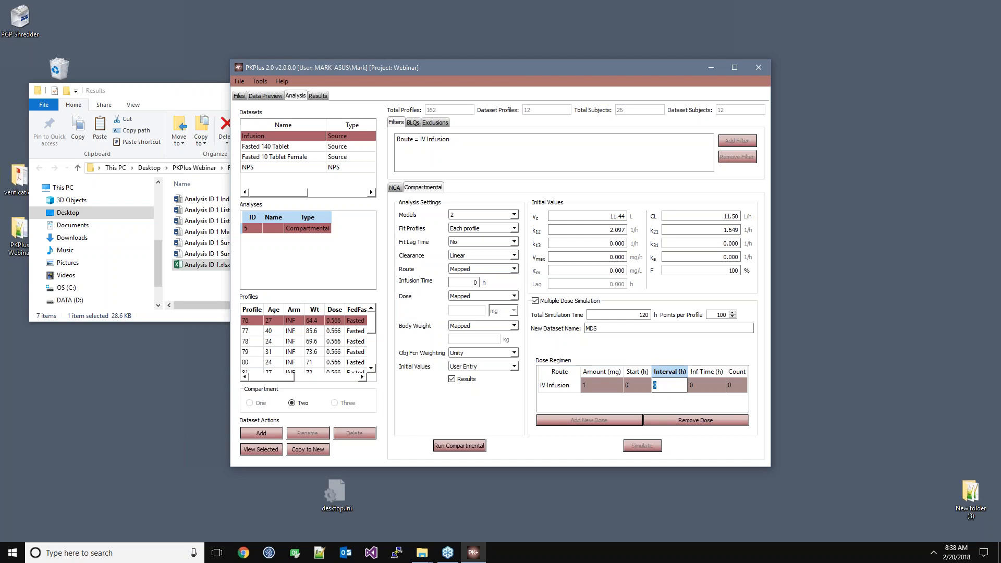
{"action": "key", "text": "Tab"}
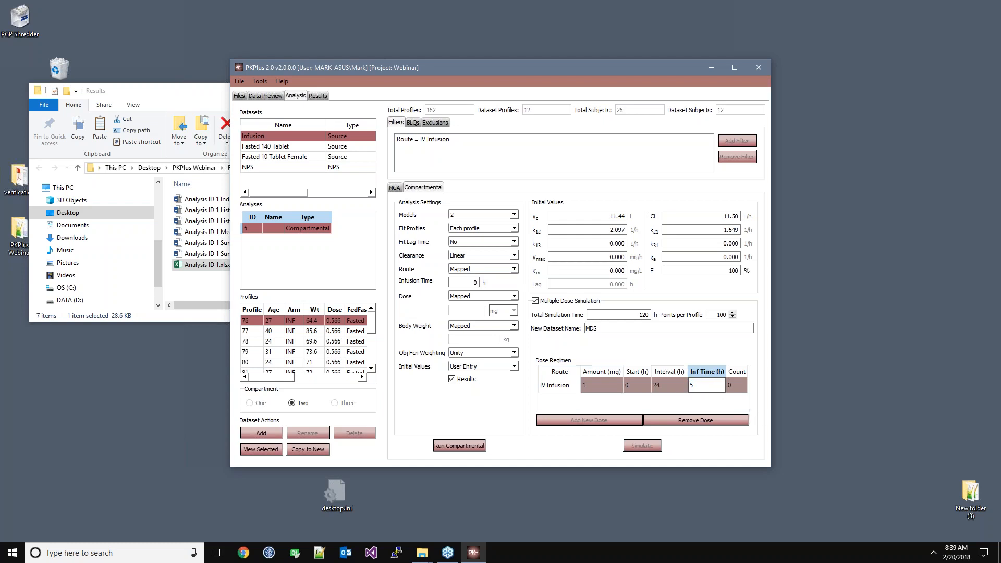
{"action": "left_click", "coordinate": [744, 385]}
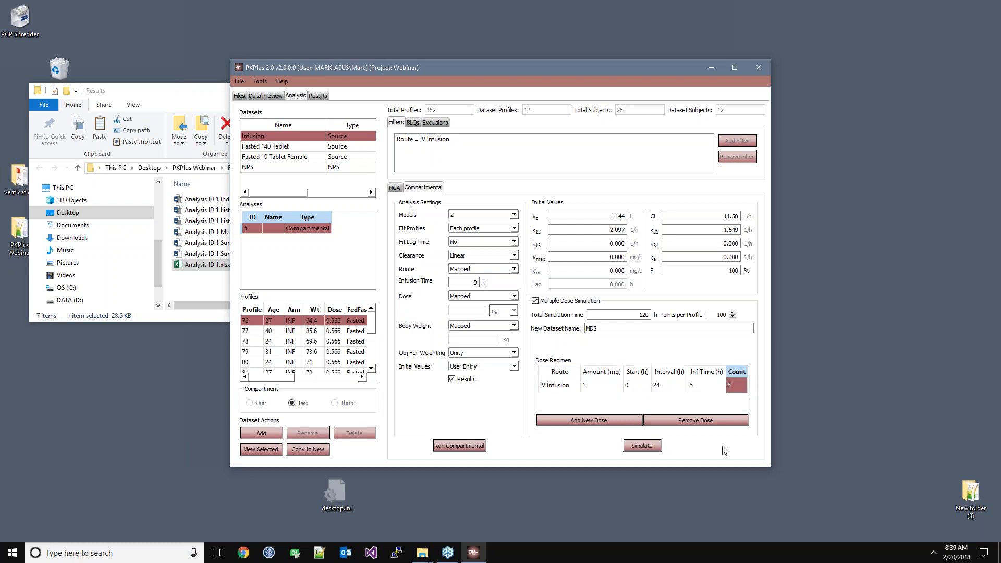
Simulate the multiple dose regimen, view the MDS profile, and close the results and the analysis status
{"action": "left_click", "coordinate": [646, 446]}
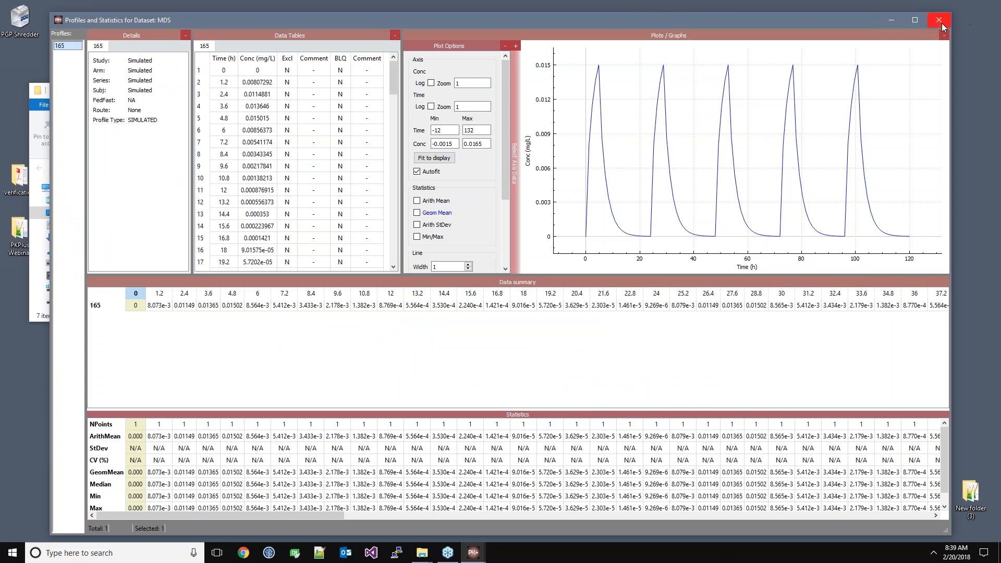
{"action": "left_click", "coordinate": [939, 21]}
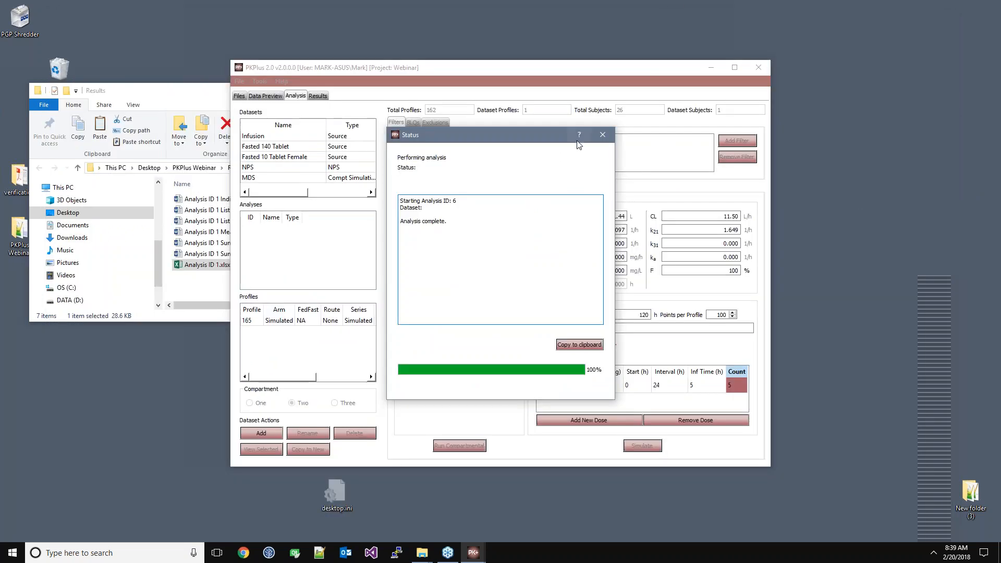
{"action": "left_click", "coordinate": [603, 134]}
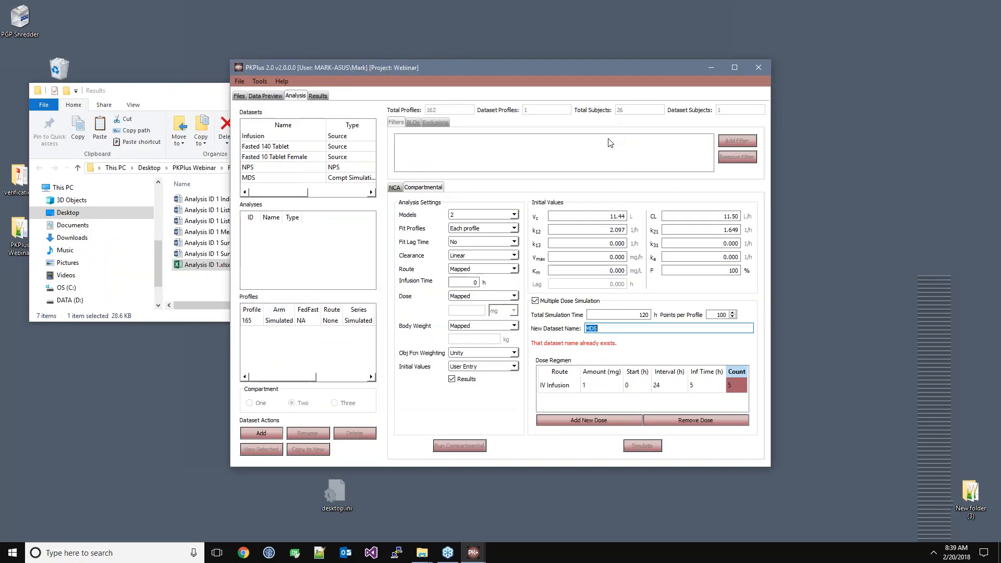
Set the MDS dataset's initial terminal slope method to Auto, then view its terminal slope points and close them
{"action": "left_click", "coordinate": [305, 178]}
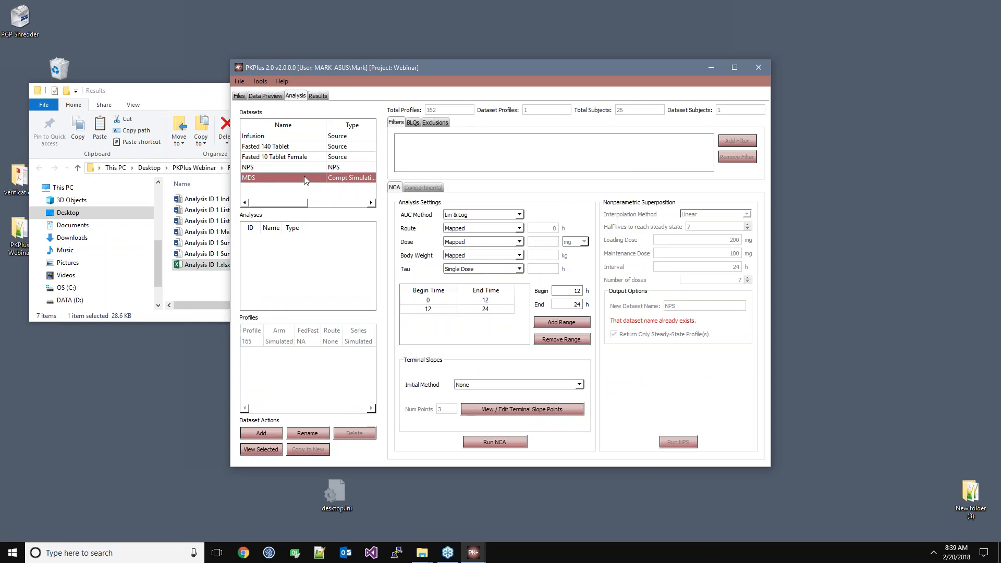
{"action": "left_click", "coordinate": [500, 385]}
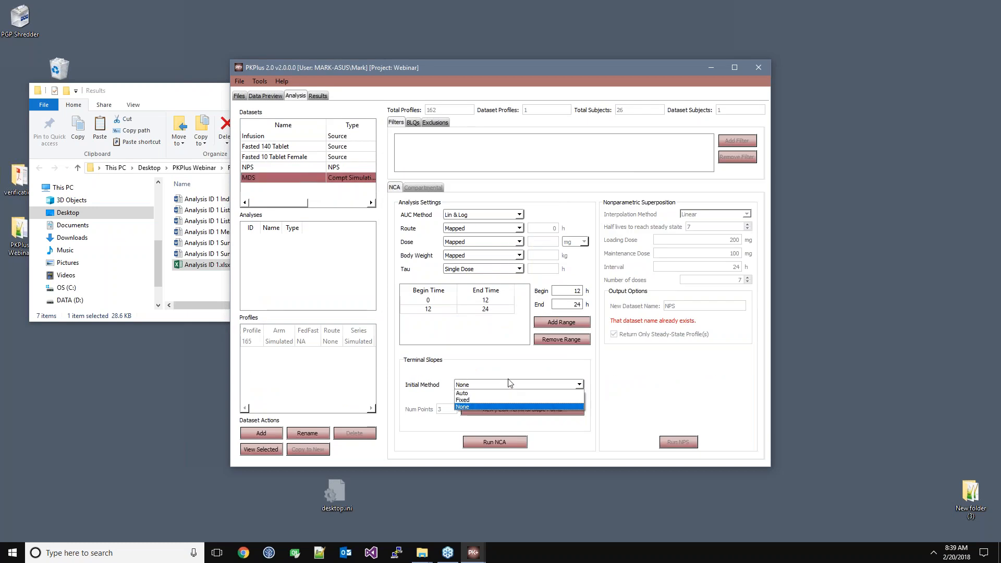
{"action": "left_click", "coordinate": [510, 398]}
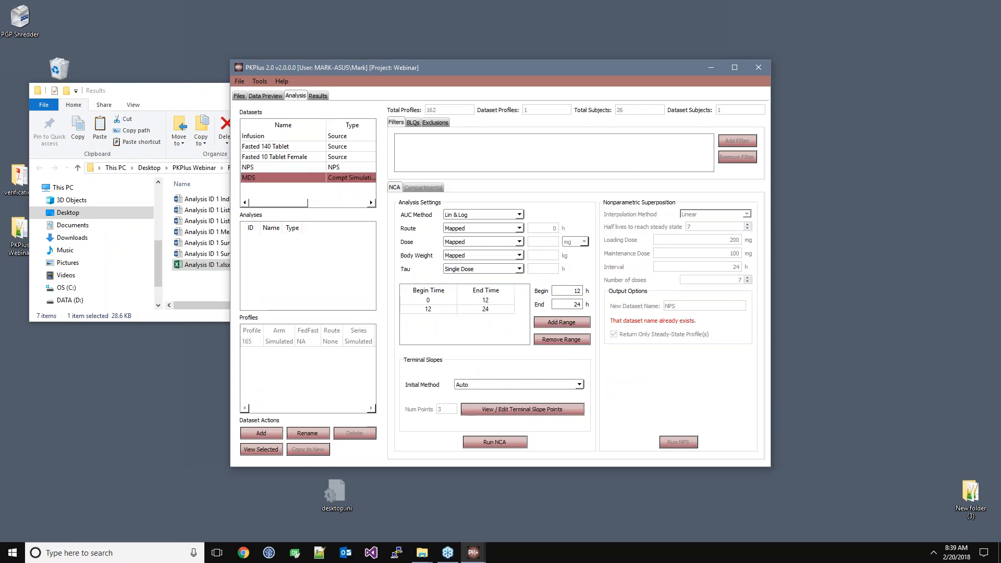
{"action": "left_click", "coordinate": [537, 410]}
{"action": "left_click", "coordinate": [940, 20]}
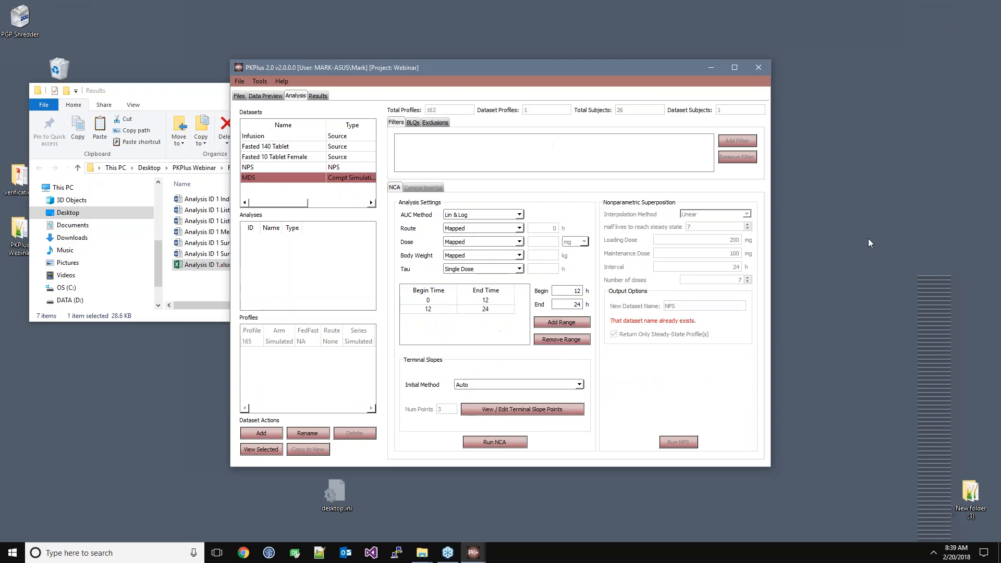
Run NCA on the MDS dataset, view the results, and close them and the analysis status
{"action": "left_click", "coordinate": [495, 442]}
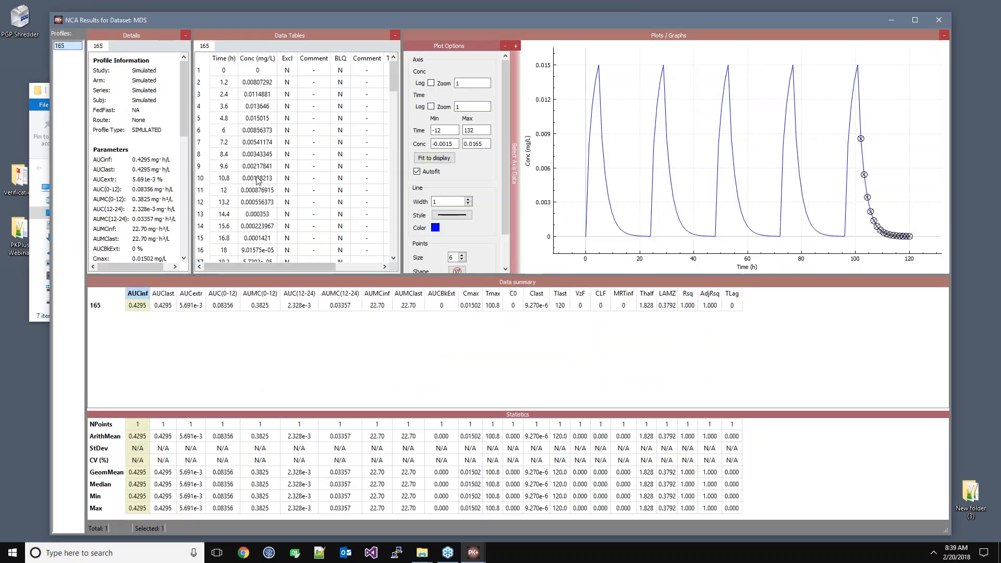
{"action": "left_click", "coordinate": [929, 20]}
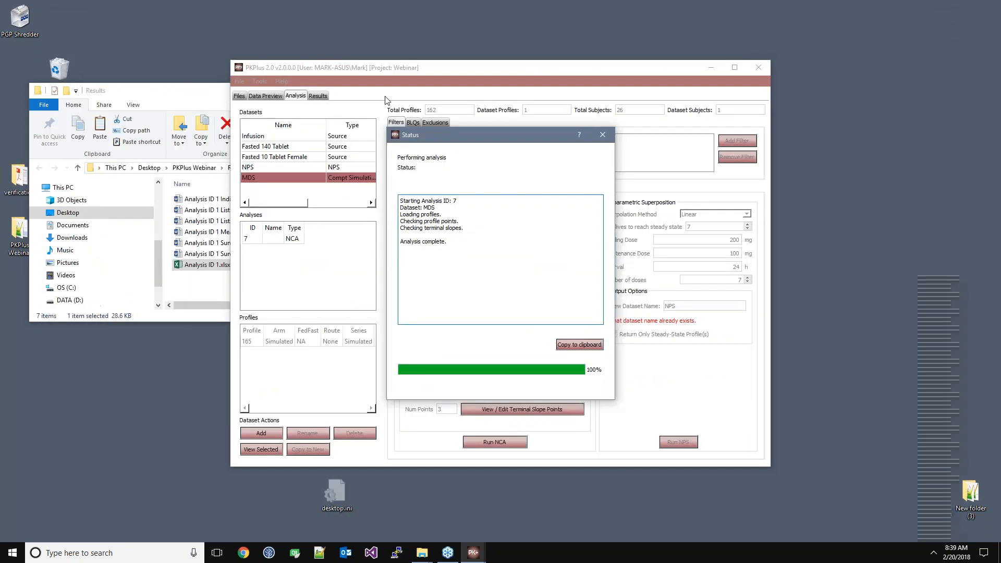
{"action": "left_click", "coordinate": [603, 136]}
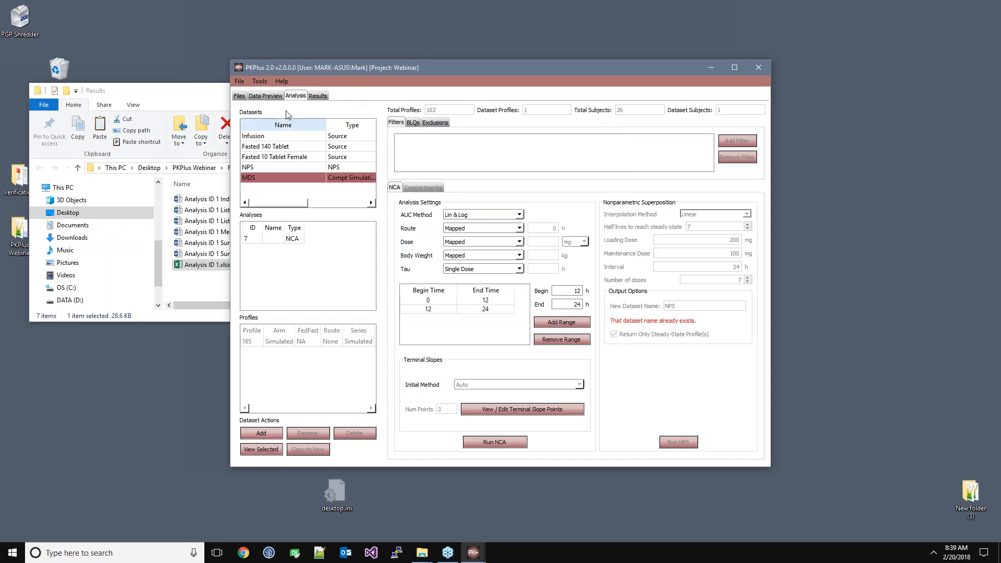
Open the saved results and review the model settings of the compartmental simulation, analysis 6, down to its dose regimen
{"action": "left_click", "coordinate": [319, 97]}
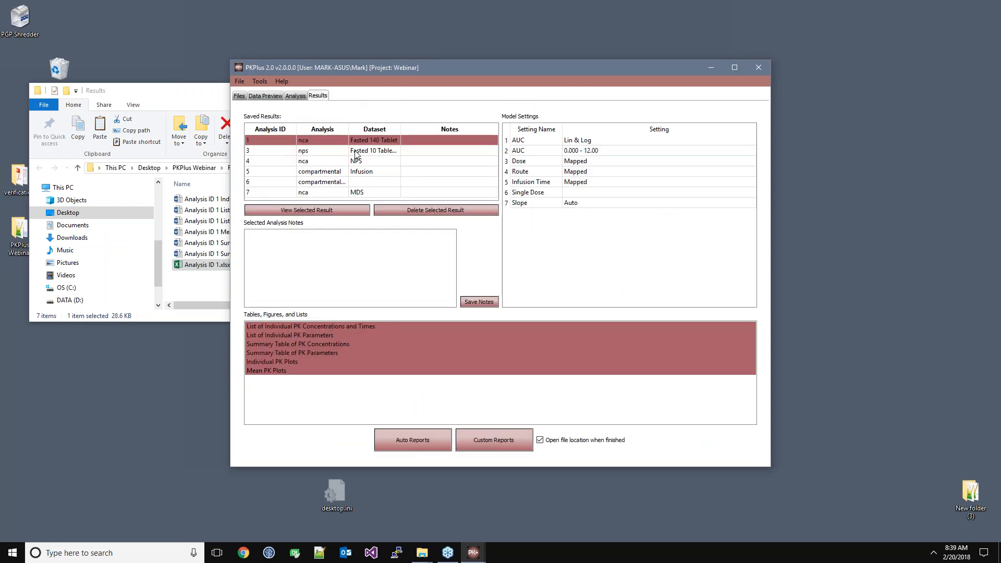
{"action": "left_click", "coordinate": [328, 151]}
{"action": "left_click", "coordinate": [329, 181]}
{"action": "left_click_drag", "start_coordinate": [754, 140], "coordinate": [756, 201]}
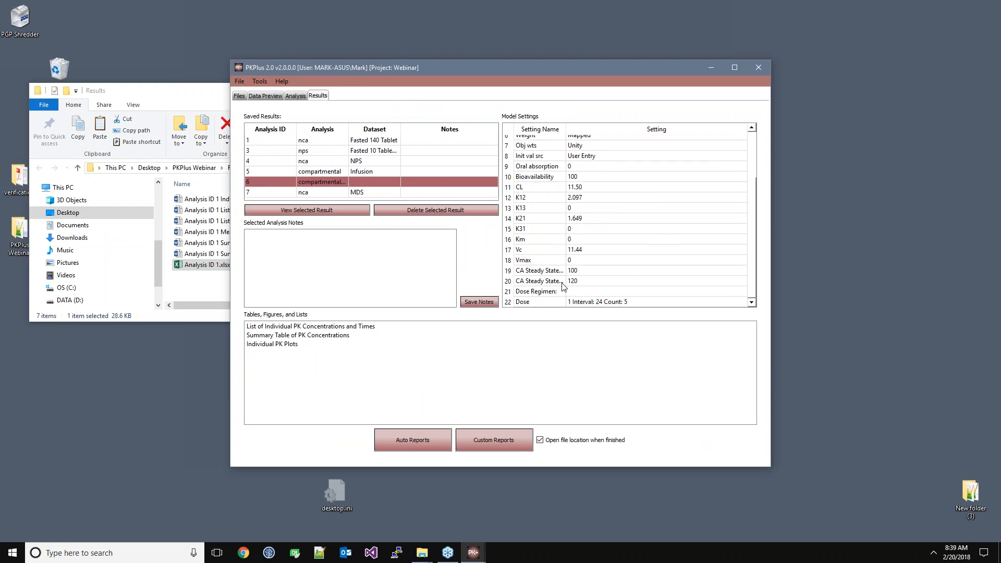
Compare the tables, figures and lists available for saved analyses 1, 7 and 6
{"action": "left_click", "coordinate": [417, 140]}
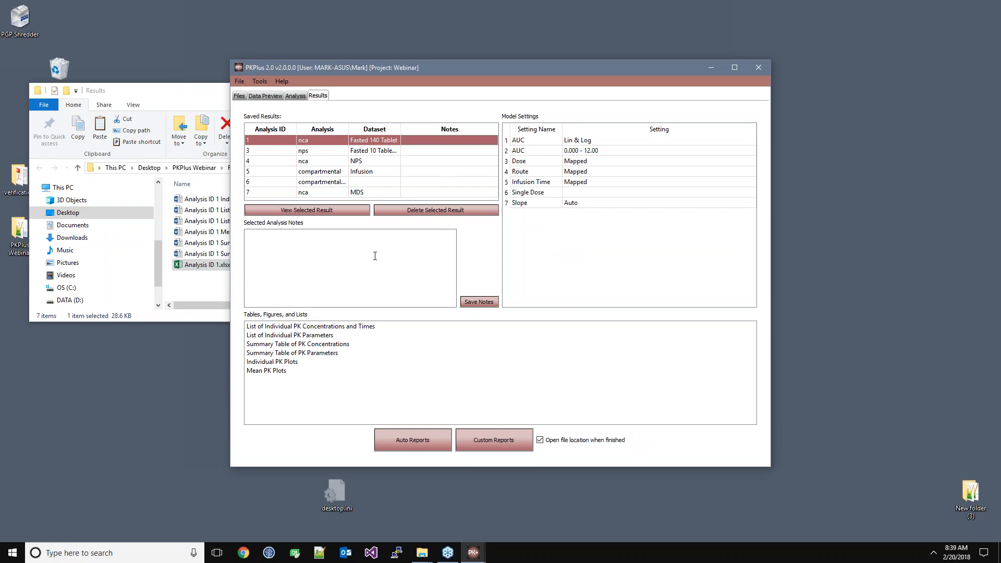
{"action": "left_click", "coordinate": [362, 190]}
{"action": "left_click", "coordinate": [363, 180]}
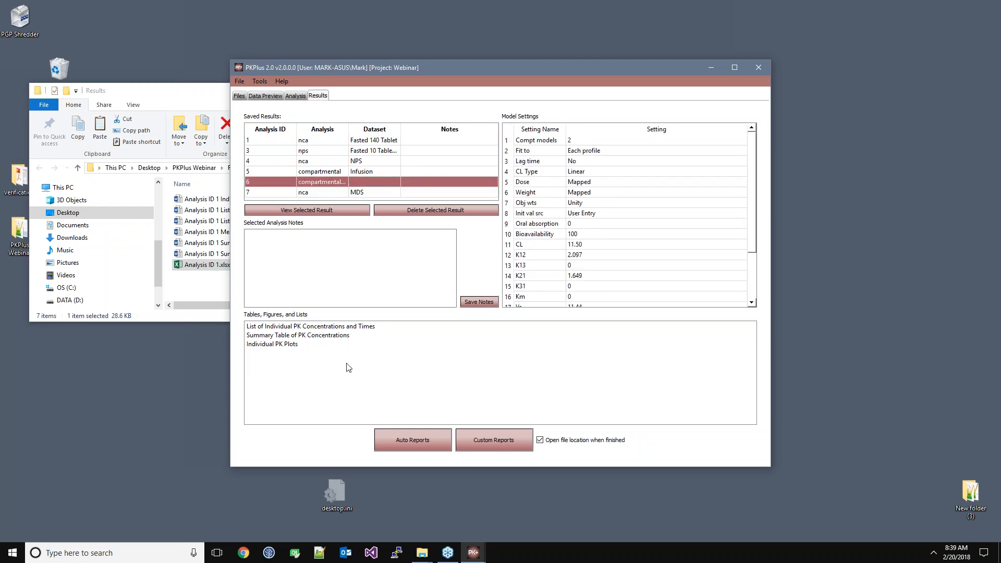
{"action": "left_click_drag", "start_coordinate": [313, 345], "coordinate": [318, 329]}
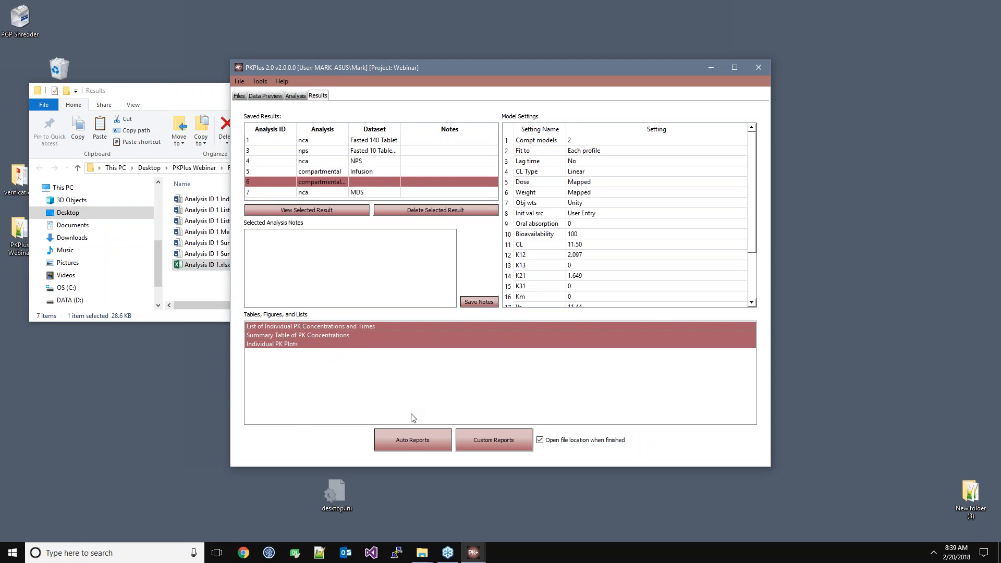
{"action": "left_click", "coordinate": [376, 345], "text": "ctrl"}
Disable opening the file location when finished and open the custom report generator for analysis 1, with the Results folder window moved aside
{"action": "left_click", "coordinate": [541, 441]}
{"action": "left_click", "coordinate": [386, 140]}
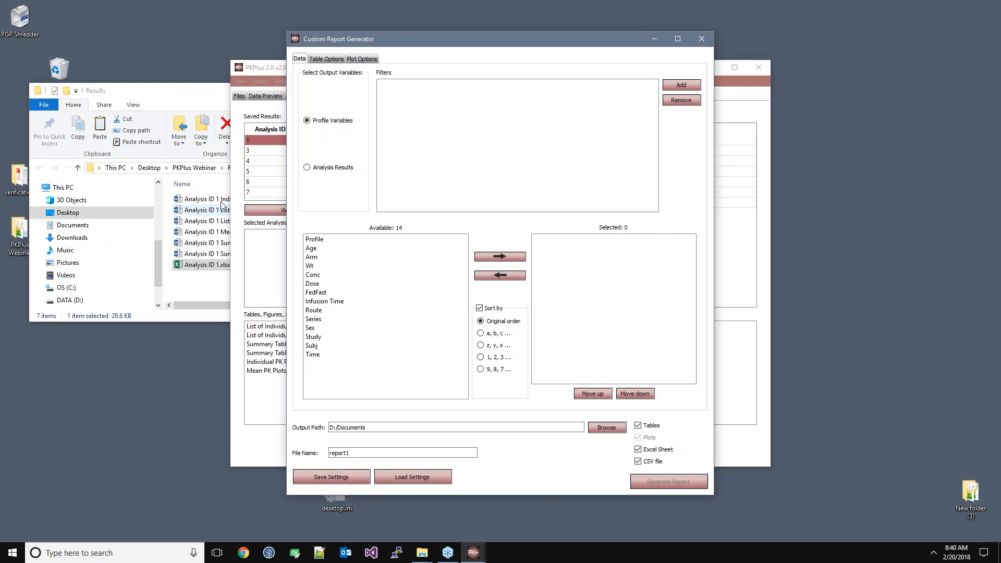
{"action": "left_click_drag", "start_coordinate": [202, 98], "coordinate": [179, 75]}
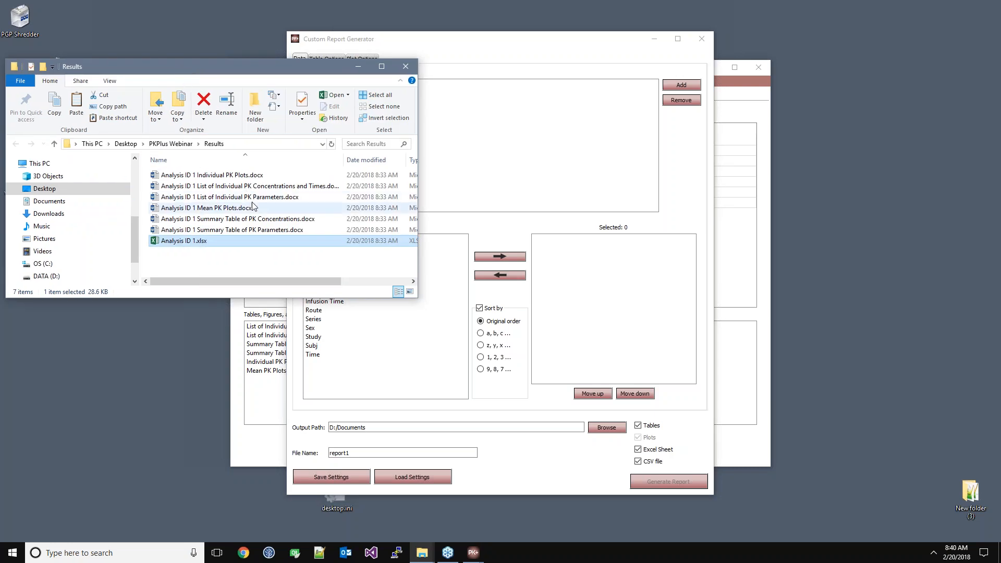
{"action": "left_click", "coordinate": [415, 249]}
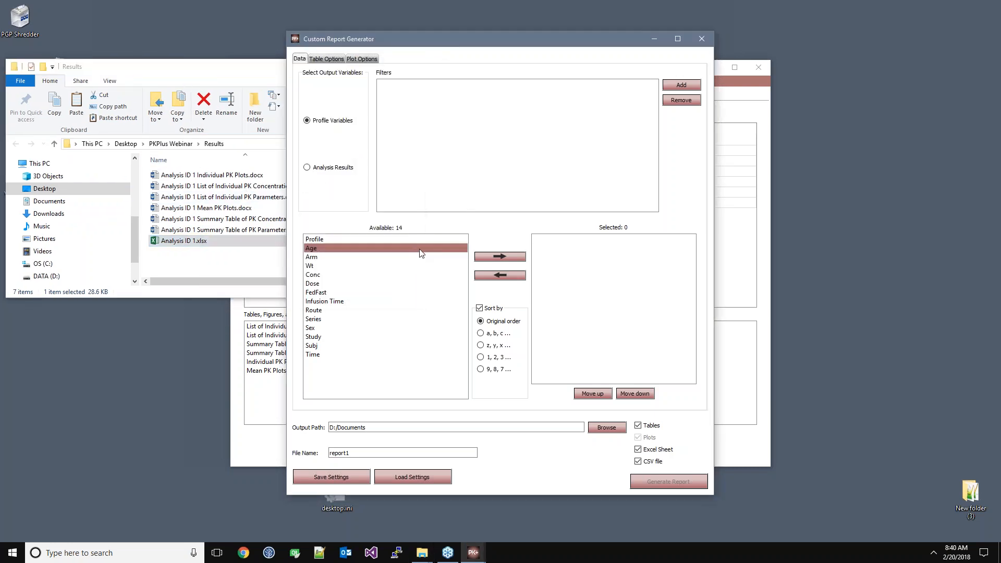
Add the Study and Subj profile variables to the report and try out reordering Subj
{"action": "left_click", "coordinate": [418, 337]}
{"action": "left_click", "coordinate": [498, 257]}
{"action": "left_click", "coordinate": [426, 337]}
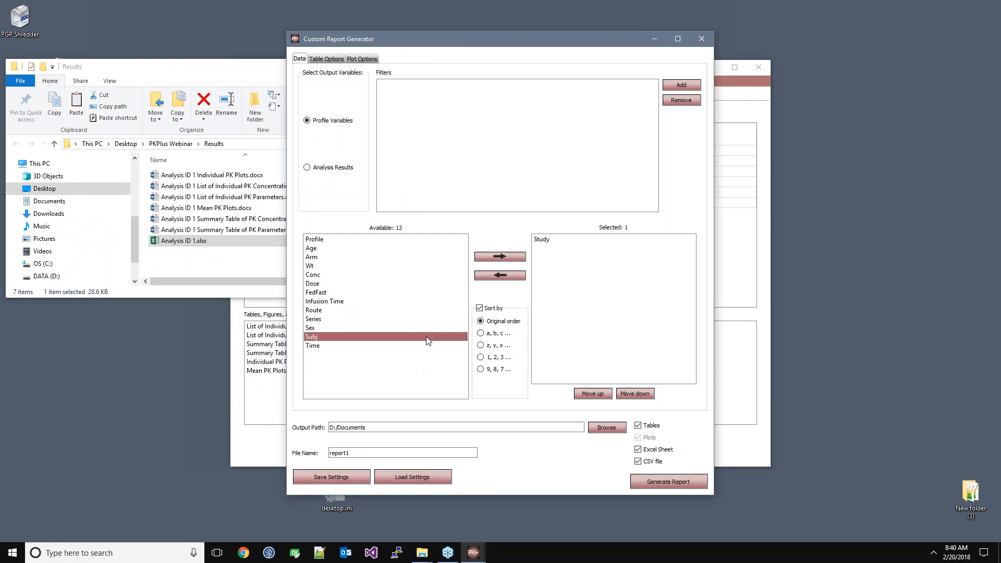
{"action": "left_click", "coordinate": [518, 259]}
{"action": "left_click", "coordinate": [557, 249]}
{"action": "left_click", "coordinate": [604, 395]}
{"action": "left_click", "coordinate": [633, 395]}
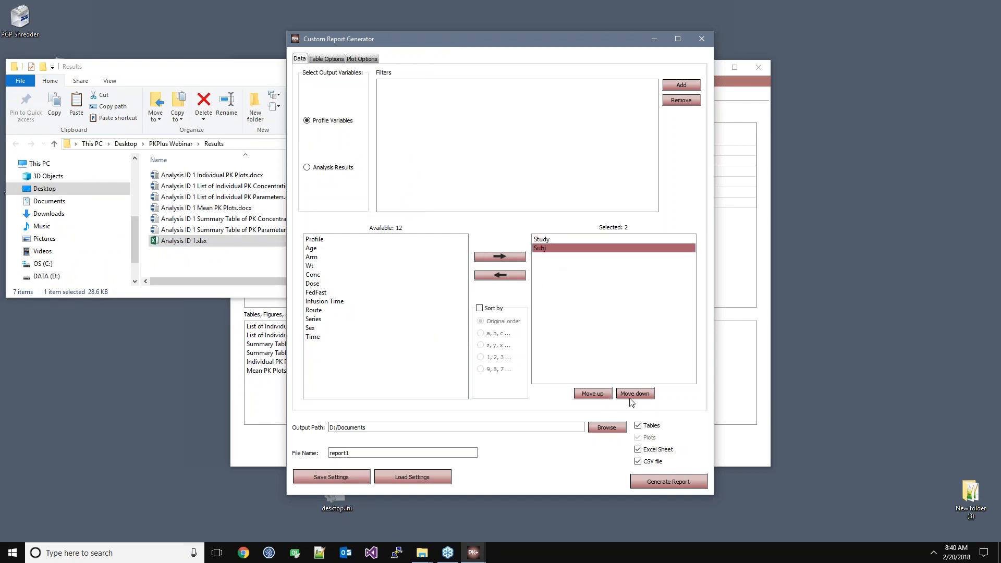
Look through the analysis result variables and load the report settings from webinar_aucs.rpt in the PKPlus Webinar folder
{"action": "left_click", "coordinate": [332, 167]}
{"action": "left_click_drag", "start_coordinate": [374, 284], "coordinate": [367, 249]}
{"action": "scroll", "coordinate": [368, 249], "scroll_direction": "down", "scroll_amount": 7}
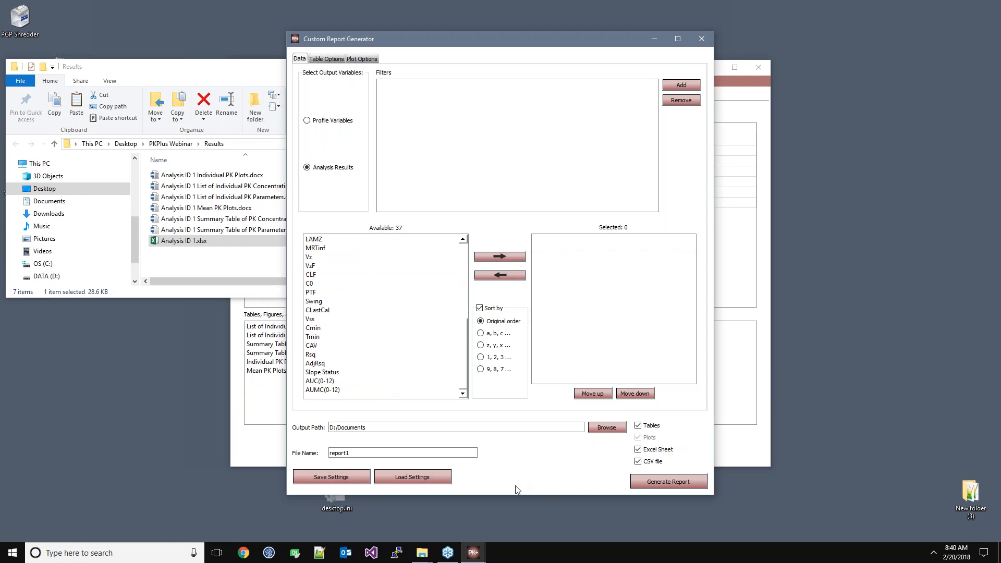
{"action": "left_click", "coordinate": [440, 478]}
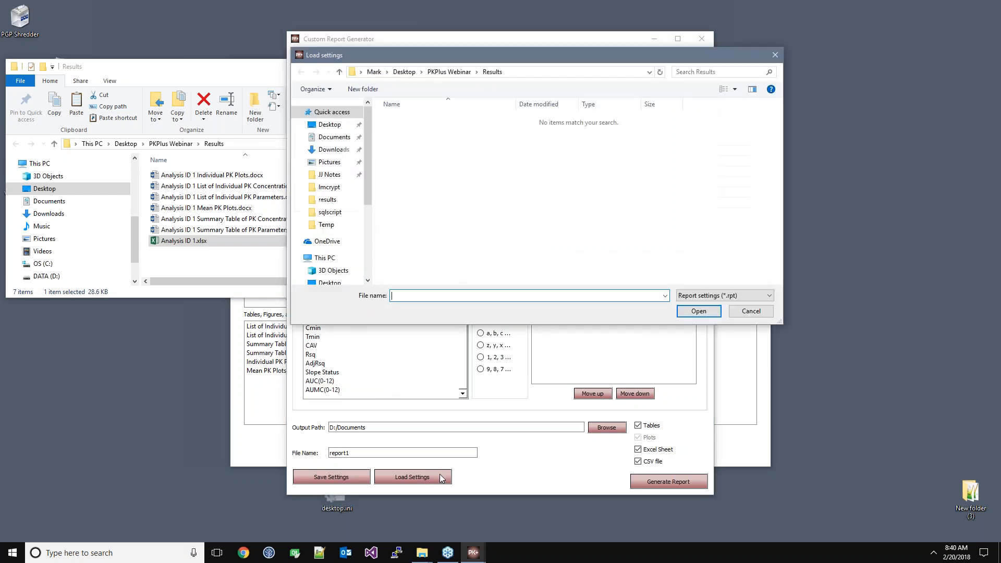
{"action": "left_click", "coordinate": [455, 74]}
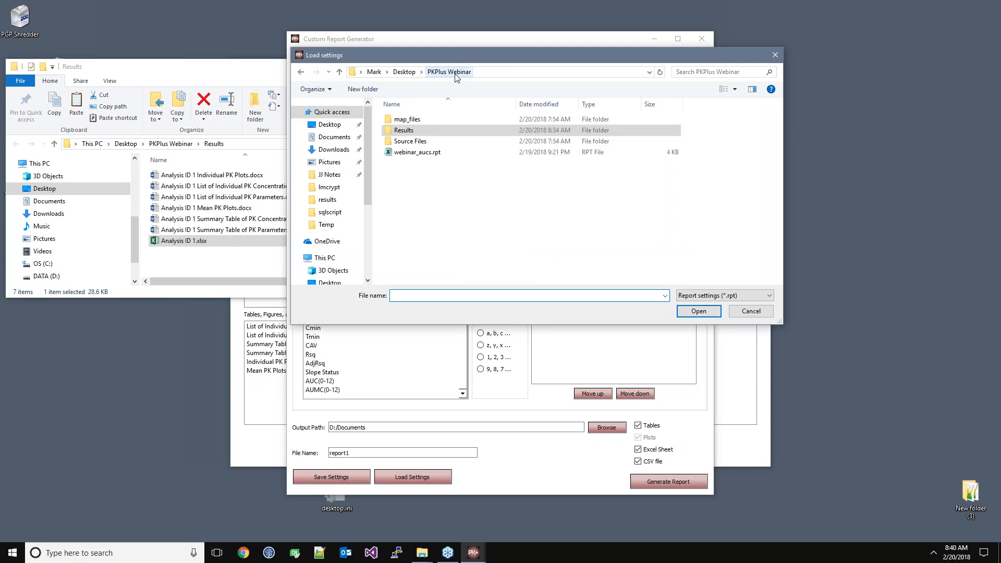
{"action": "double_click", "coordinate": [450, 151]}
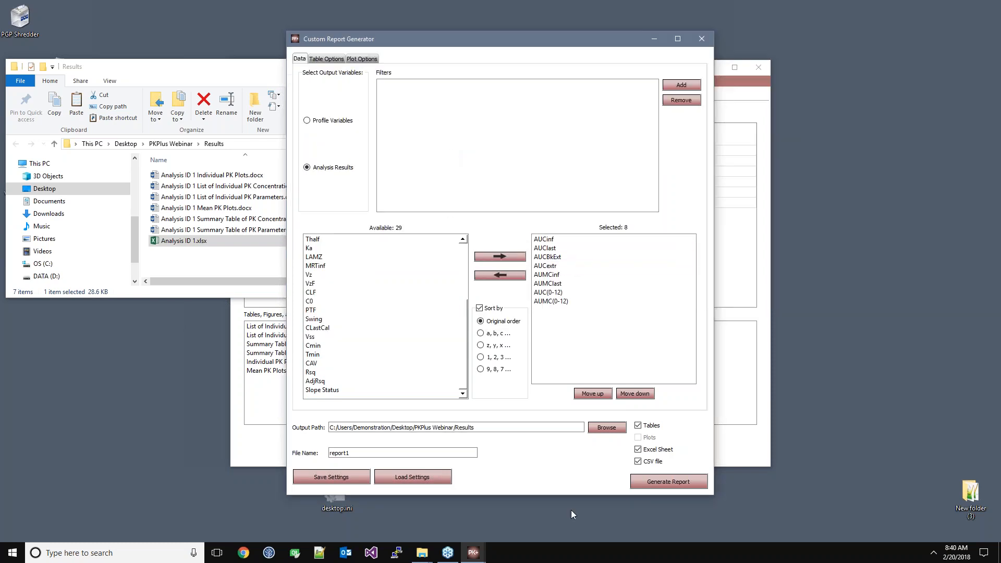
Set the output path to the PKPlus Webinar Results folder, name the report file nca, and generate the report
{"action": "left_click", "coordinate": [623, 428]}
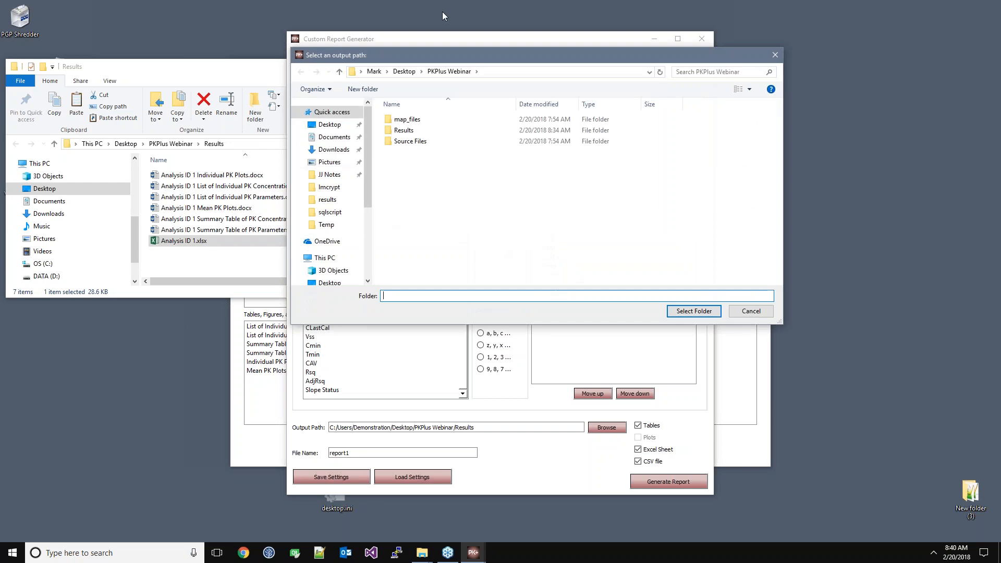
{"action": "double_click", "coordinate": [410, 131]}
{"action": "left_click", "coordinate": [699, 313]}
{"action": "double_click", "coordinate": [346, 453]}
{"action": "type", "text": "nca"}
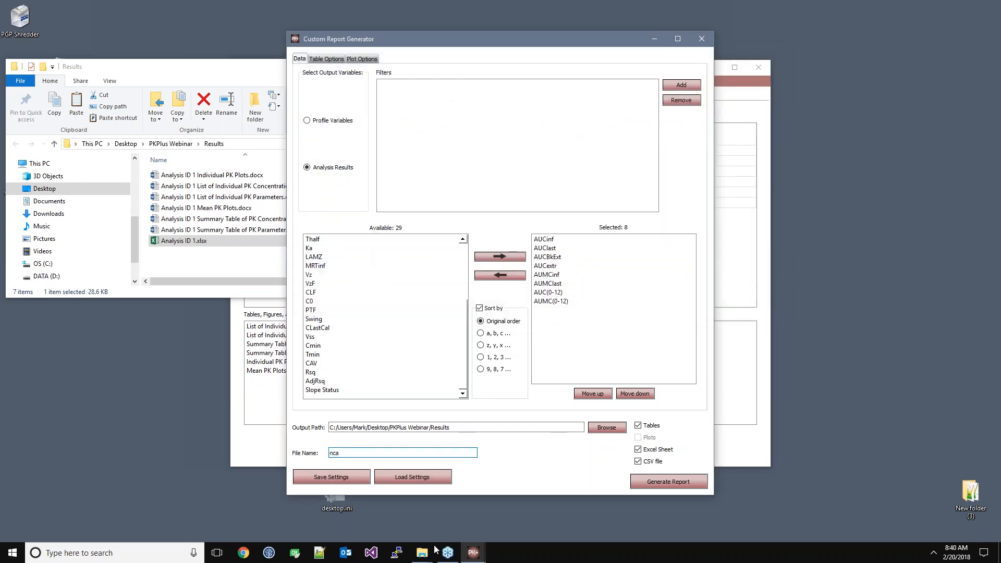
{"action": "left_click", "coordinate": [703, 485]}
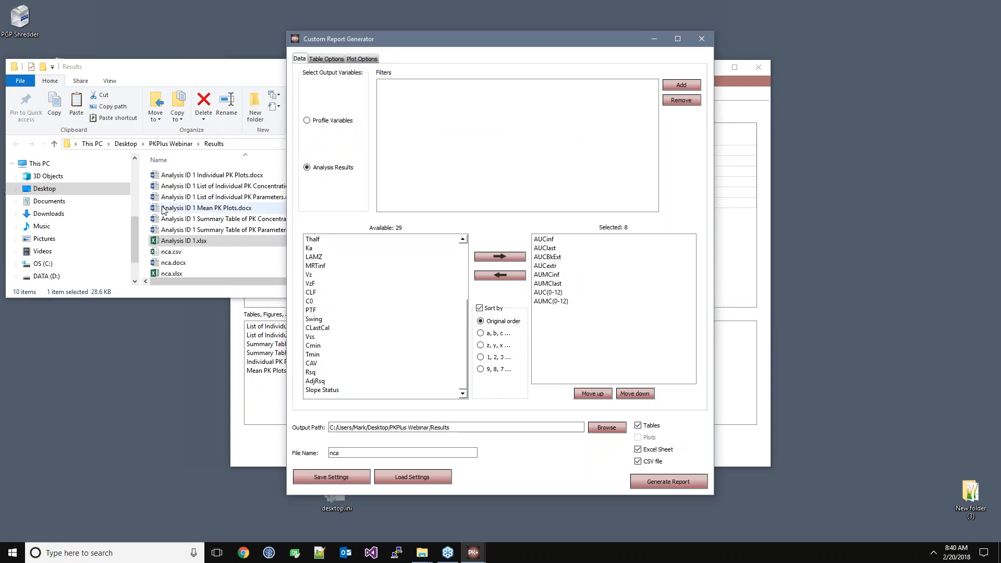
Open nca.csv in Excel, widen the AUCinf and AUMCinf columns to read their headings, and close it without saving
{"action": "double_click", "coordinate": [197, 252]}
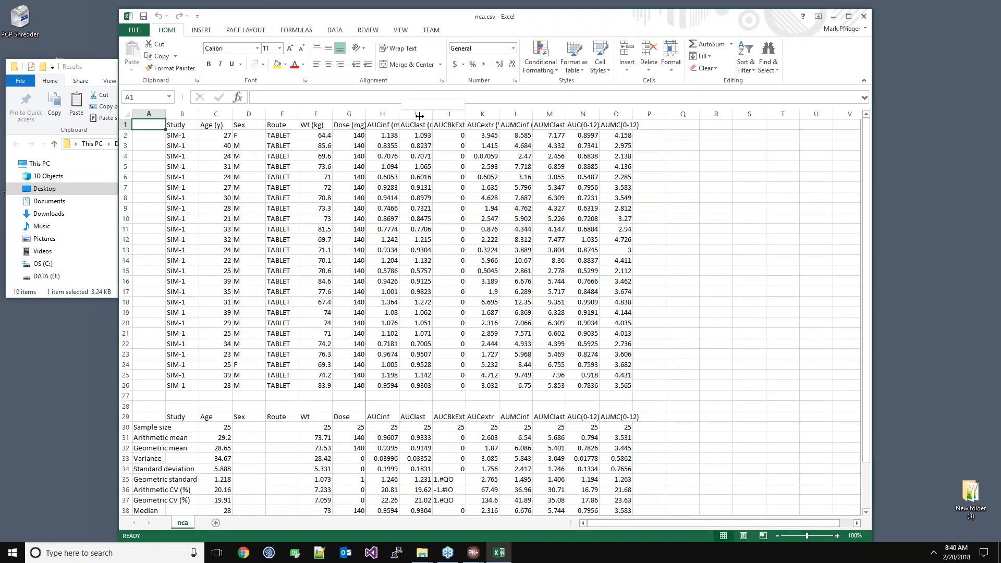
{"action": "double_click", "coordinate": [399, 114]}
{"action": "double_click", "coordinate": [563, 114]}
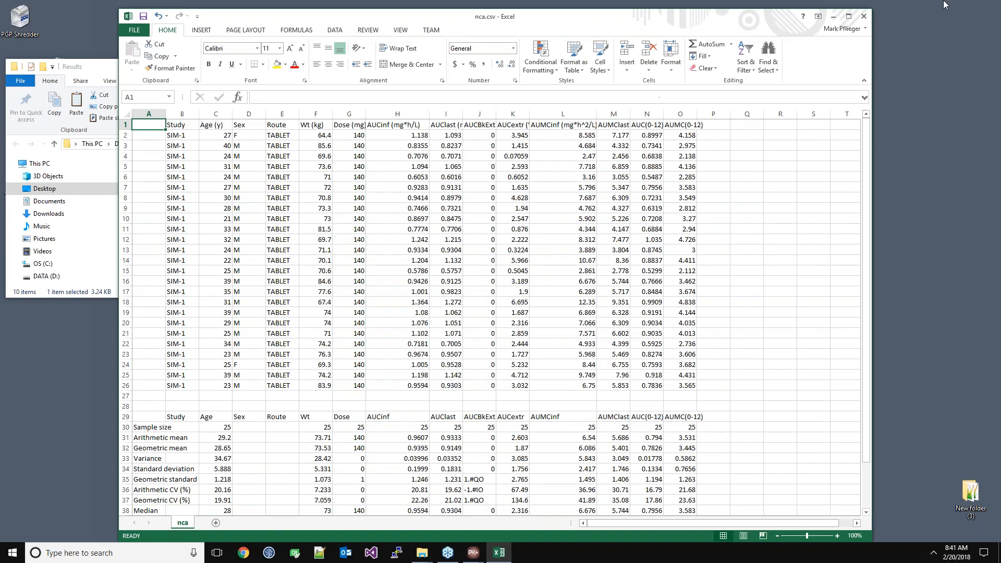
{"action": "left_click", "coordinate": [863, 16]}
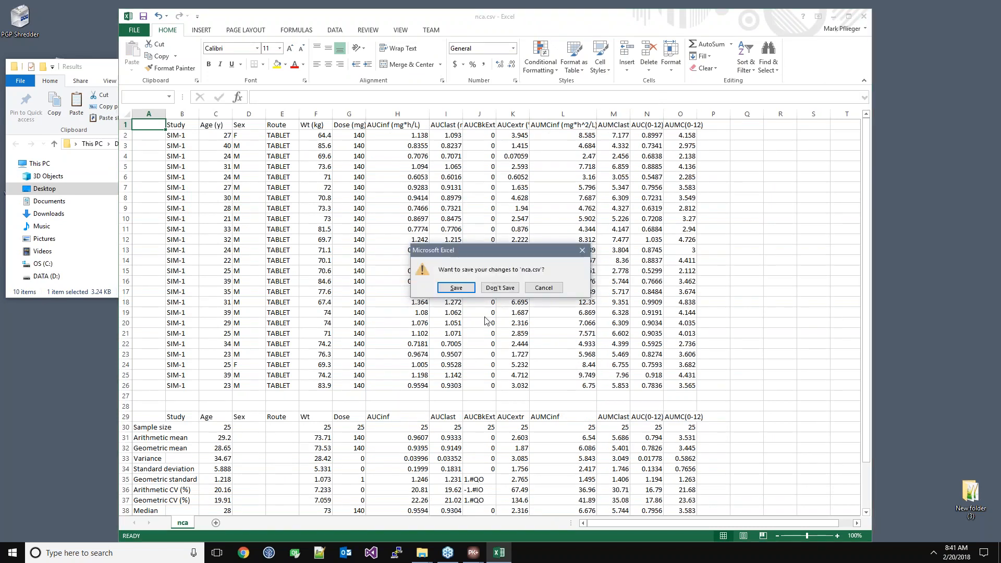
{"action": "left_click", "coordinate": [499, 288]}
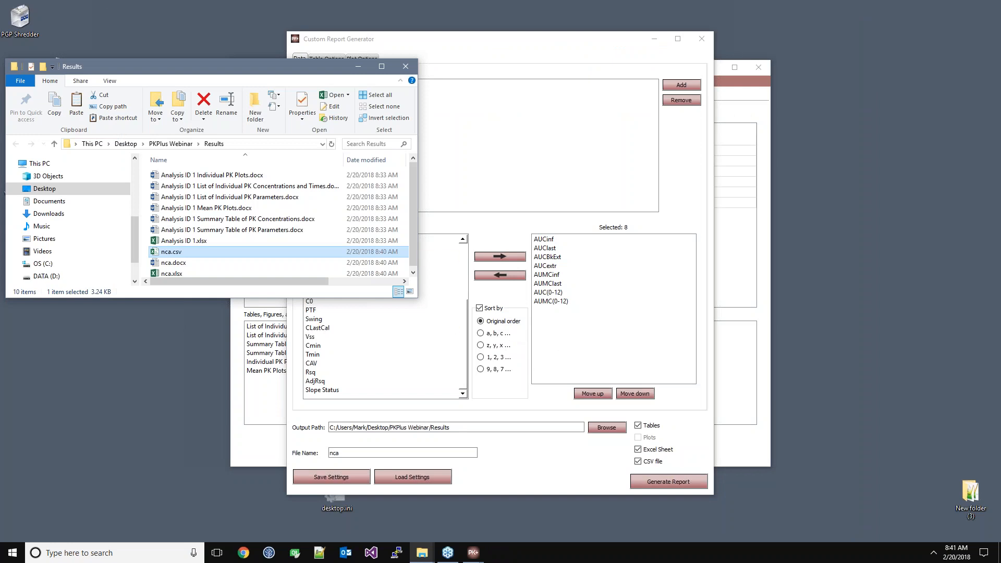
Minimize the Results folder window, separate the main window from the custom report generator, and close the generator
{"action": "left_click", "coordinate": [359, 66]}
{"action": "left_click_drag", "start_coordinate": [605, 39], "coordinate": [768, 95]}
{"action": "left_click_drag", "start_coordinate": [561, 68], "coordinate": [391, 30]}
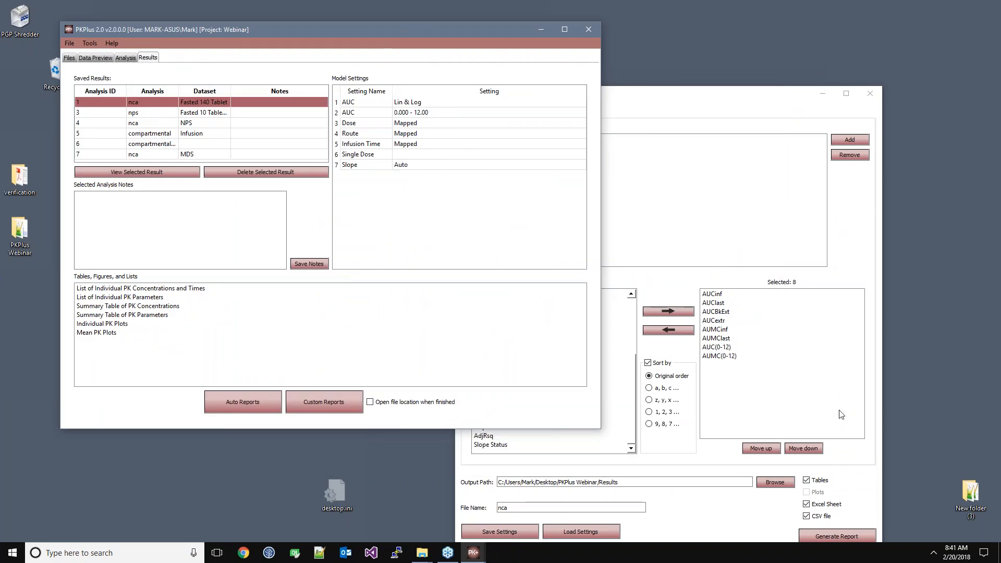
{"action": "left_click", "coordinate": [767, 95]}
{"action": "left_click_drag", "start_coordinate": [766, 95], "coordinate": [749, 40]}
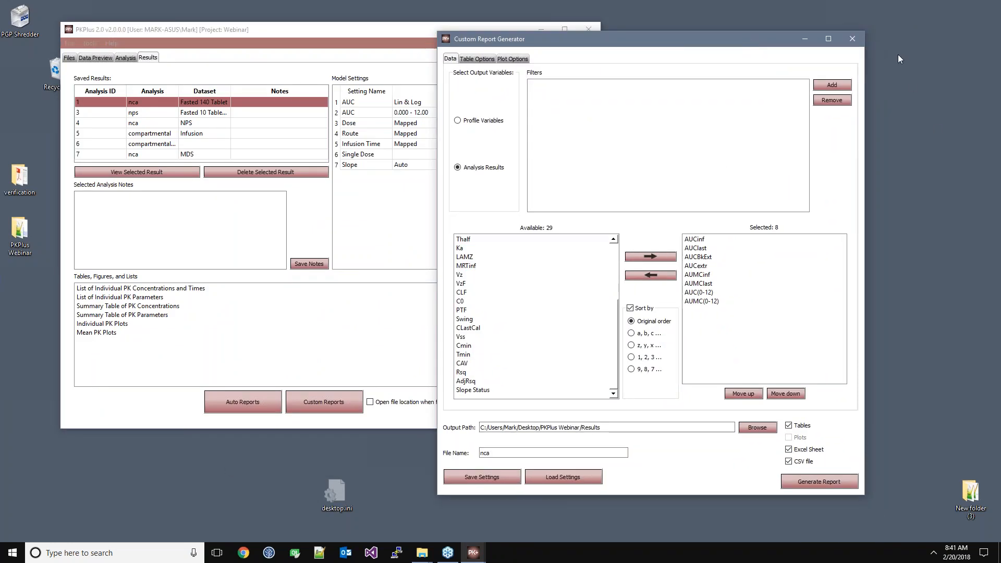
{"action": "left_click", "coordinate": [852, 36]}
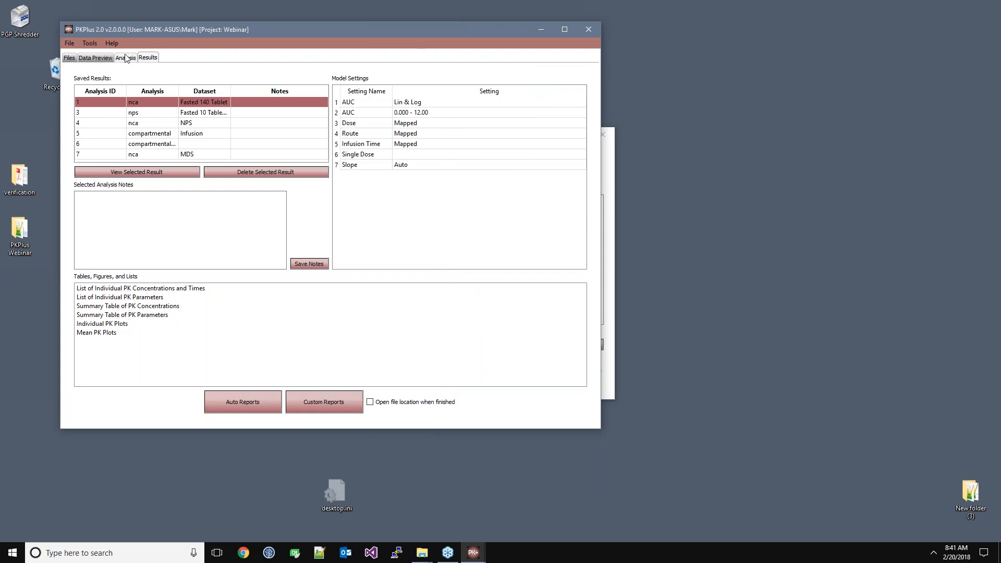
View the project's source file information and raw data, and return to the saved results
{"action": "left_click", "coordinate": [96, 57]}
{"action": "left_click", "coordinate": [69, 57]}
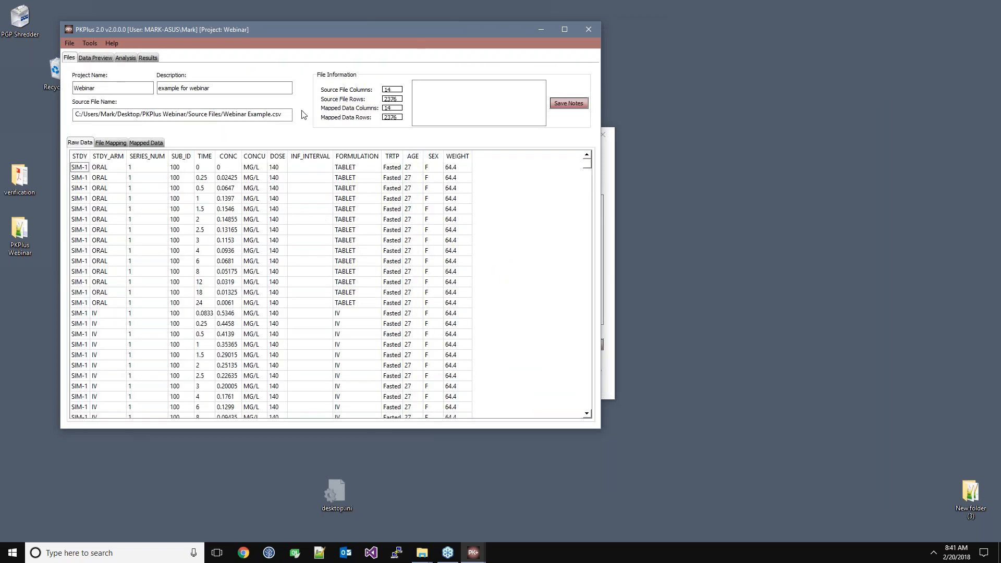
{"action": "left_click", "coordinate": [148, 57]}
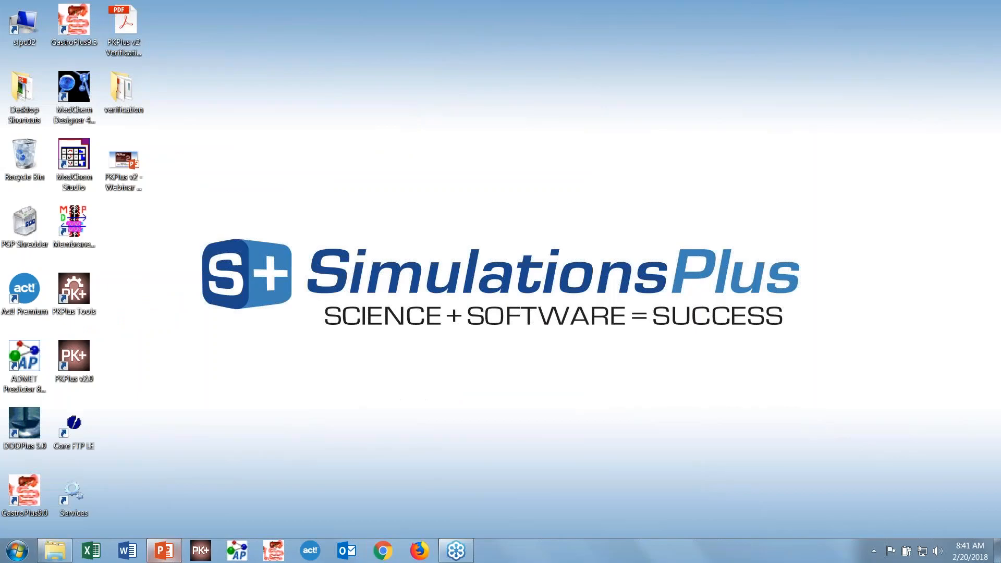
Switch to the PowerPoint slide show, turn on the laser pointer, and advance from the Summary slide to the following one
{"action": "left_click", "coordinate": [164, 551]}
{"action": "left_click", "coordinate": [868, 529]}
{"action": "right_click", "coordinate": [253, 403]}
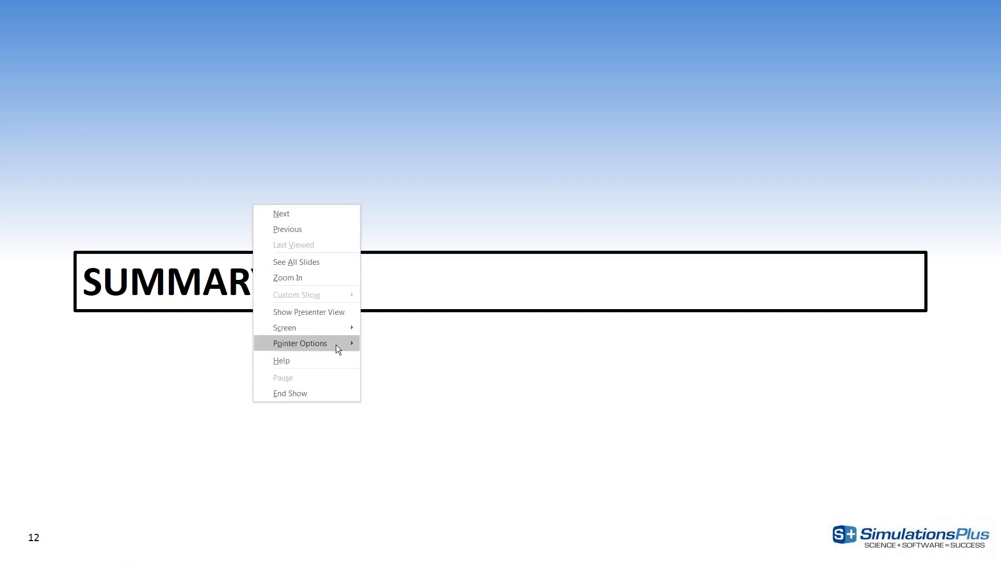
{"action": "left_click", "coordinate": [365, 344]}
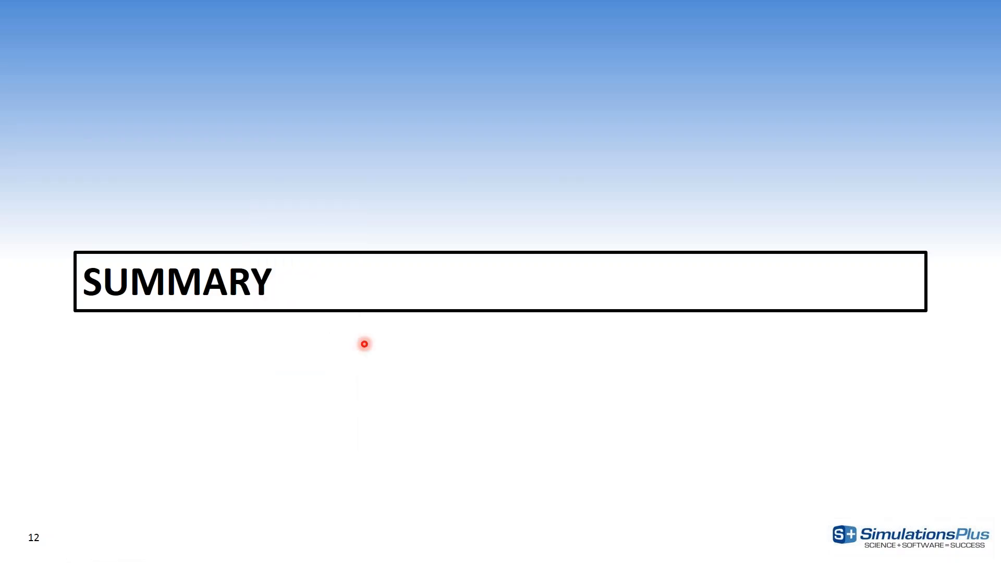
{"action": "left_click", "coordinate": [365, 344]}
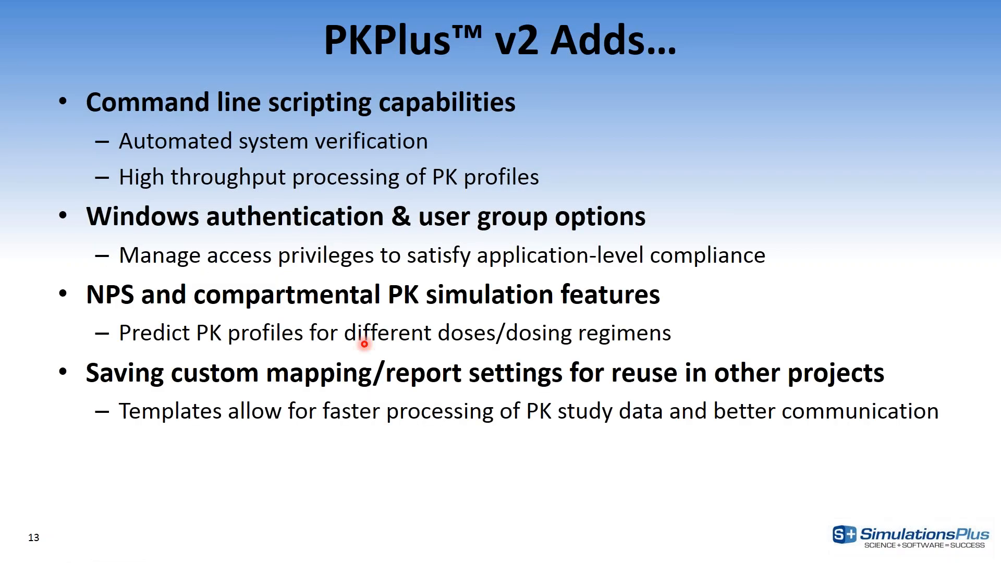